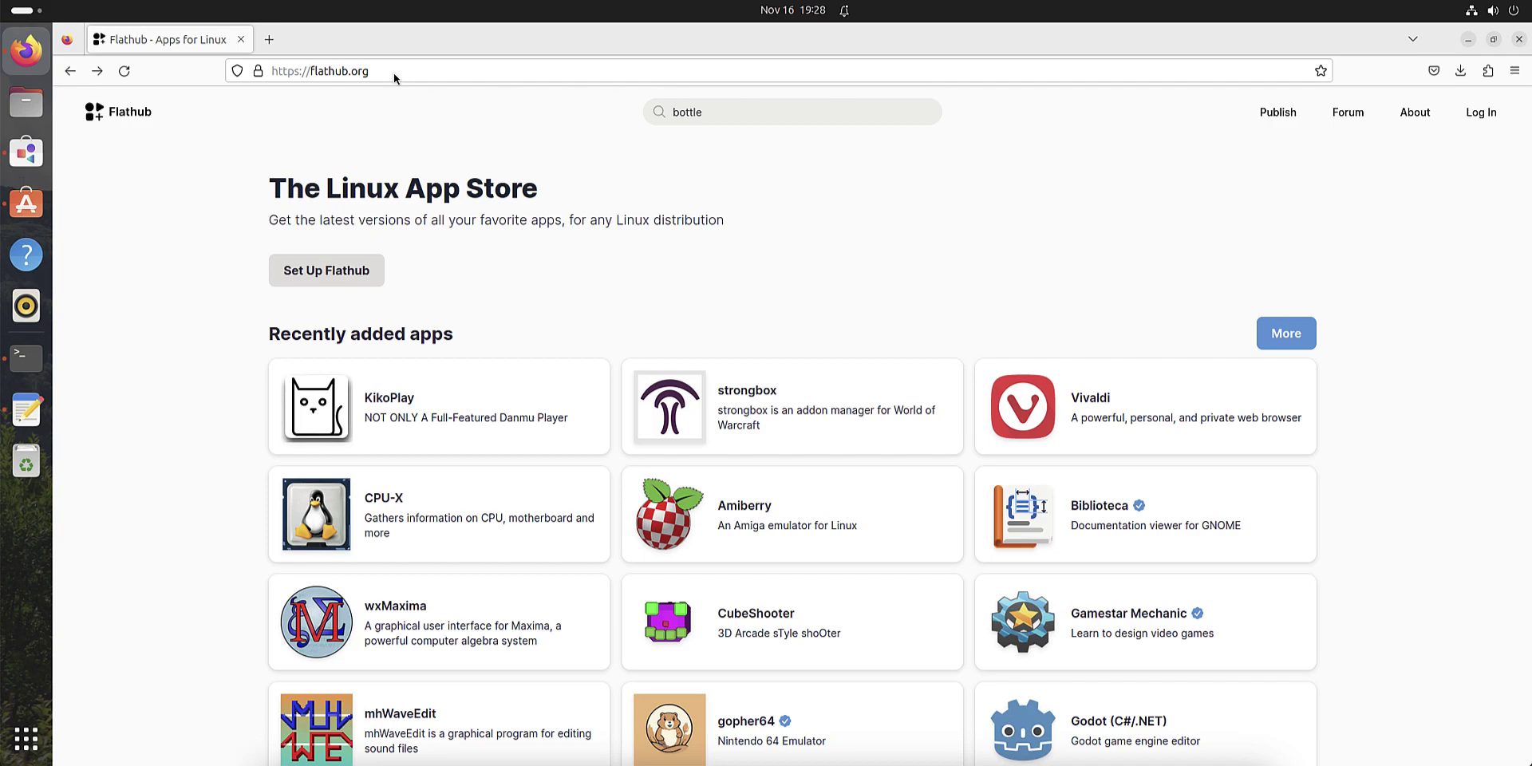
# - Open the installation notes in the text editor and select all three setup steps
pyautogui.click(26, 411)
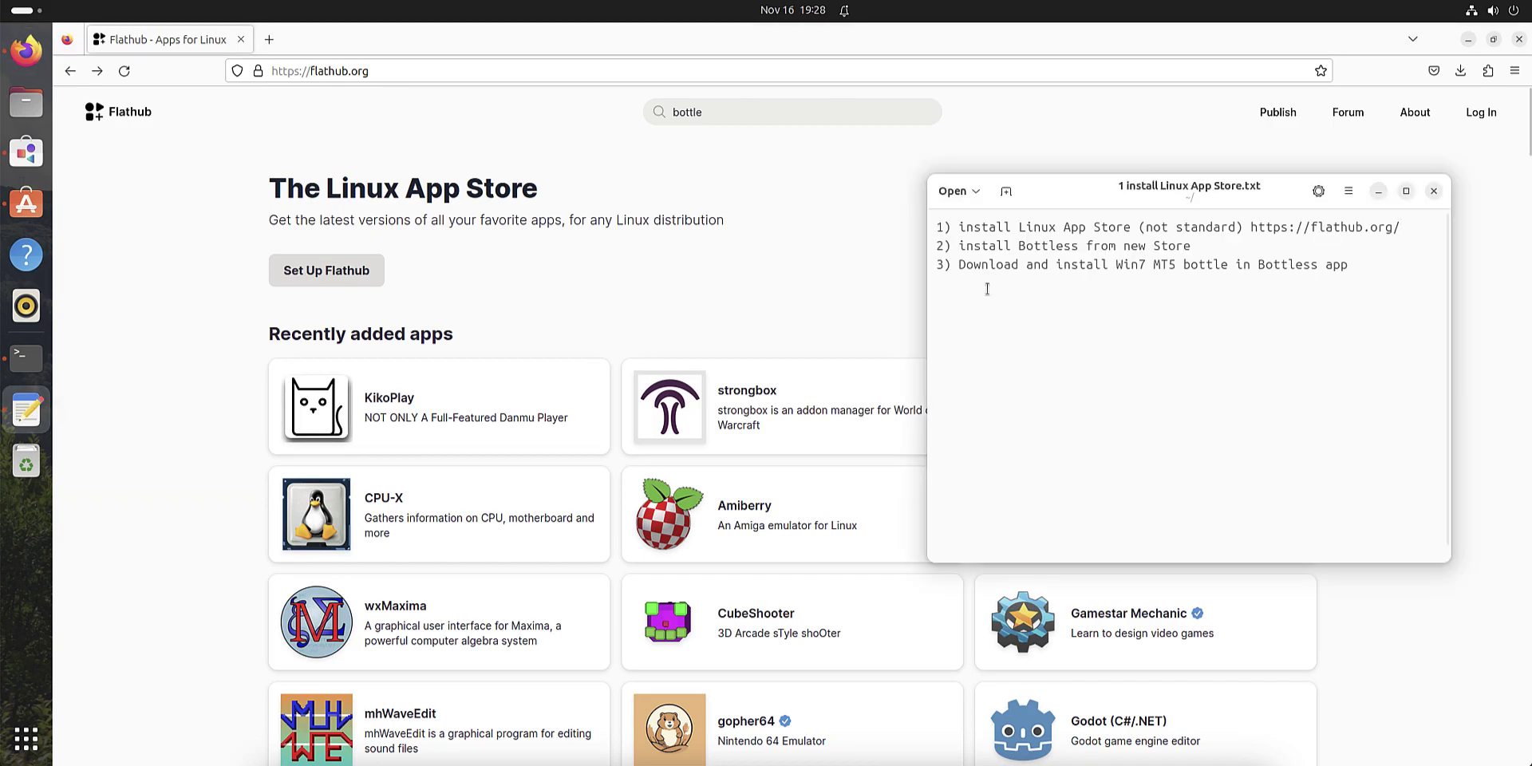
pyautogui.moveTo(1343, 271); pyautogui.dragTo(938, 228)
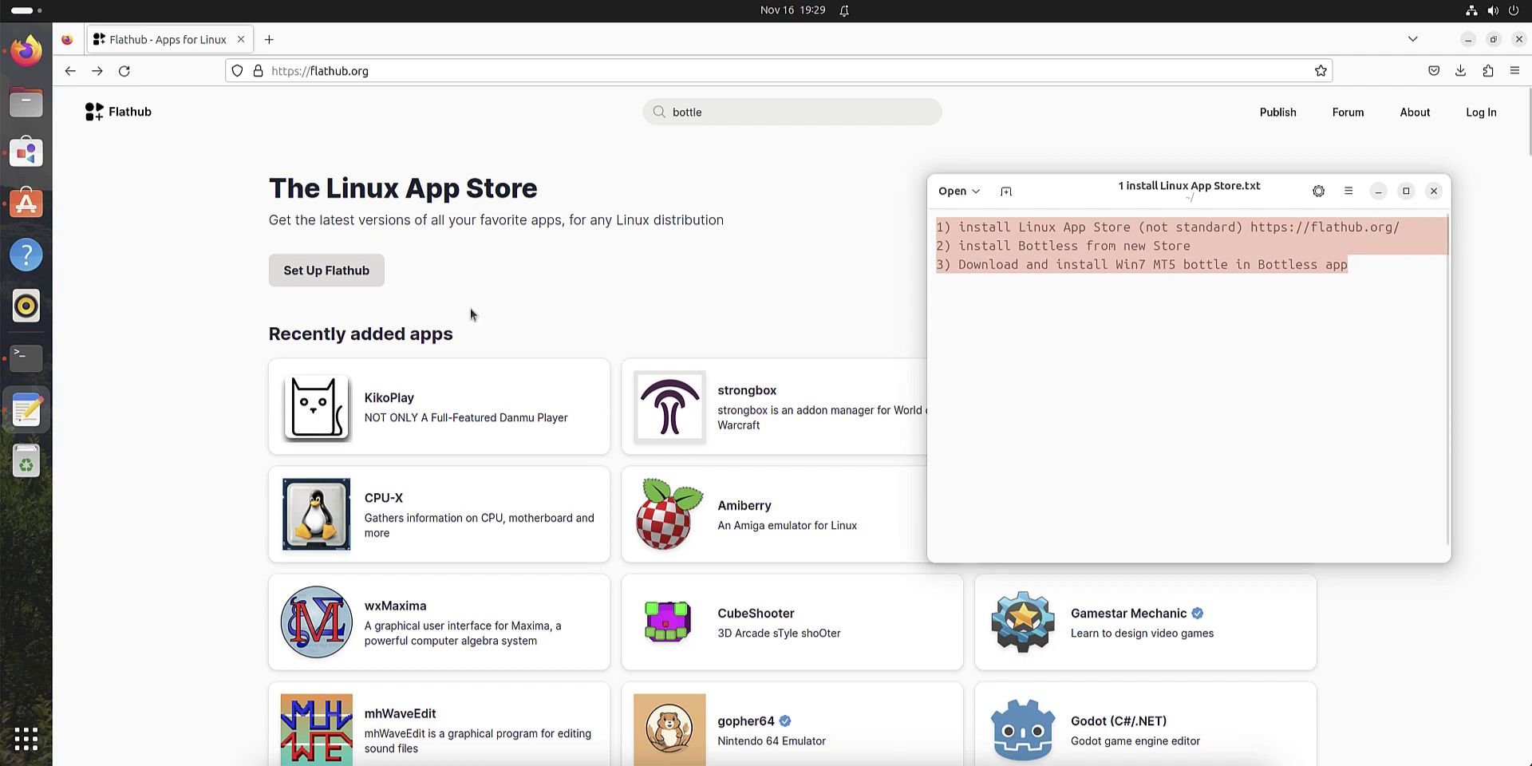
# - Open Flathub's setup instructions for Ubuntu
pyautogui.click(320, 274)
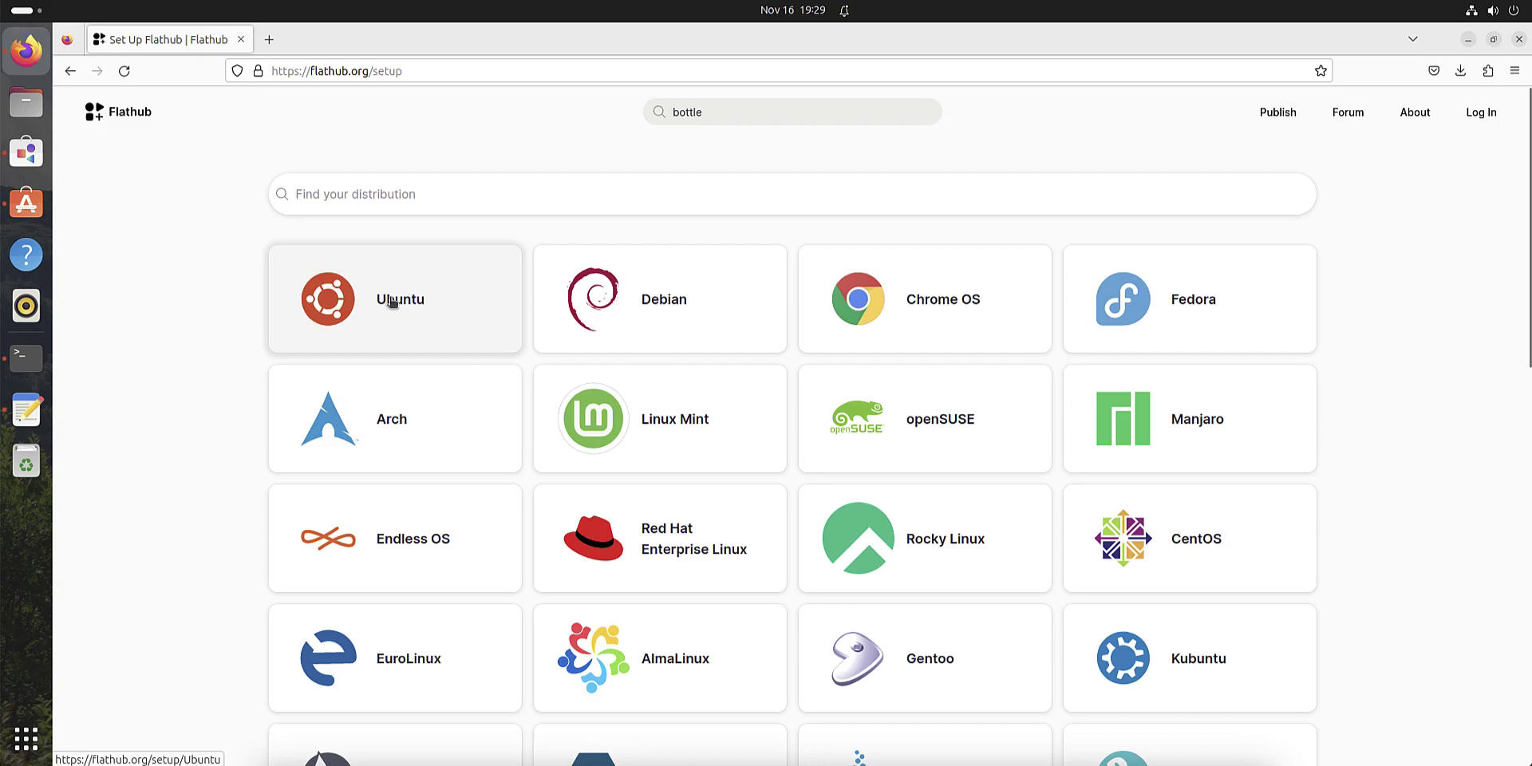
pyautogui.click(392, 302)
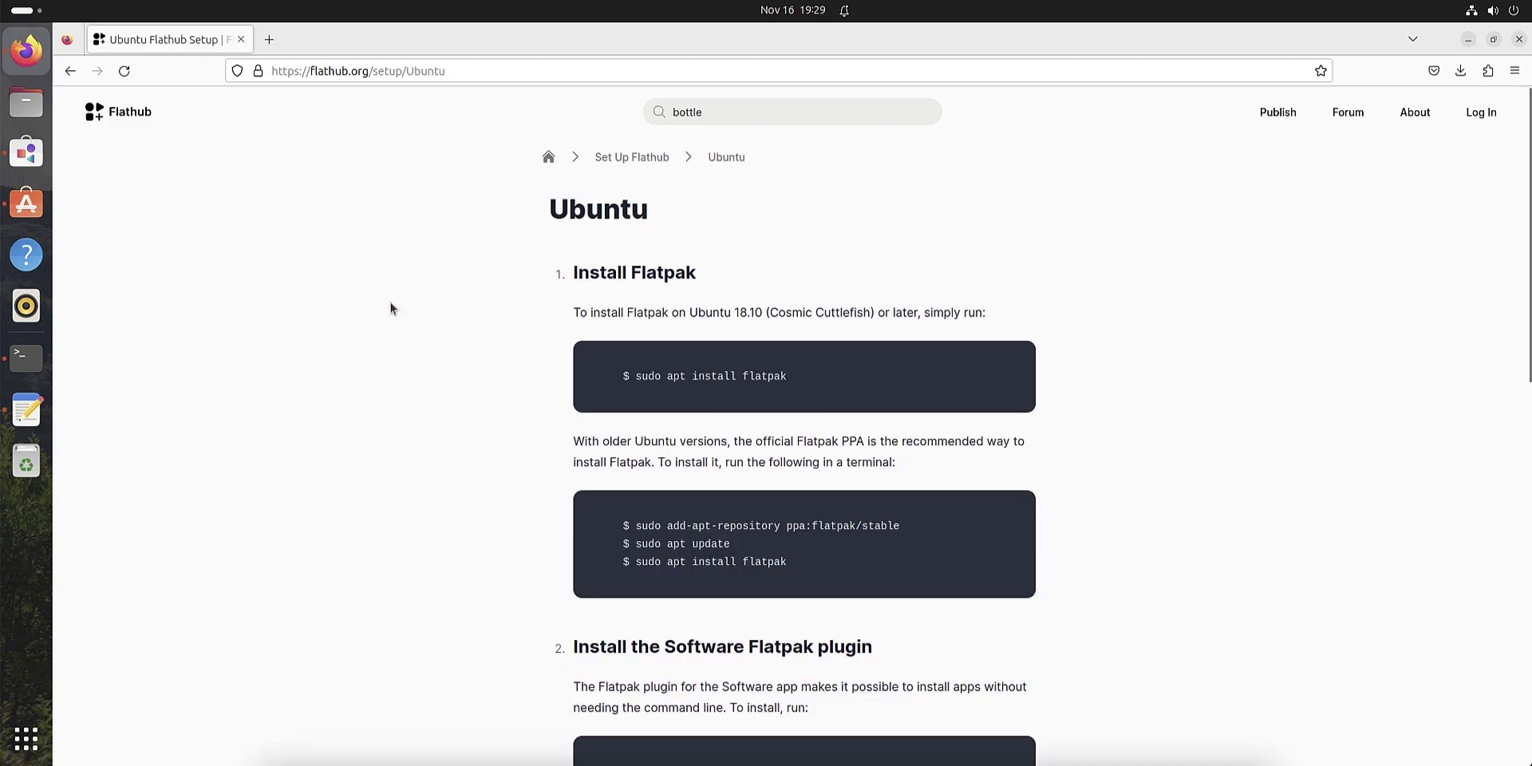
pyautogui.scroll(-4, 802, 498)
pyautogui.scroll(3, 807, 323)
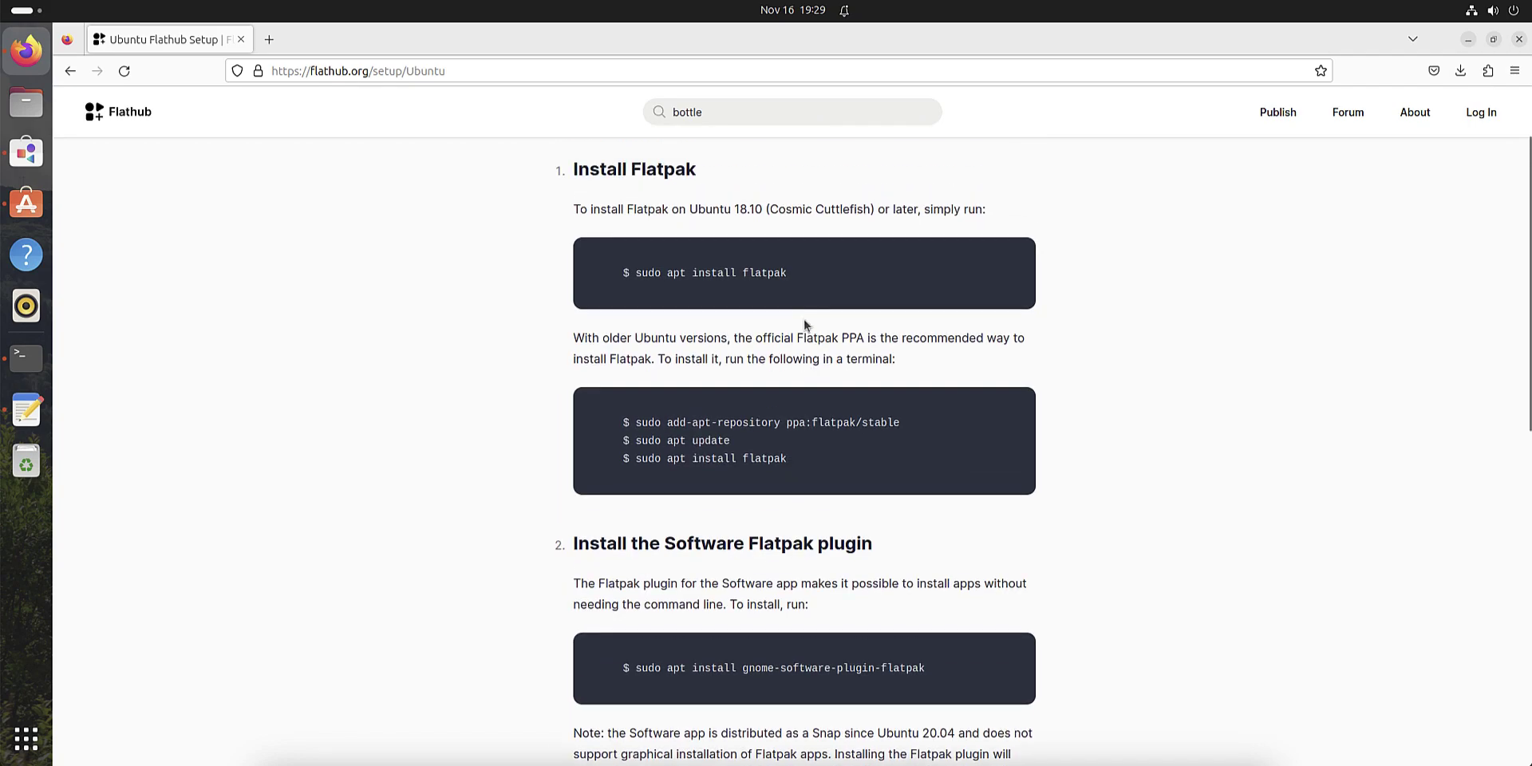
# - Highlight the apt install flatpak, PPA, apt update, flatpak install and gnome-software-plugin-flatpak commands
pyautogui.moveTo(638, 272); pyautogui.dragTo(874, 269)
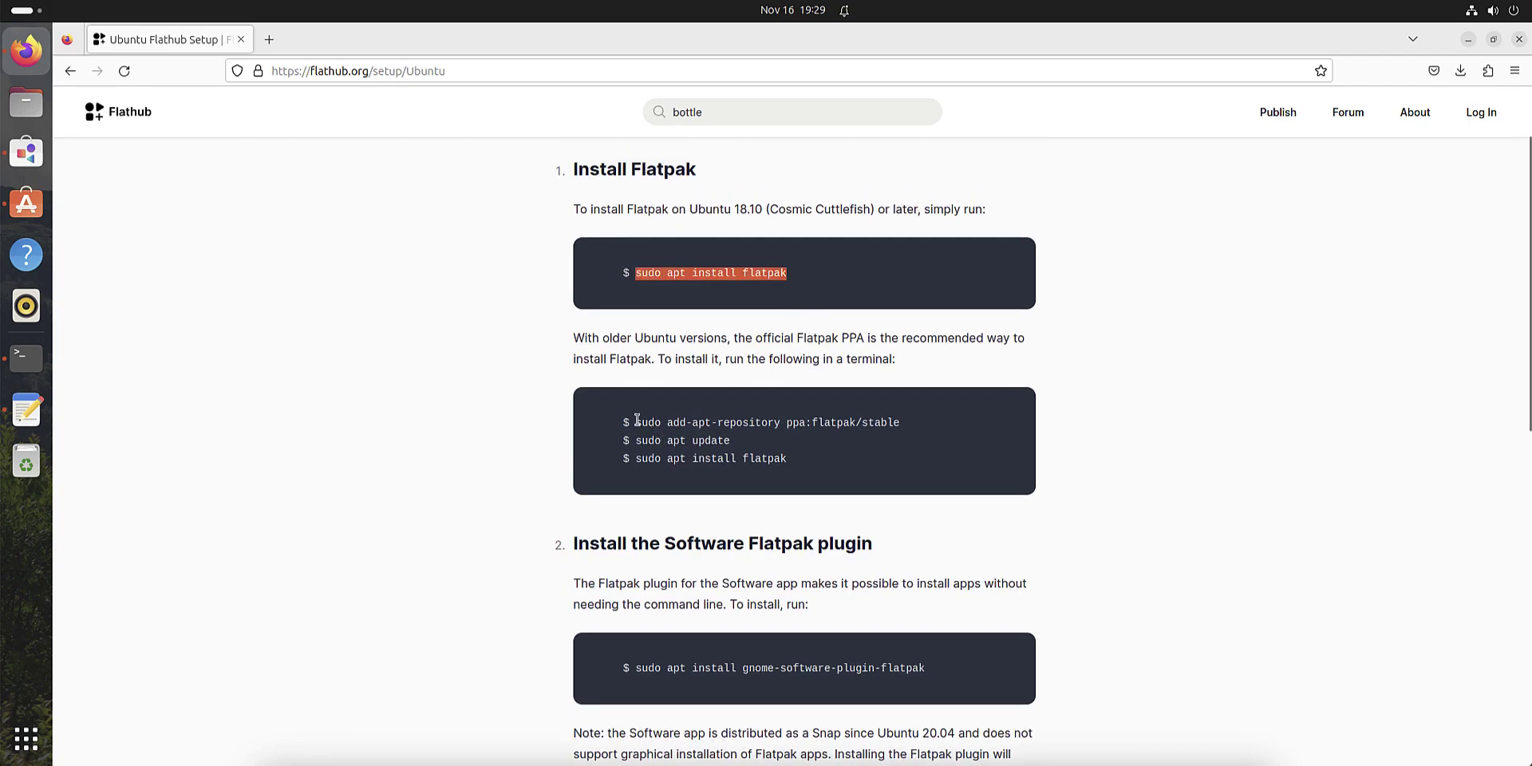
pyautogui.moveTo(648, 422); pyautogui.dragTo(901, 423)
pyautogui.moveTo(683, 441); pyautogui.dragTo(732, 441)
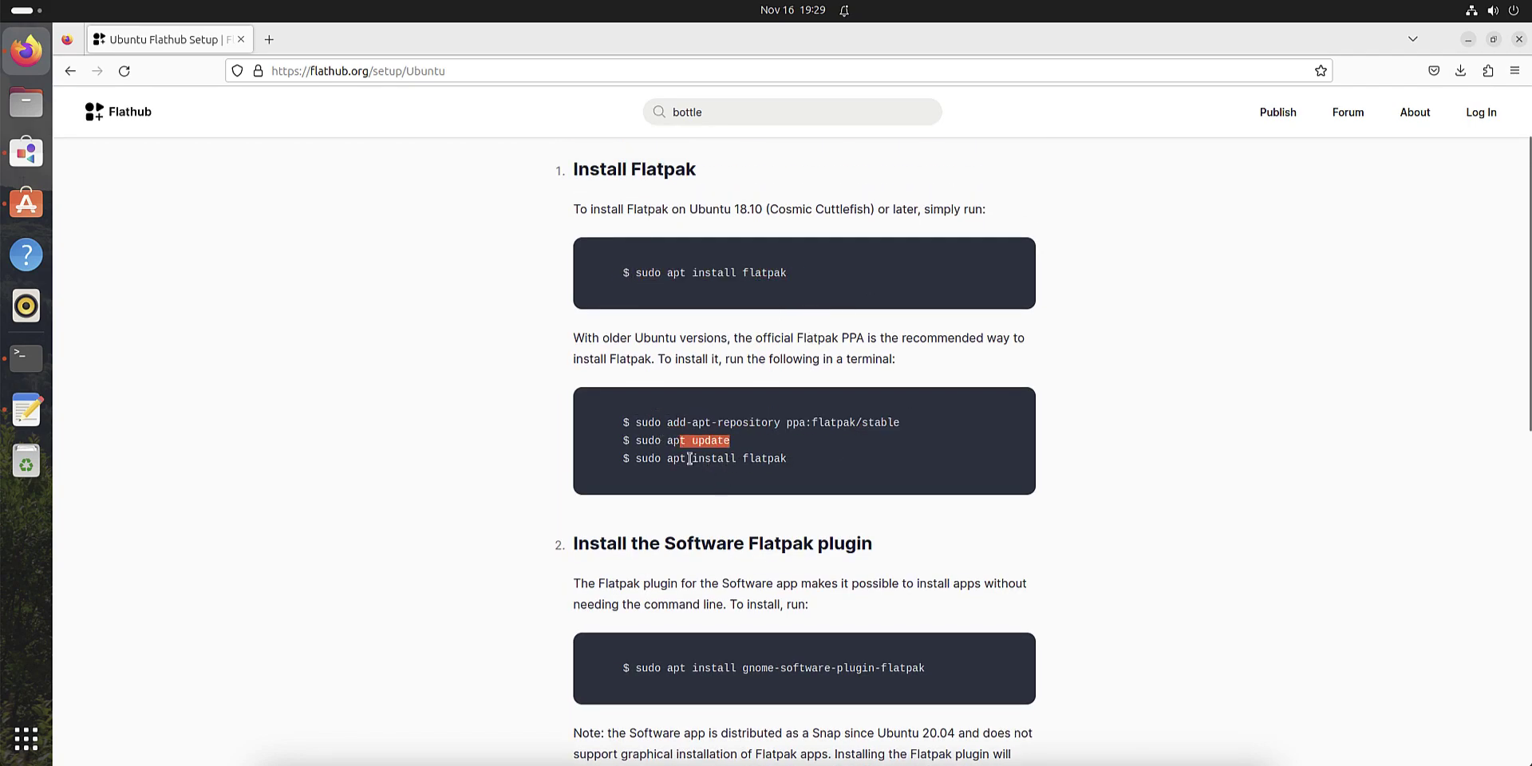
pyautogui.moveTo(634, 458); pyautogui.dragTo(587, 463)
pyautogui.click(631, 462)
pyautogui.doubleClick(647, 458)
pyautogui.moveTo(710, 458); pyautogui.dragTo(790, 458)
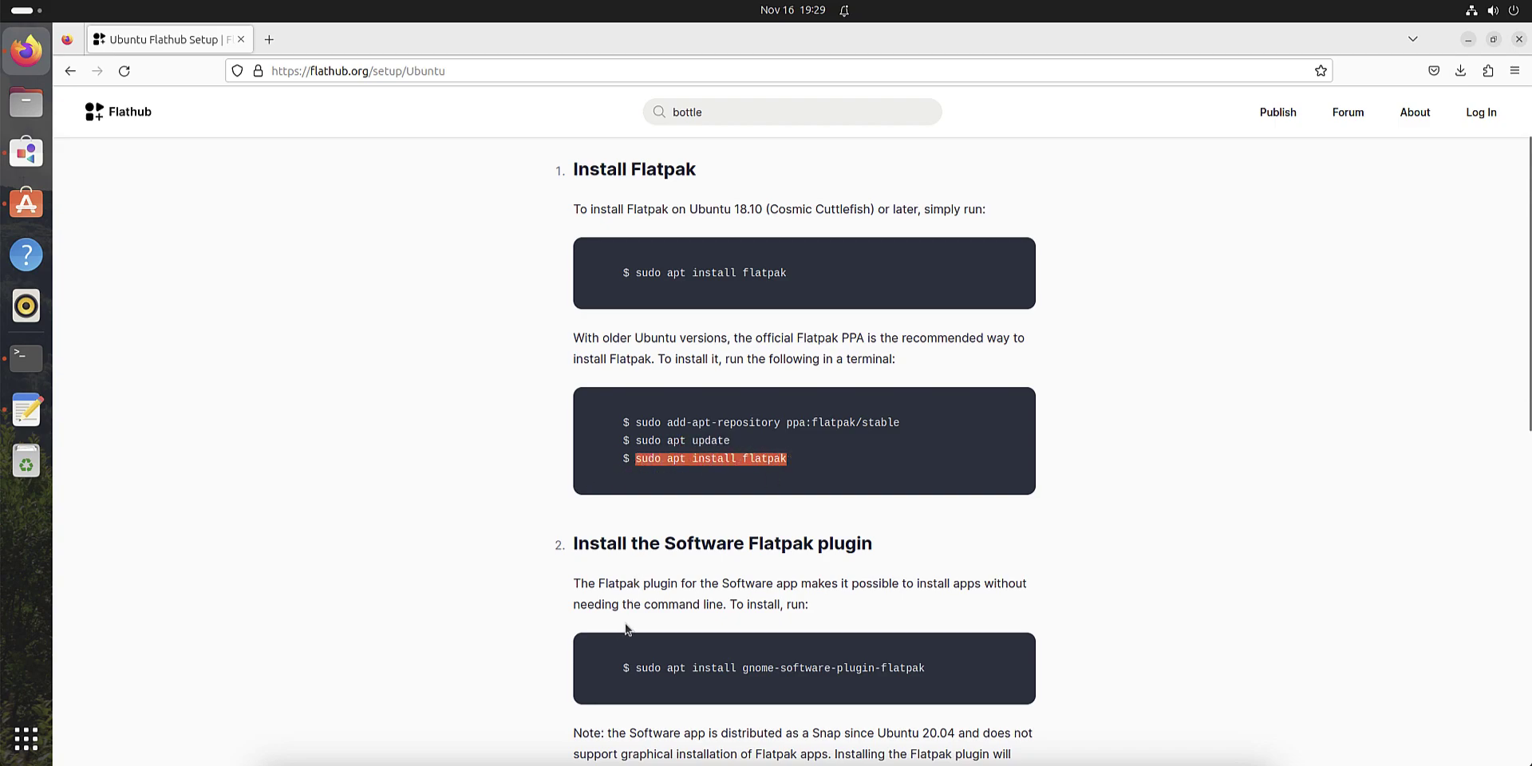
pyautogui.moveTo(637, 669); pyautogui.dragTo(951, 664)
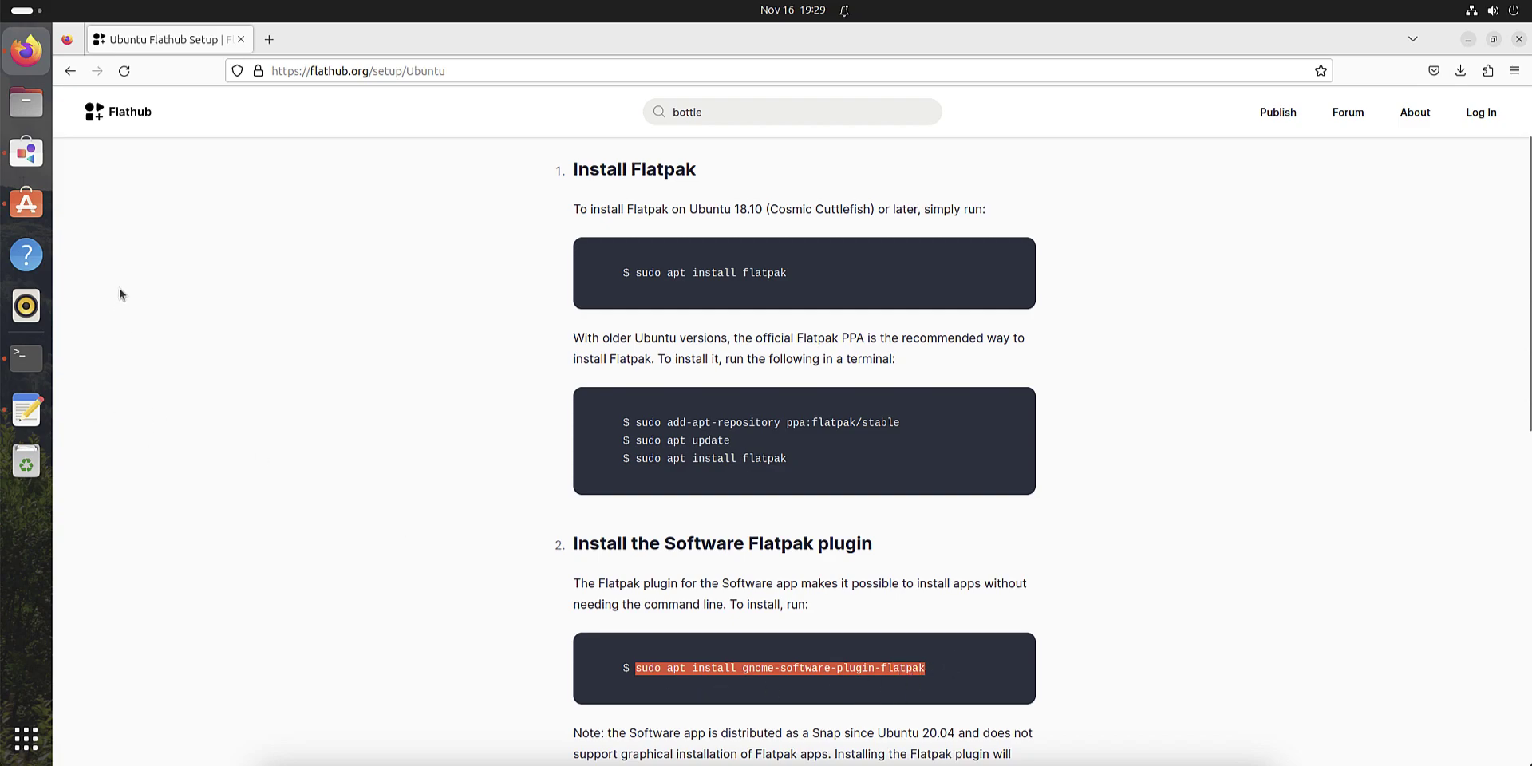
pyautogui.click(26, 738)
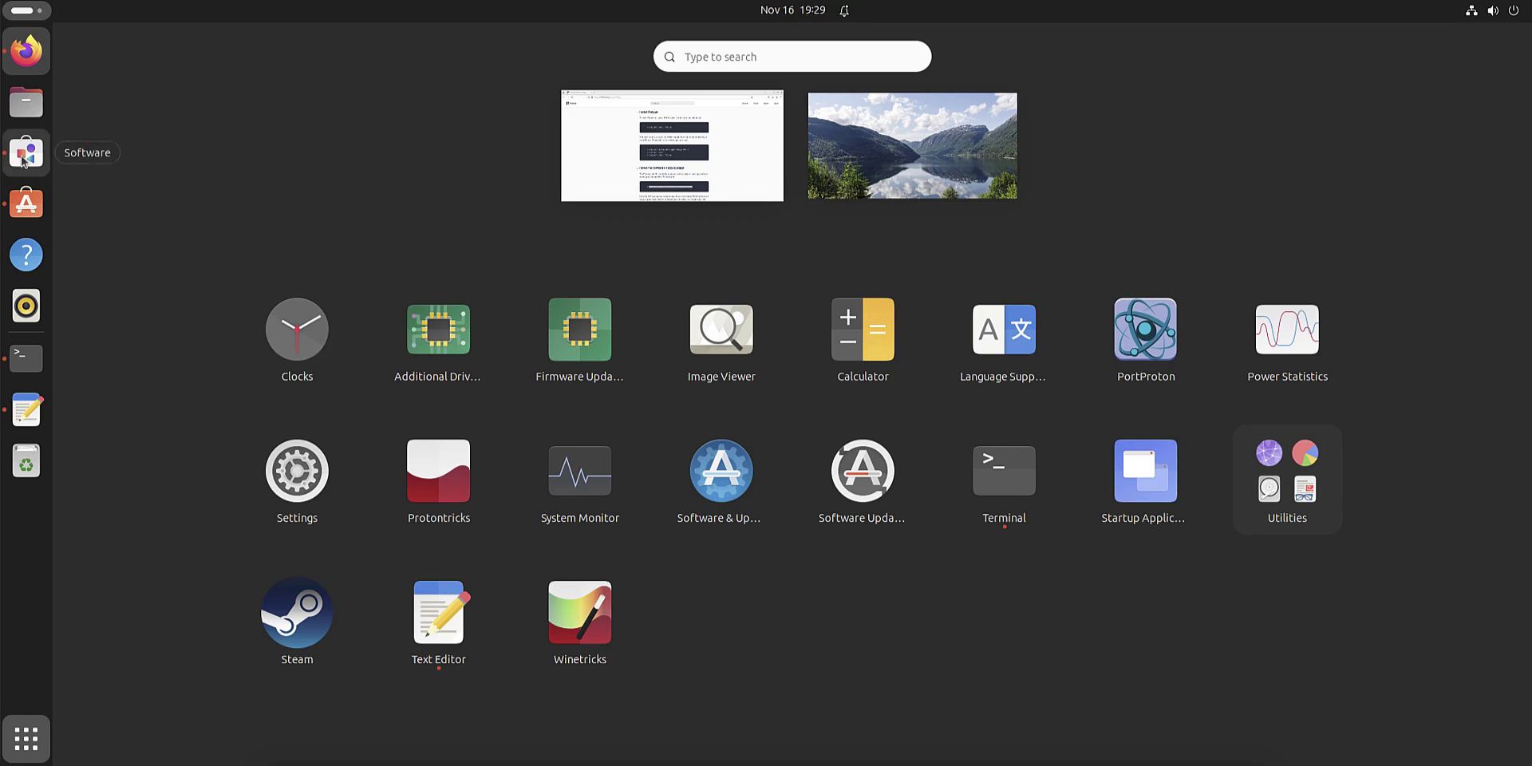
# - Launch GNOME Software and search its catalogue for 'bottles'
pyautogui.click(24, 165)
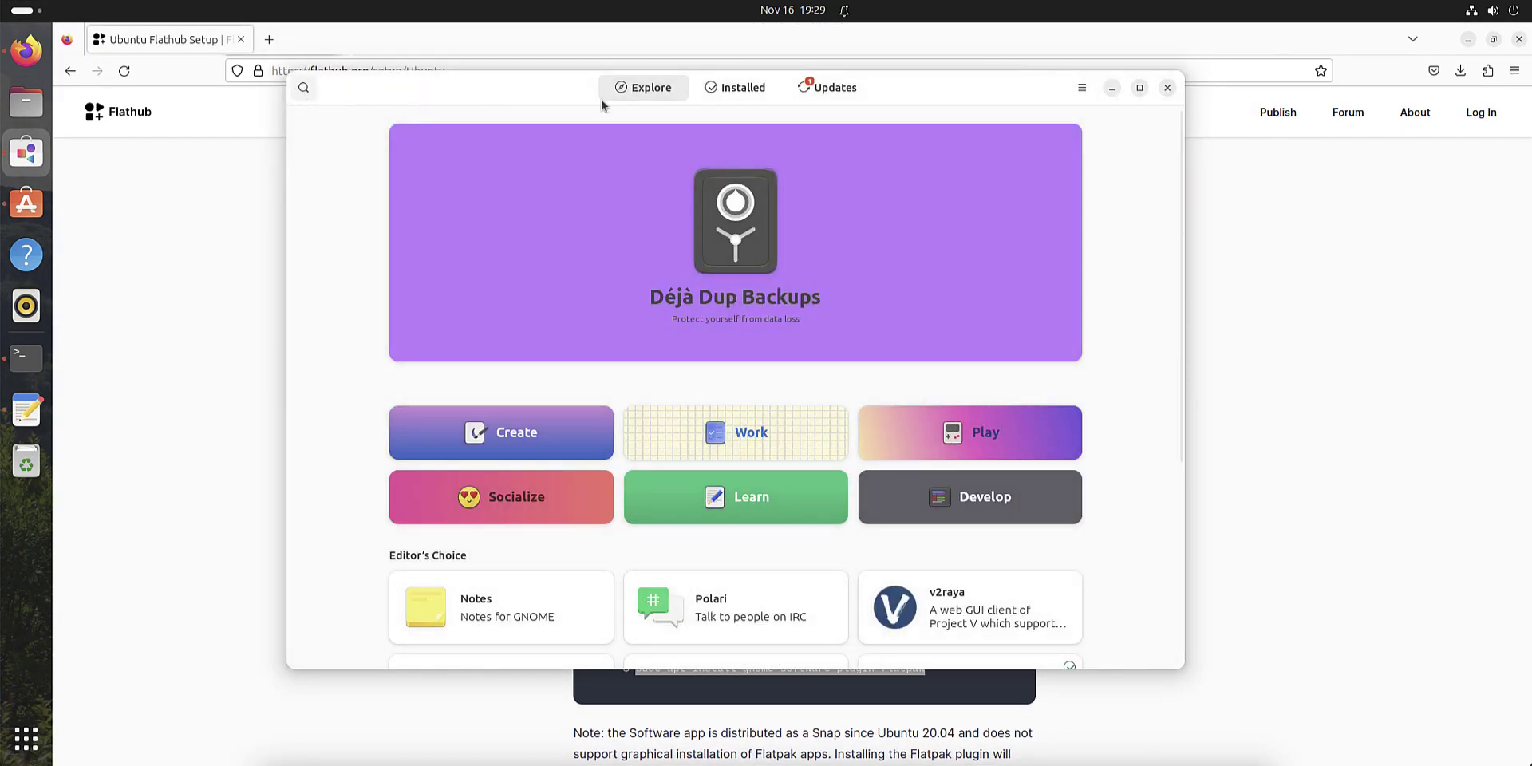
pyautogui.click(303, 87)
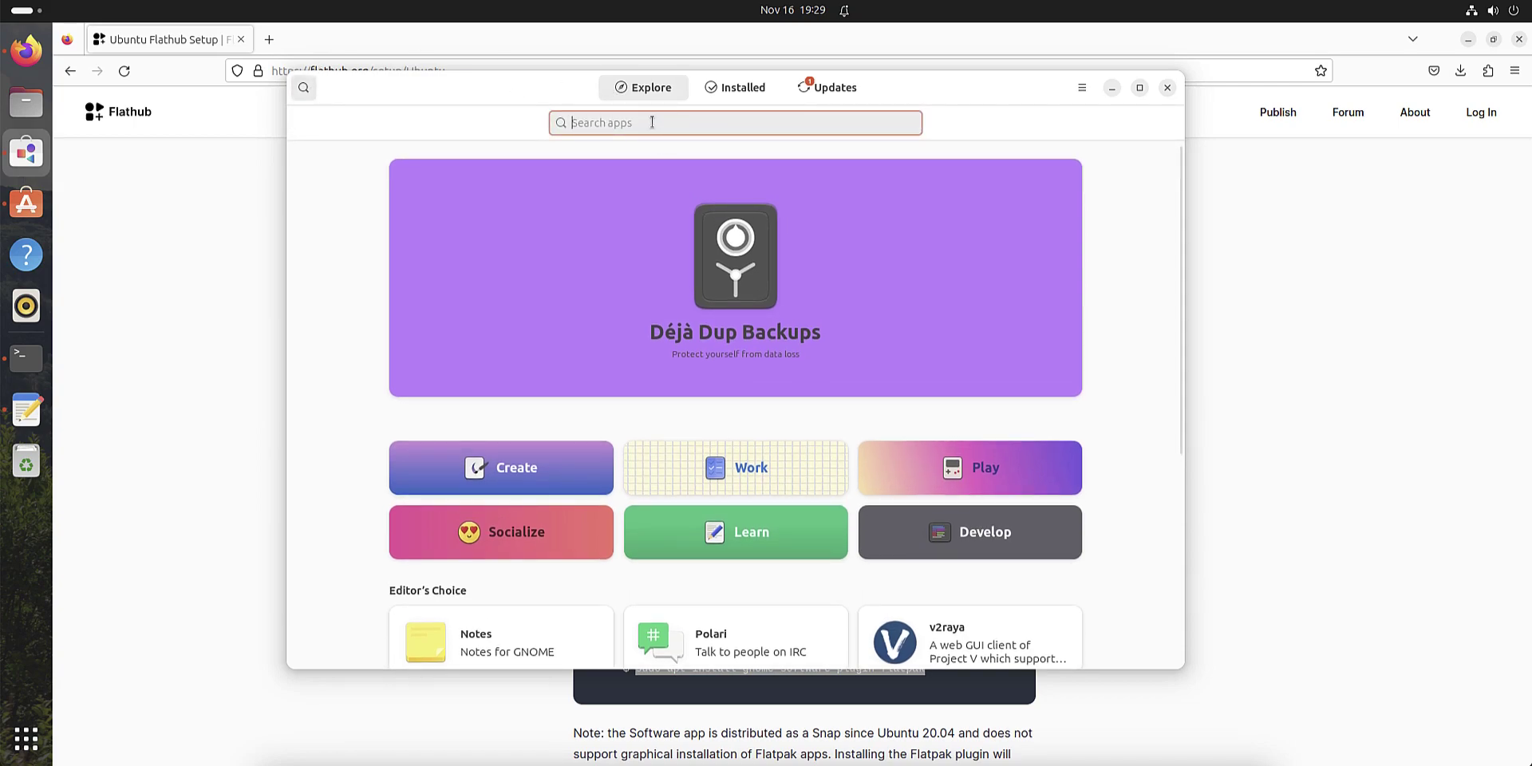
pyautogui.write('b')
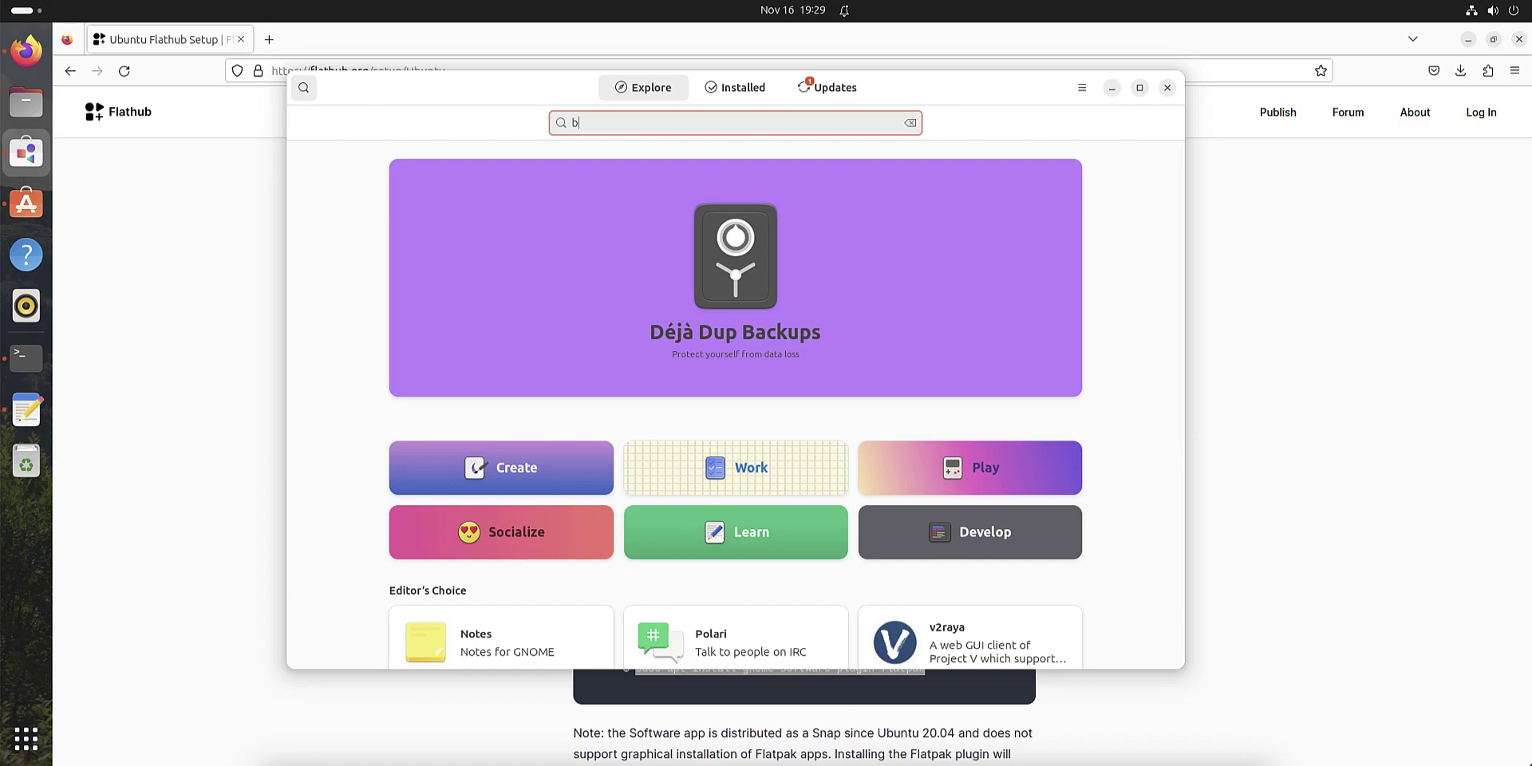
pyautogui.write('ot')
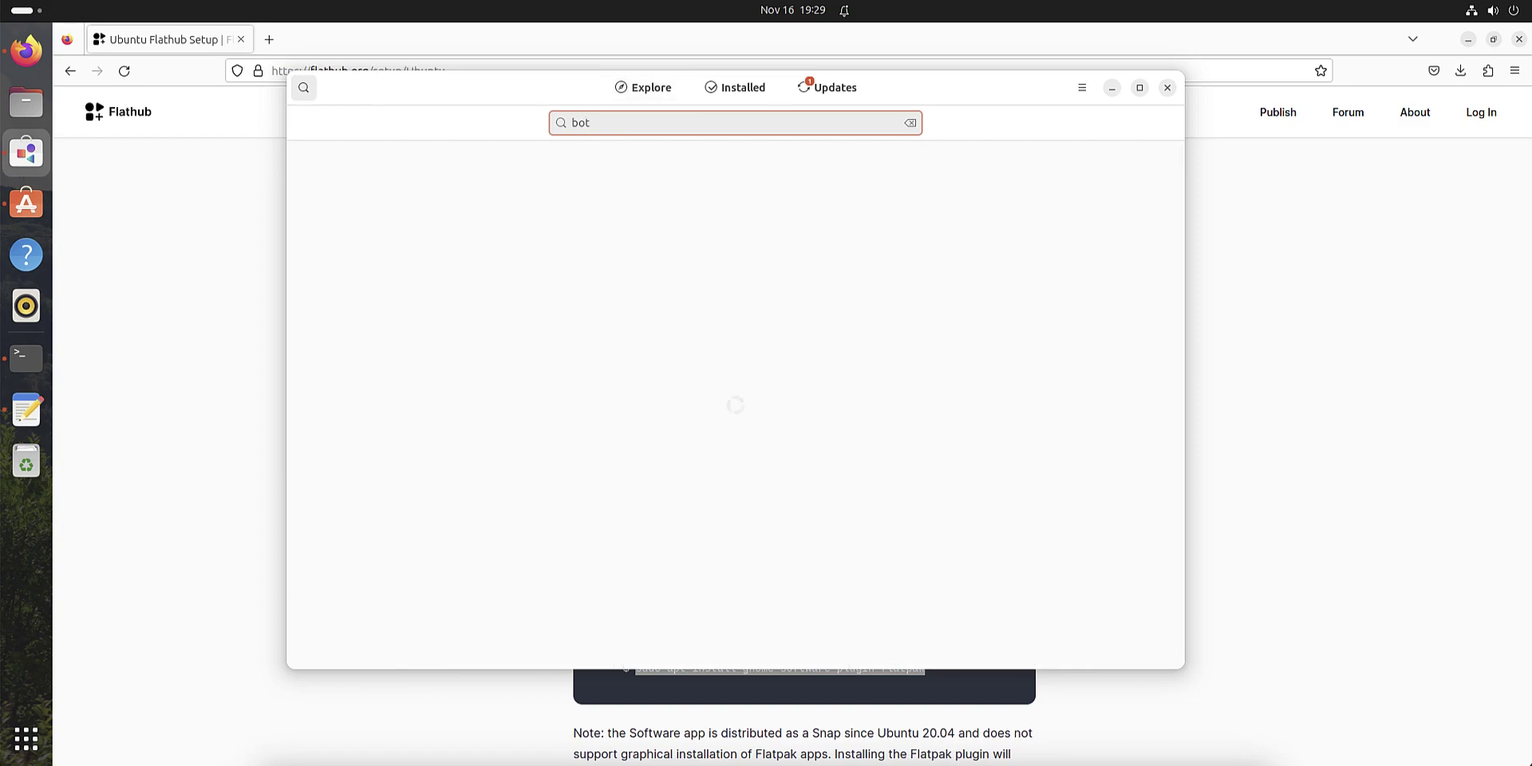
pyautogui.write('tles')
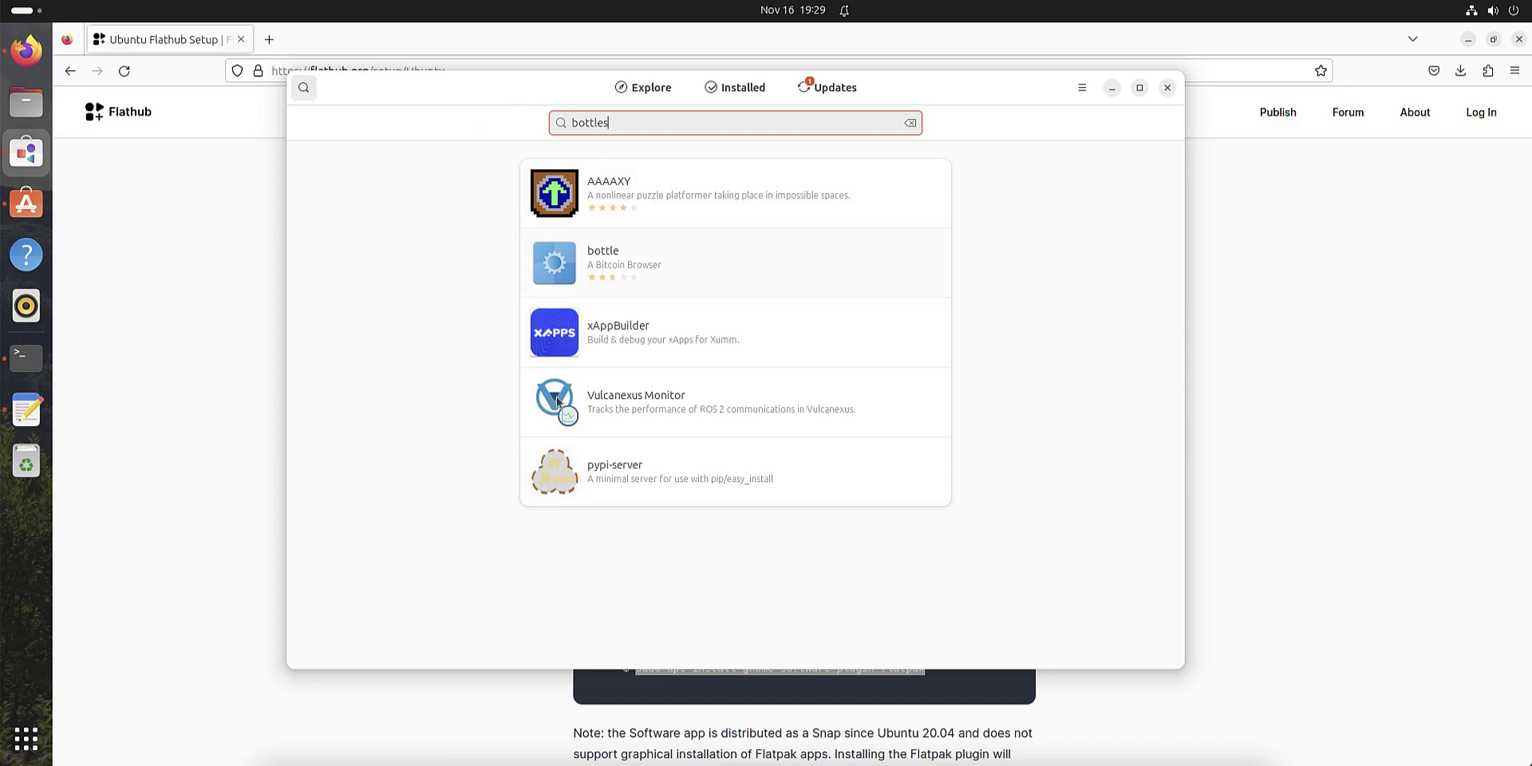
# - Search the Flathub home page for bottles and open the Bottles app page
pyautogui.click(183, 42)
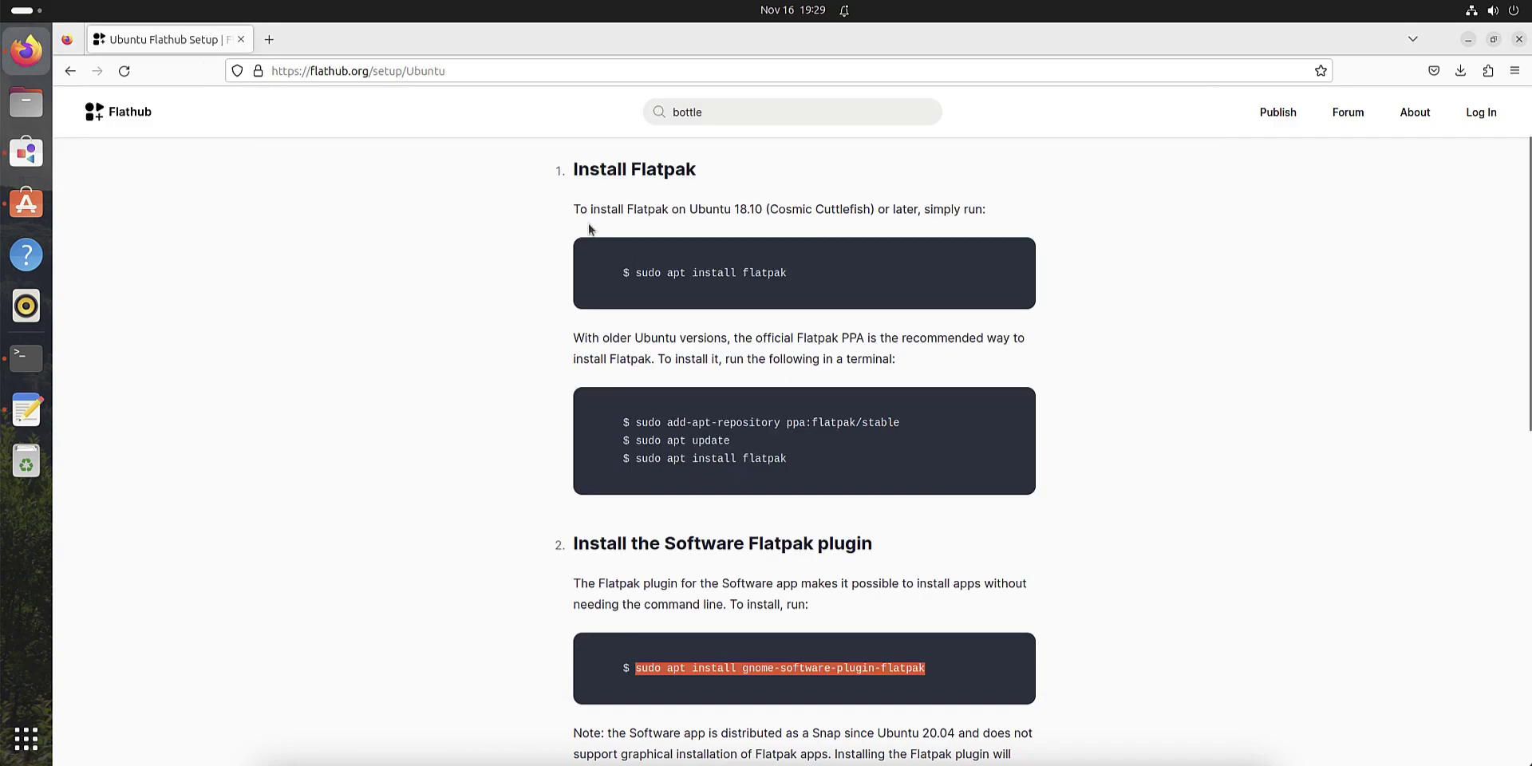
pyautogui.scroll(2, 420, 248)
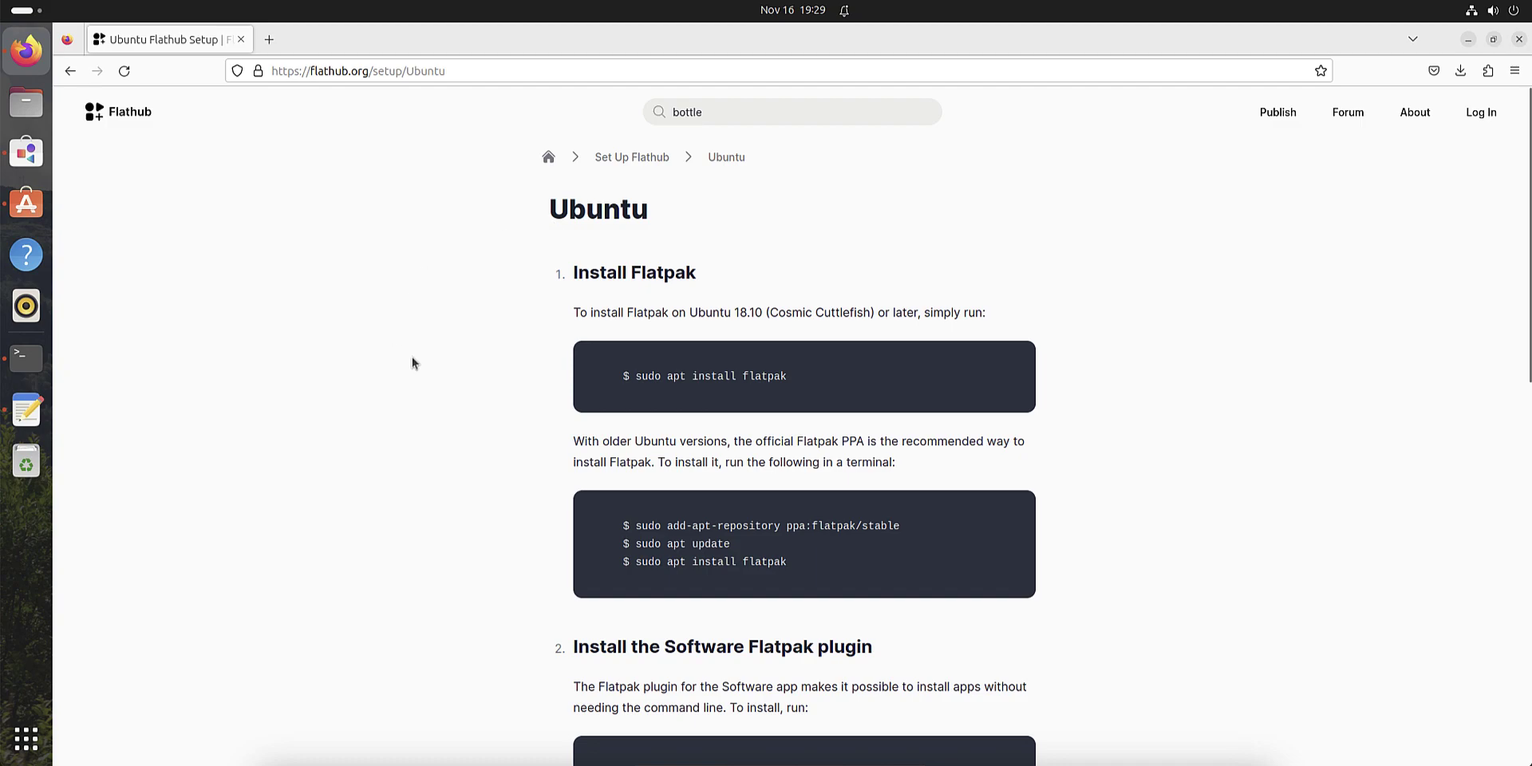
pyautogui.click(548, 157)
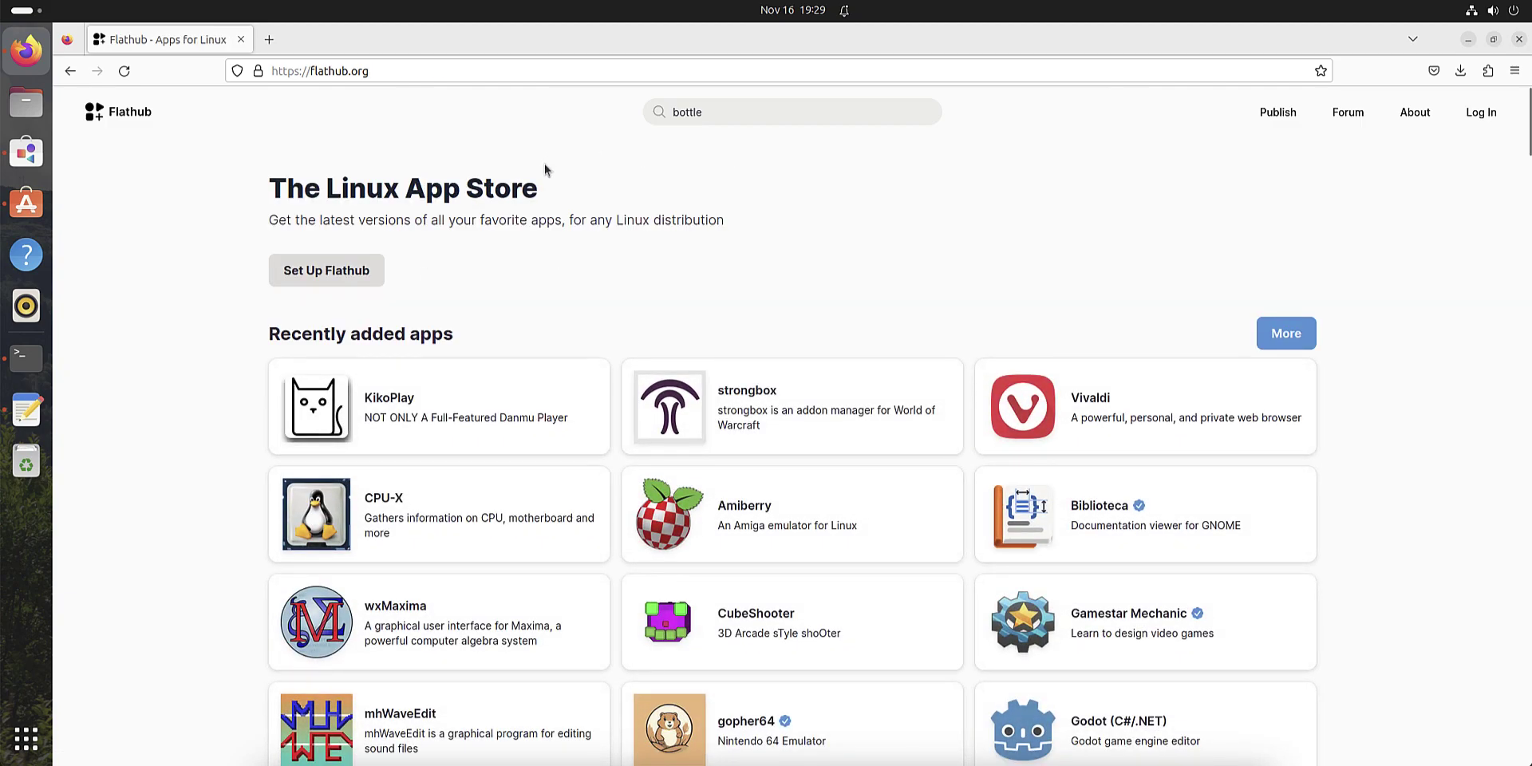
pyautogui.click(731, 114)
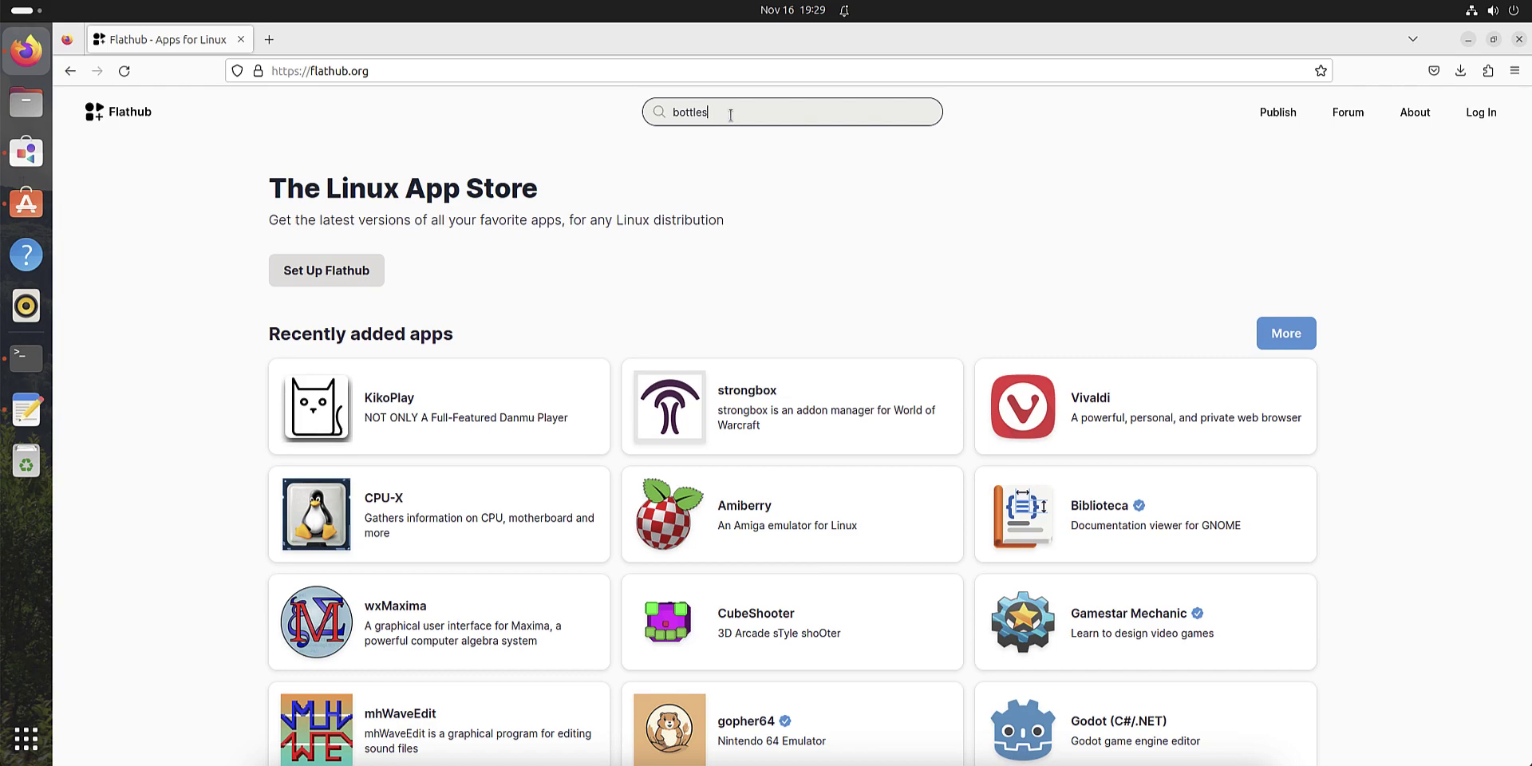
pyautogui.press('Return')
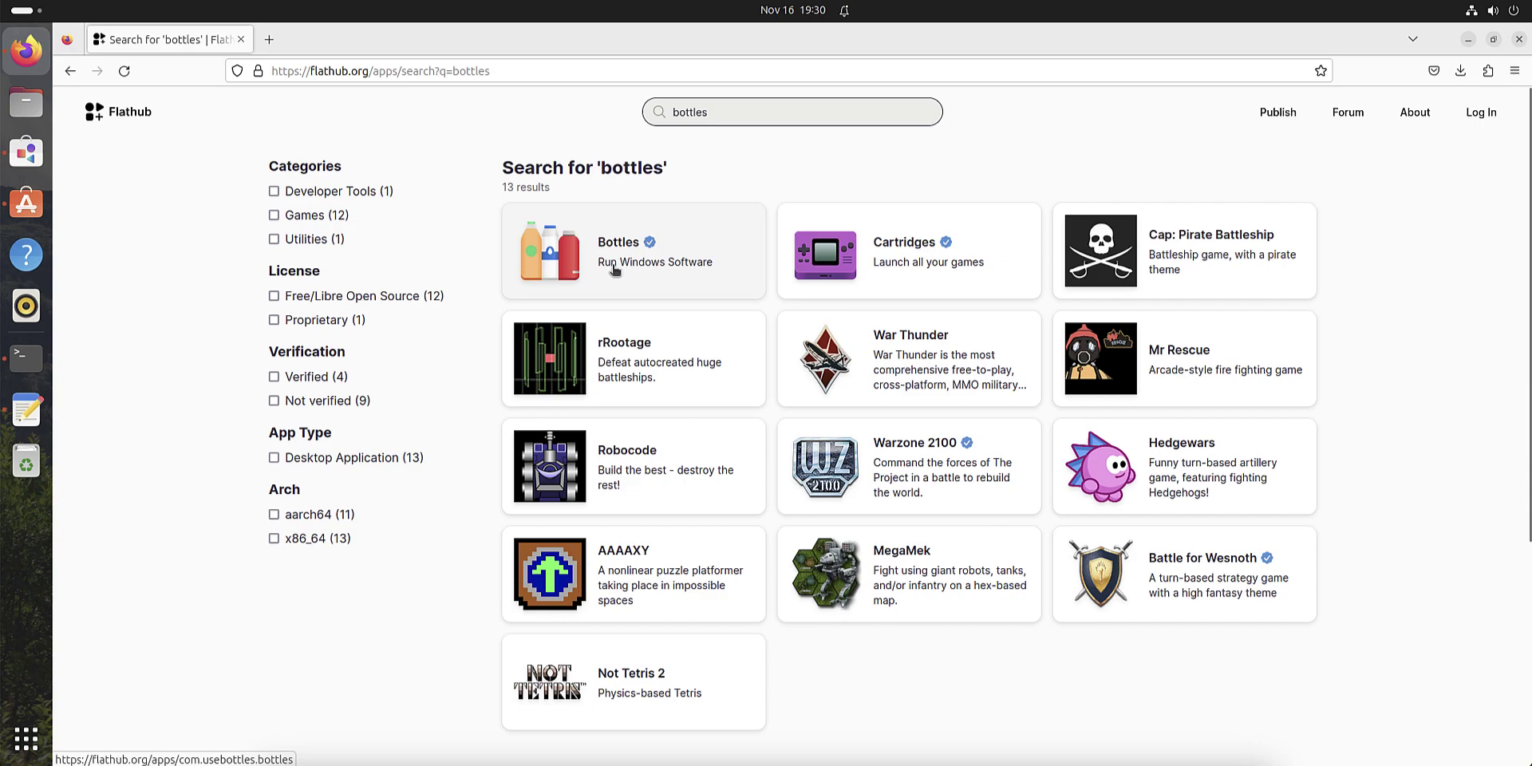
pyautogui.click(613, 271)
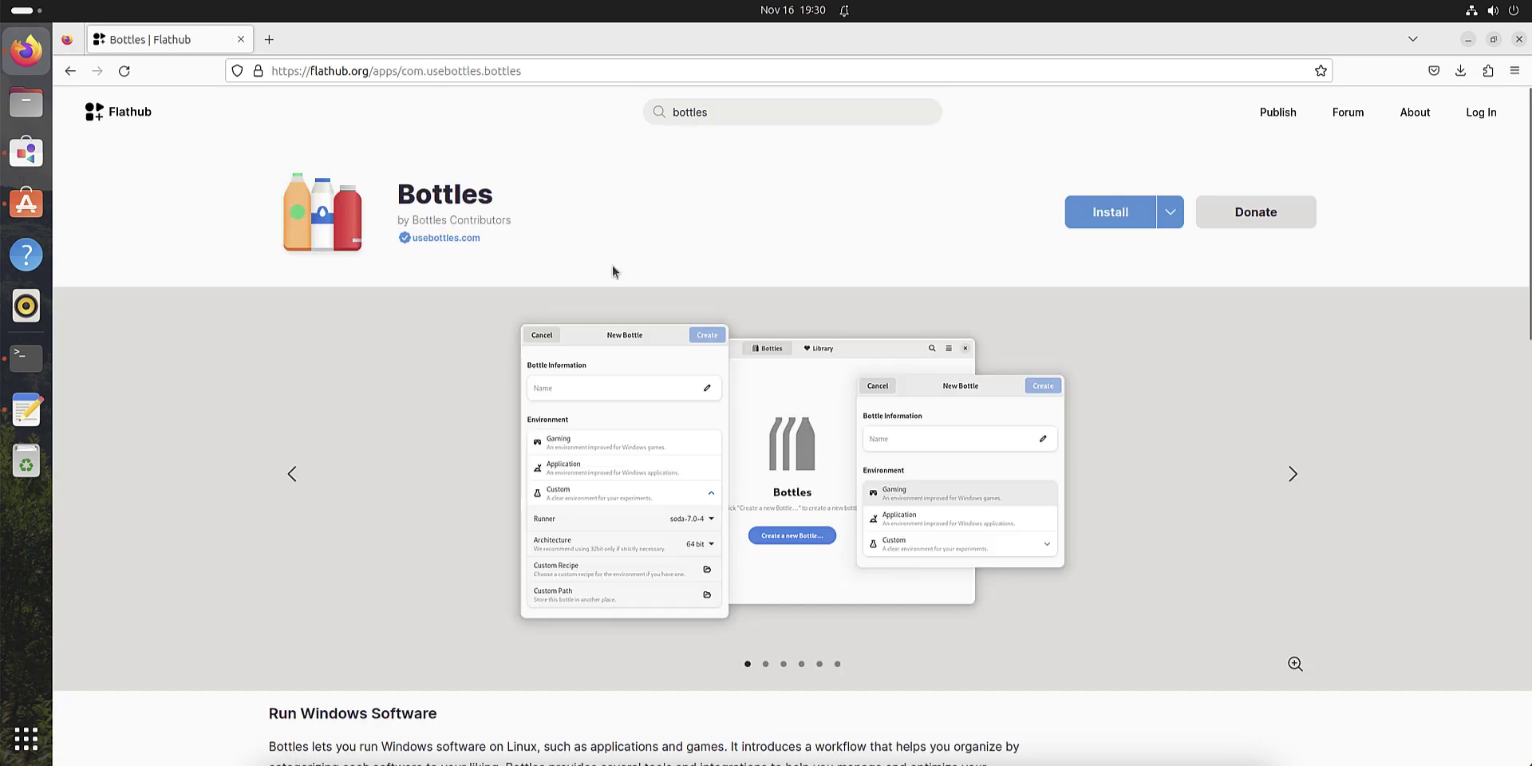
# - Download the Bottles flatpakref and open it in the Software app
pyautogui.click(1138, 214)
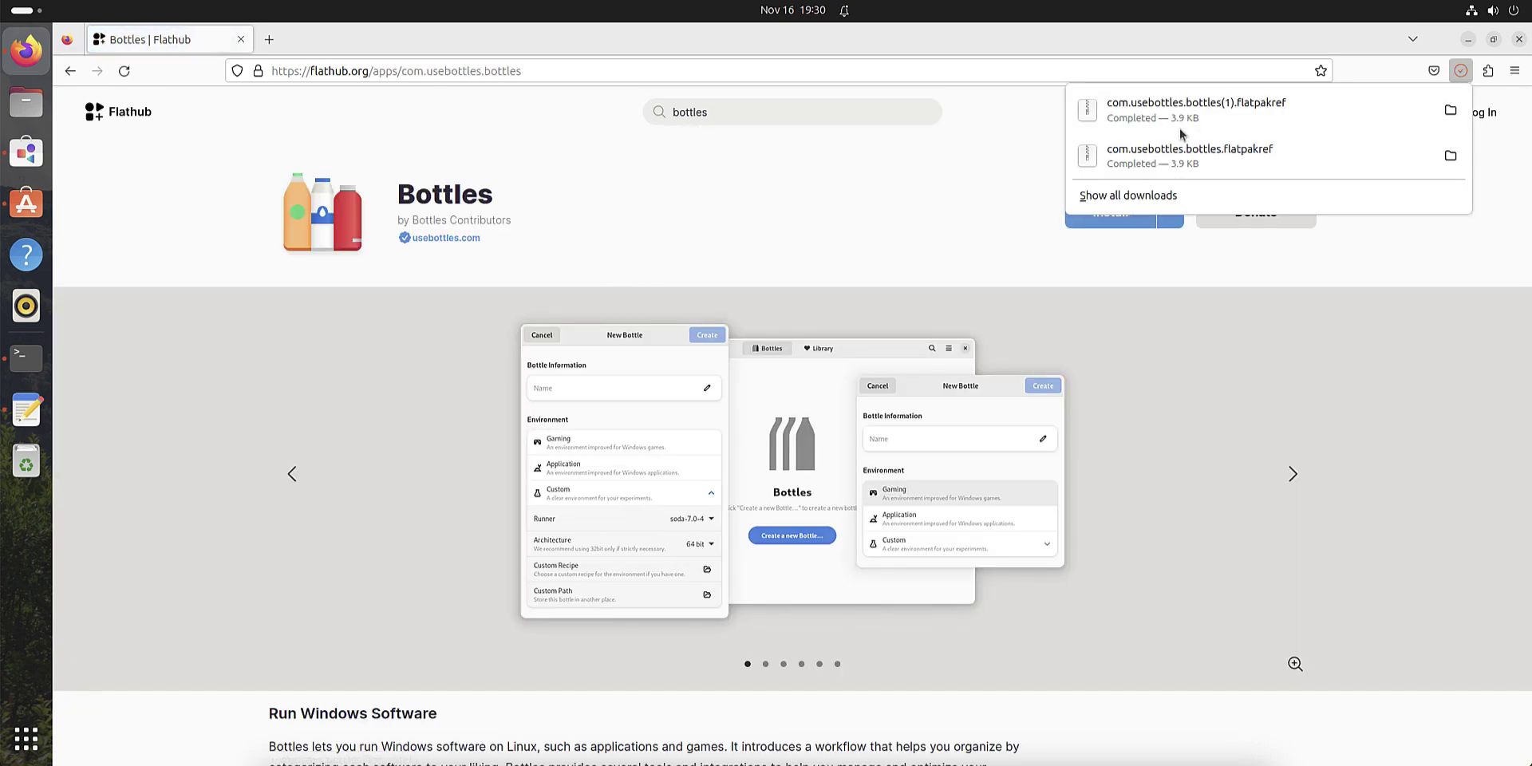
pyautogui.click(1245, 156)
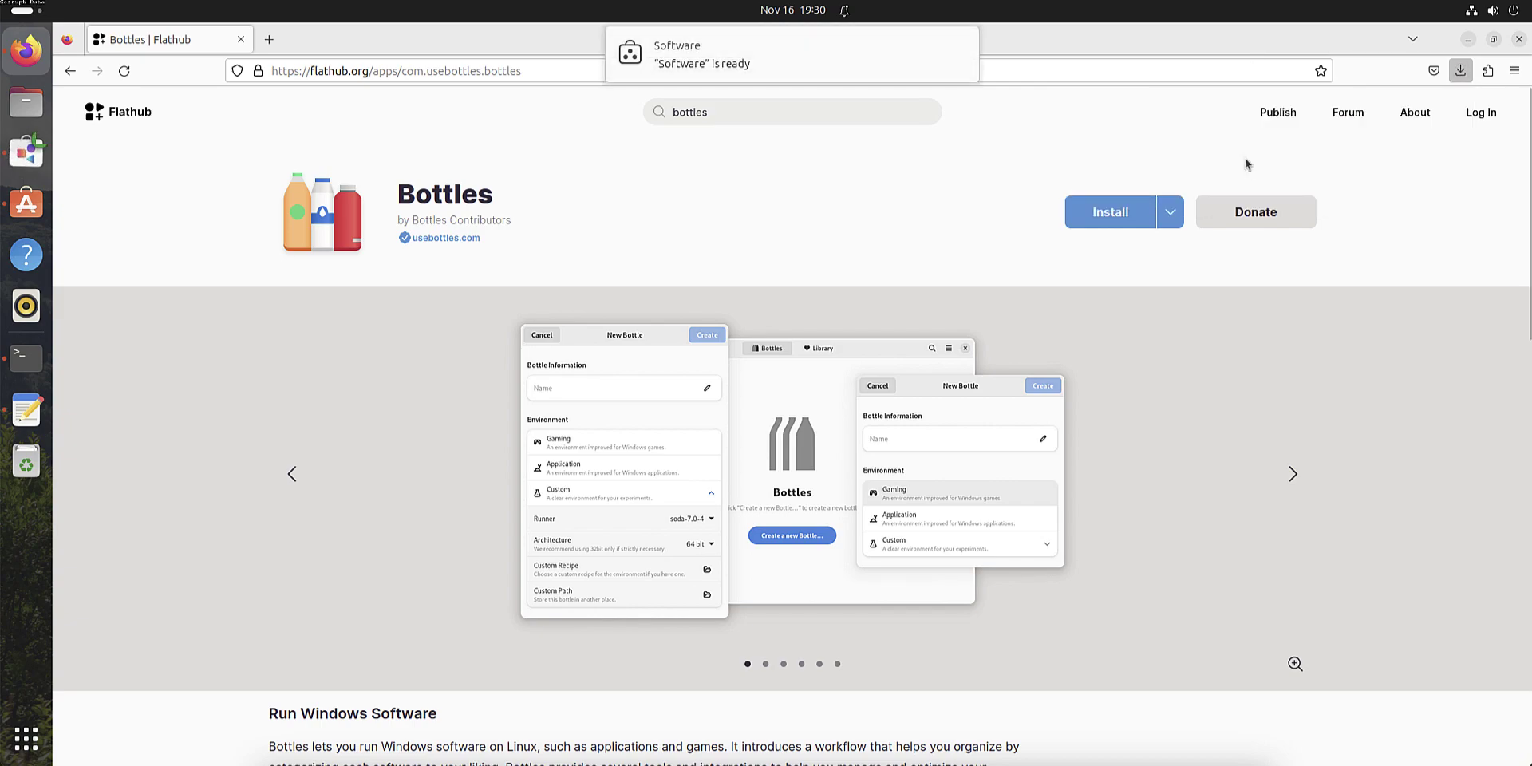
pyautogui.click(687, 67)
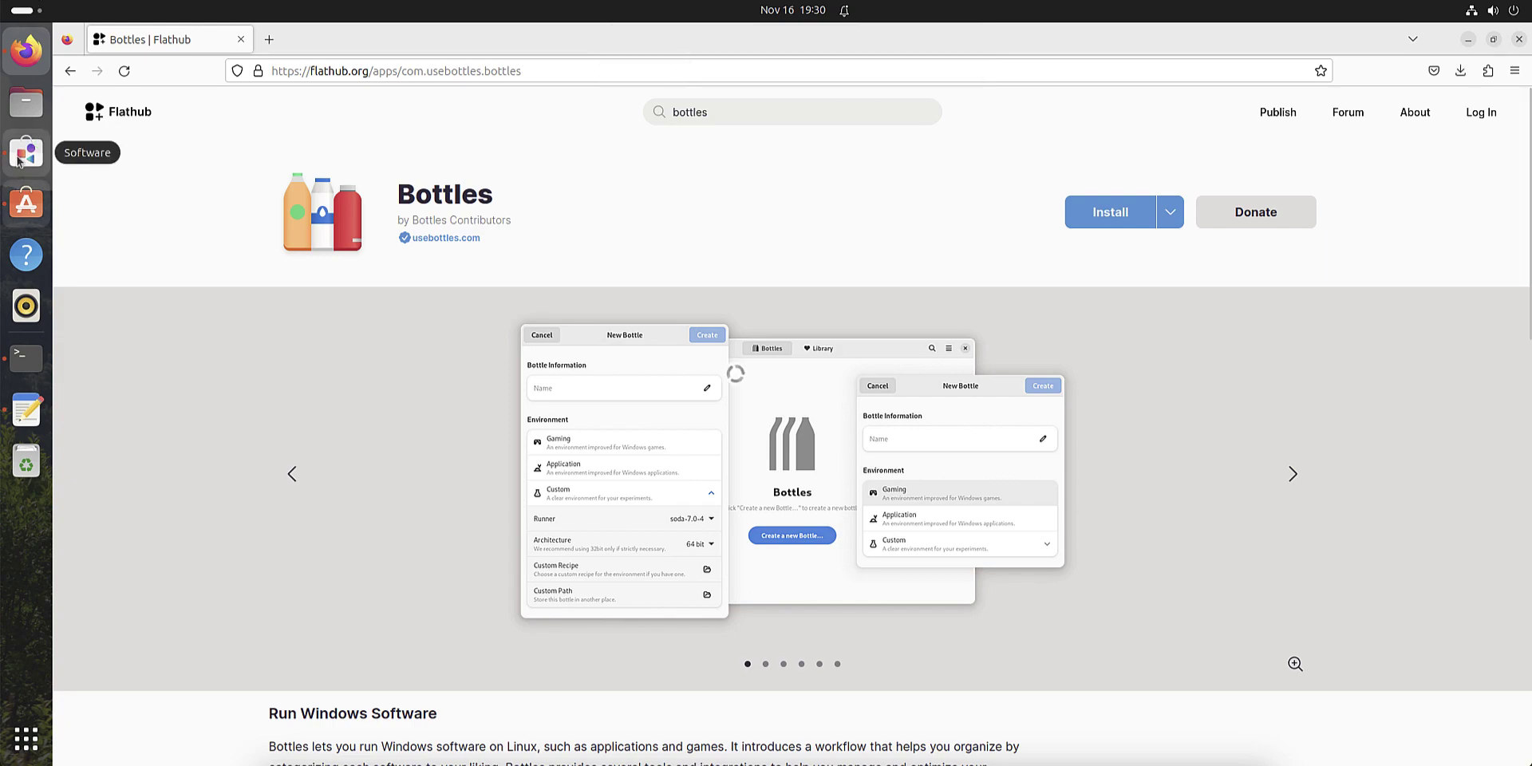
pyautogui.click(19, 157)
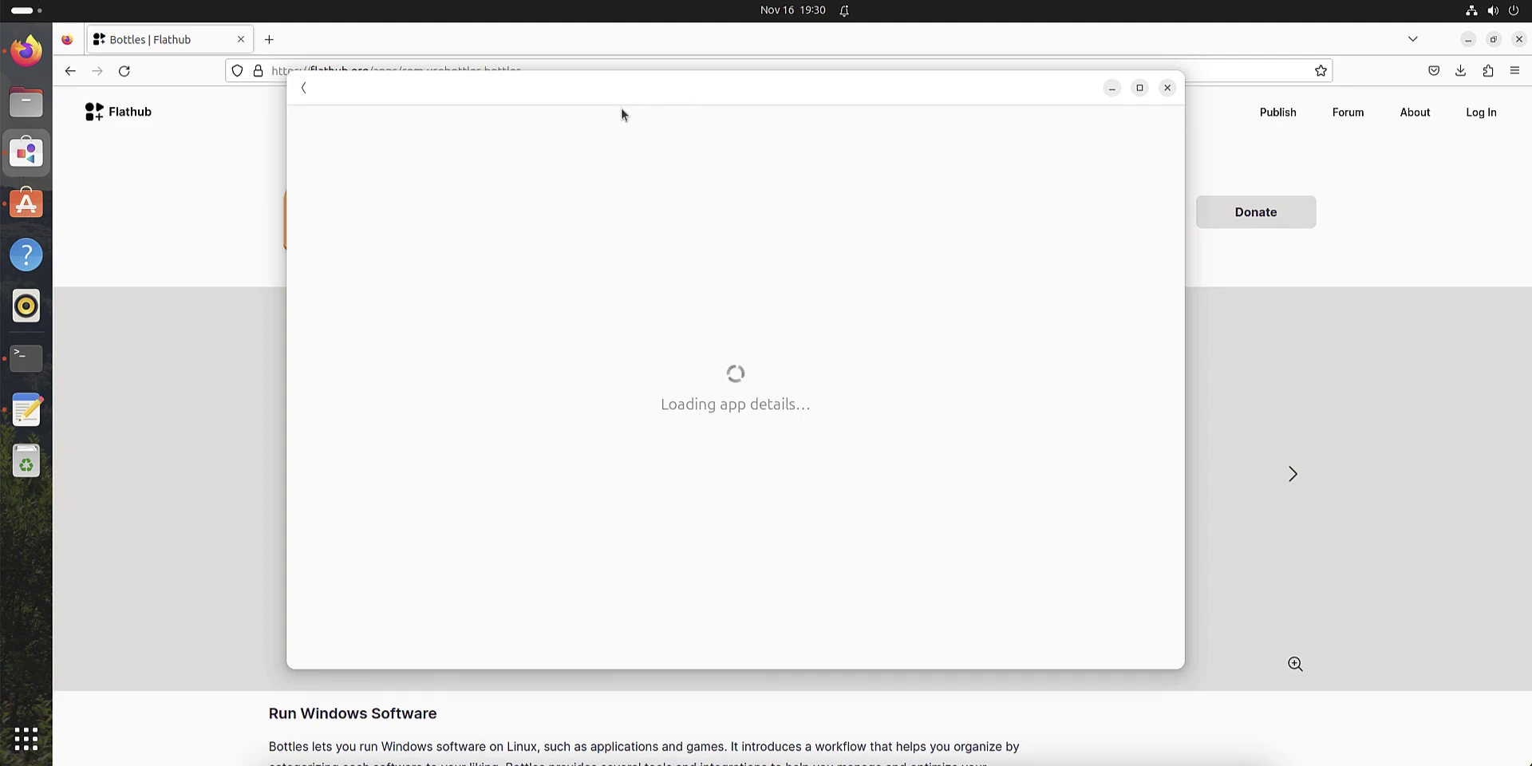
# - Close App Center and install Bottles, entering the account password to authorize it
pyautogui.click(26, 204)
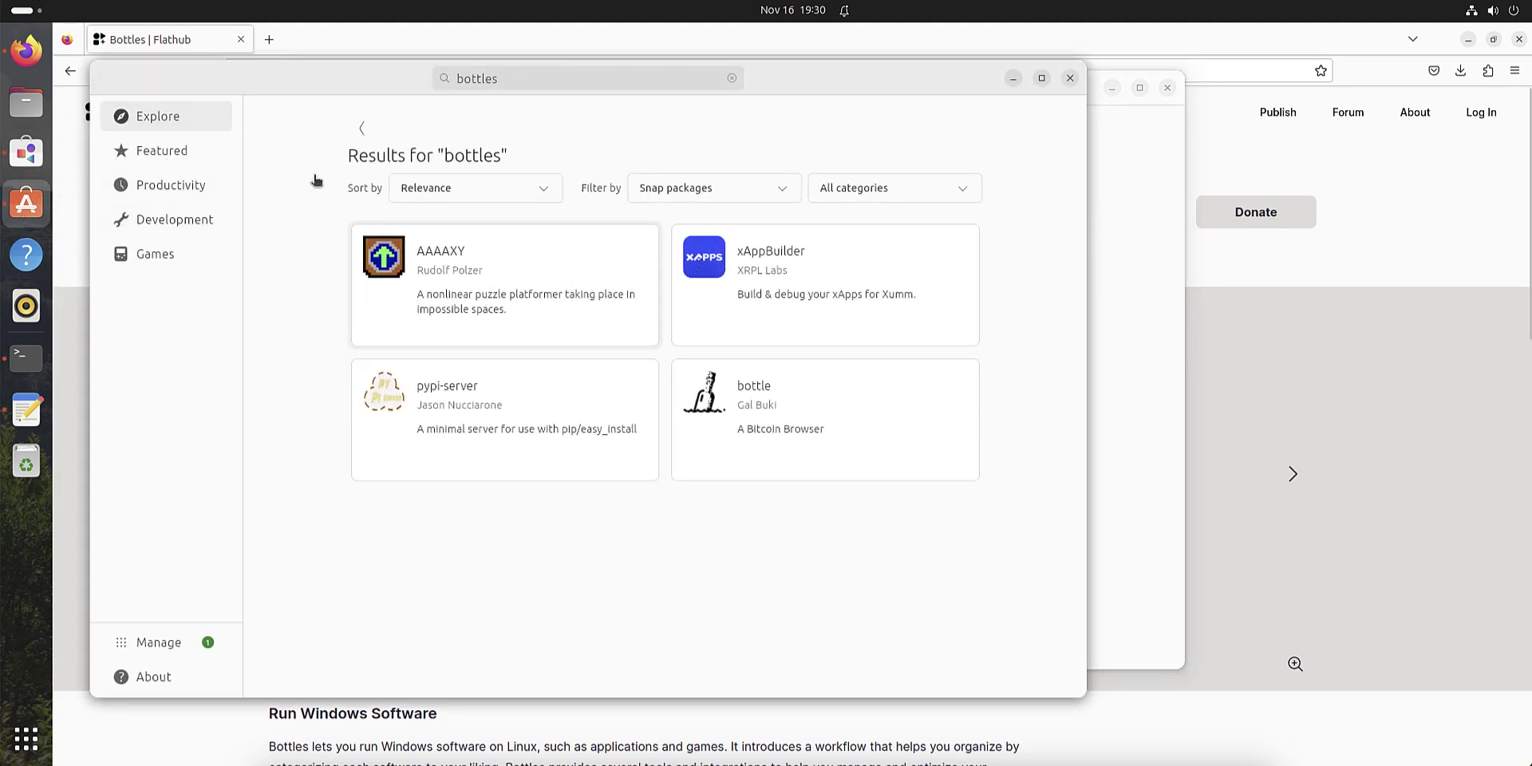
pyautogui.click(1070, 78)
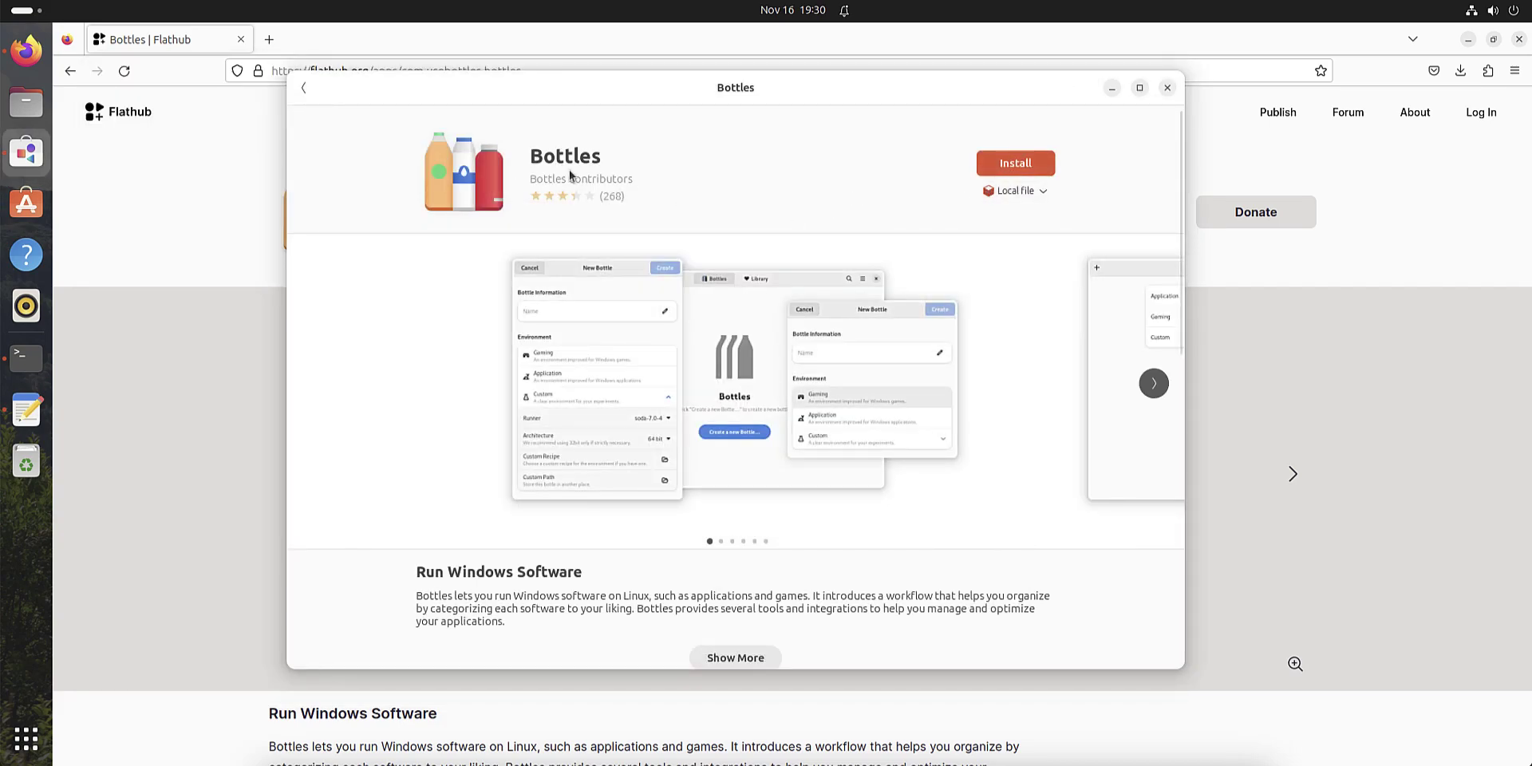
pyautogui.click(1009, 166)
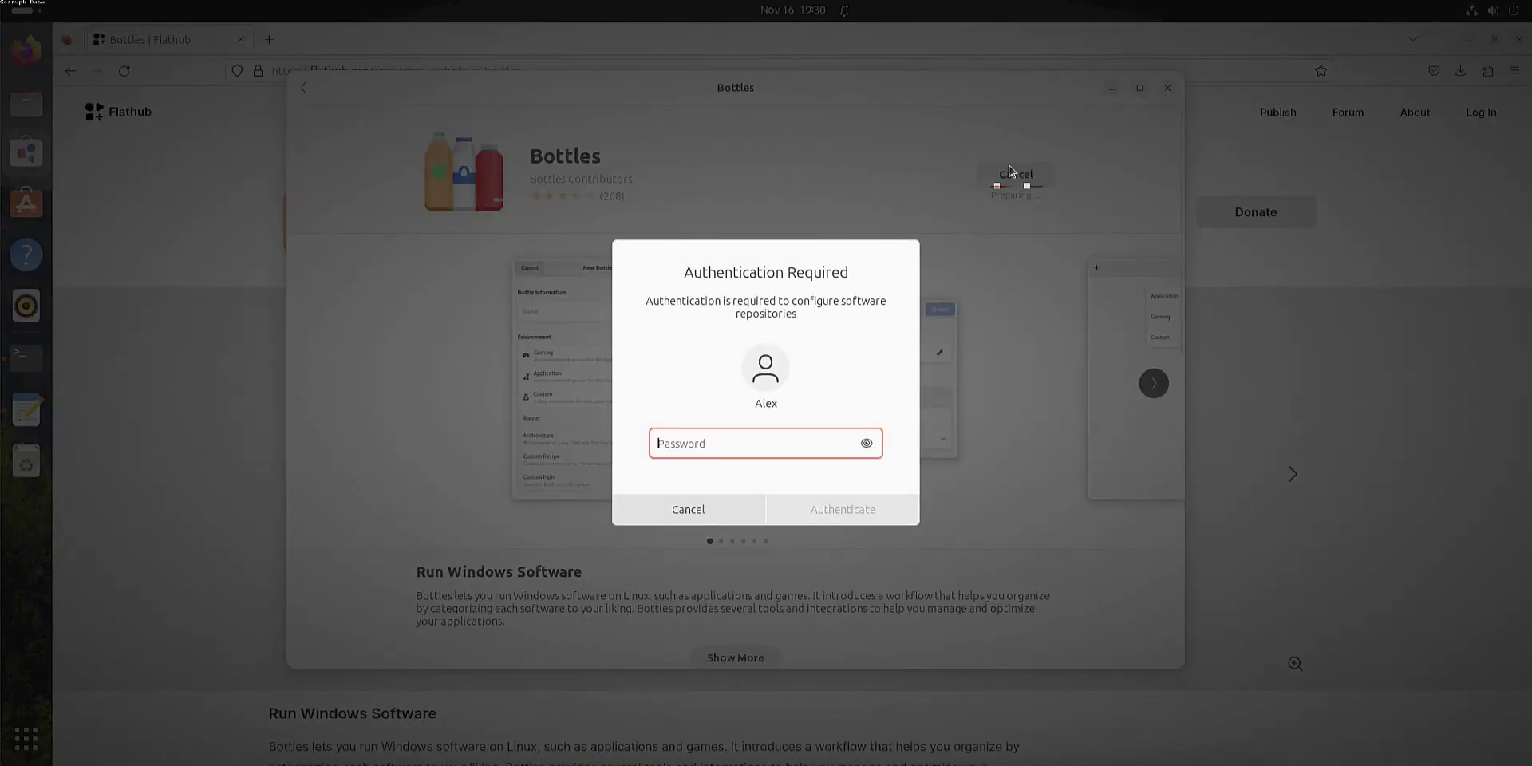
pyautogui.write('•••')
pyautogui.press('Return')
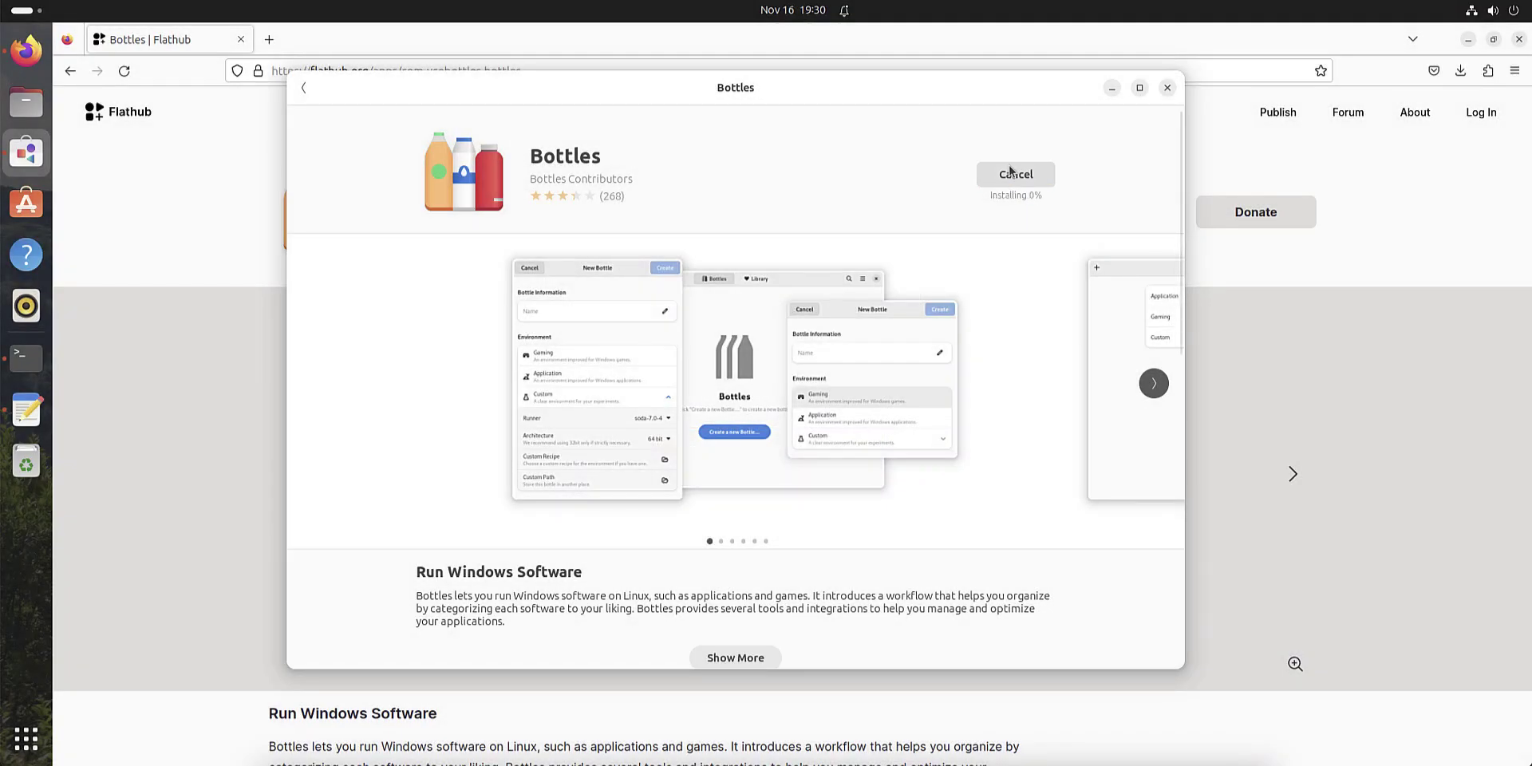
# - Search the web for 'mt5' in a new tab, check Bottles' install progress, and launch Chrome
pyautogui.click(269, 39)
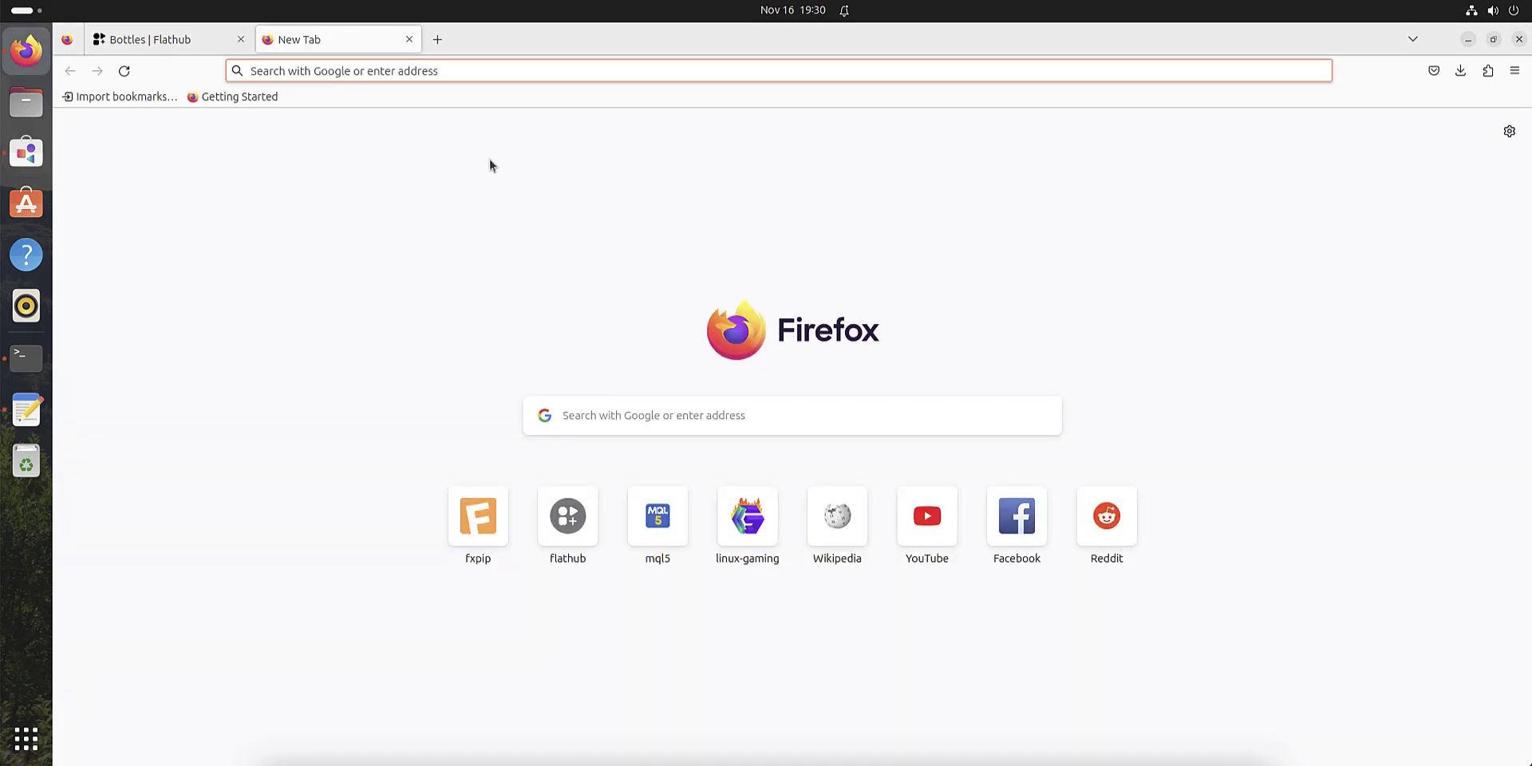
pyautogui.write('mt5')
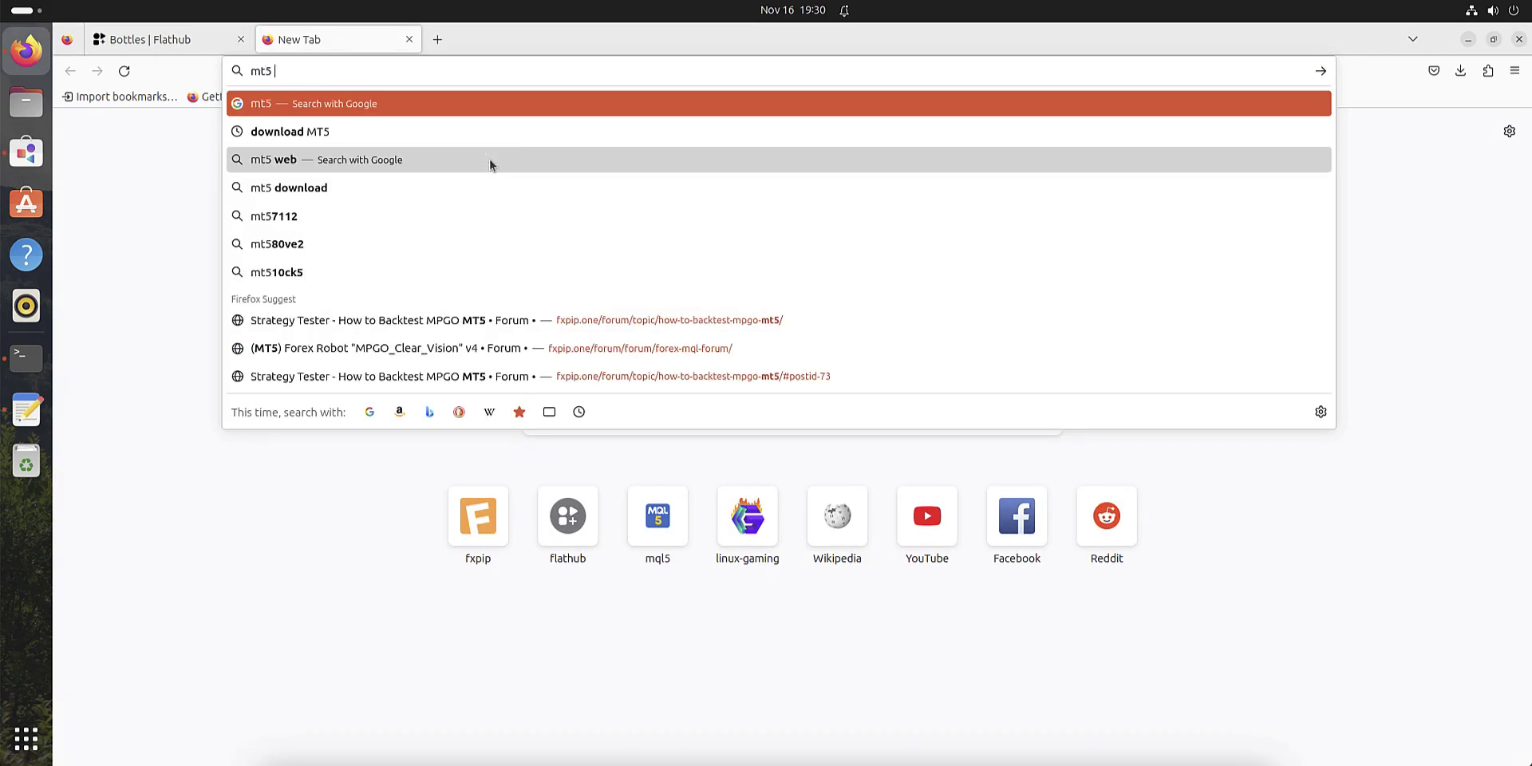
pyautogui.press('Up')
pyautogui.press('Down')
pyautogui.press('Return')
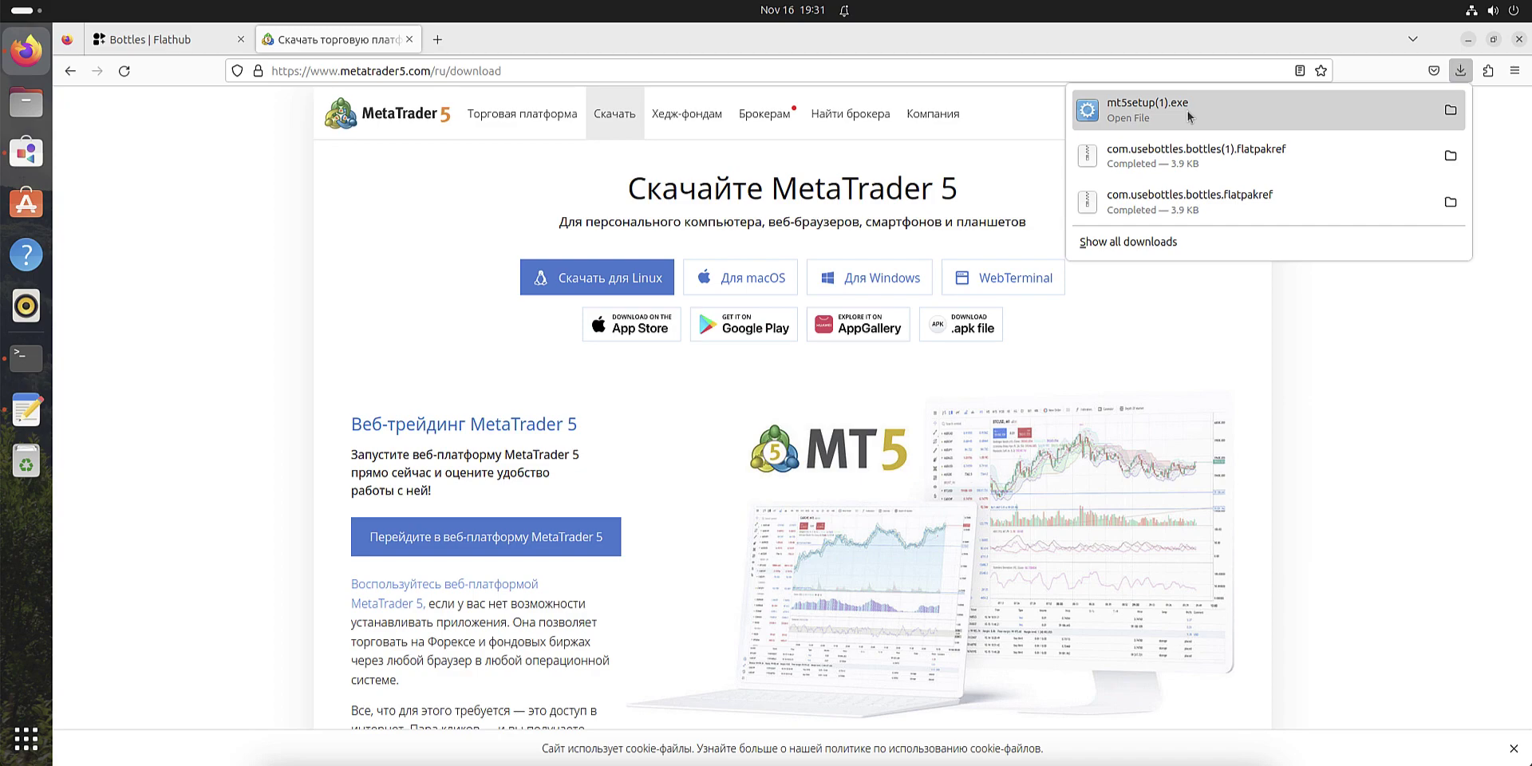
pyautogui.click(36, 156)
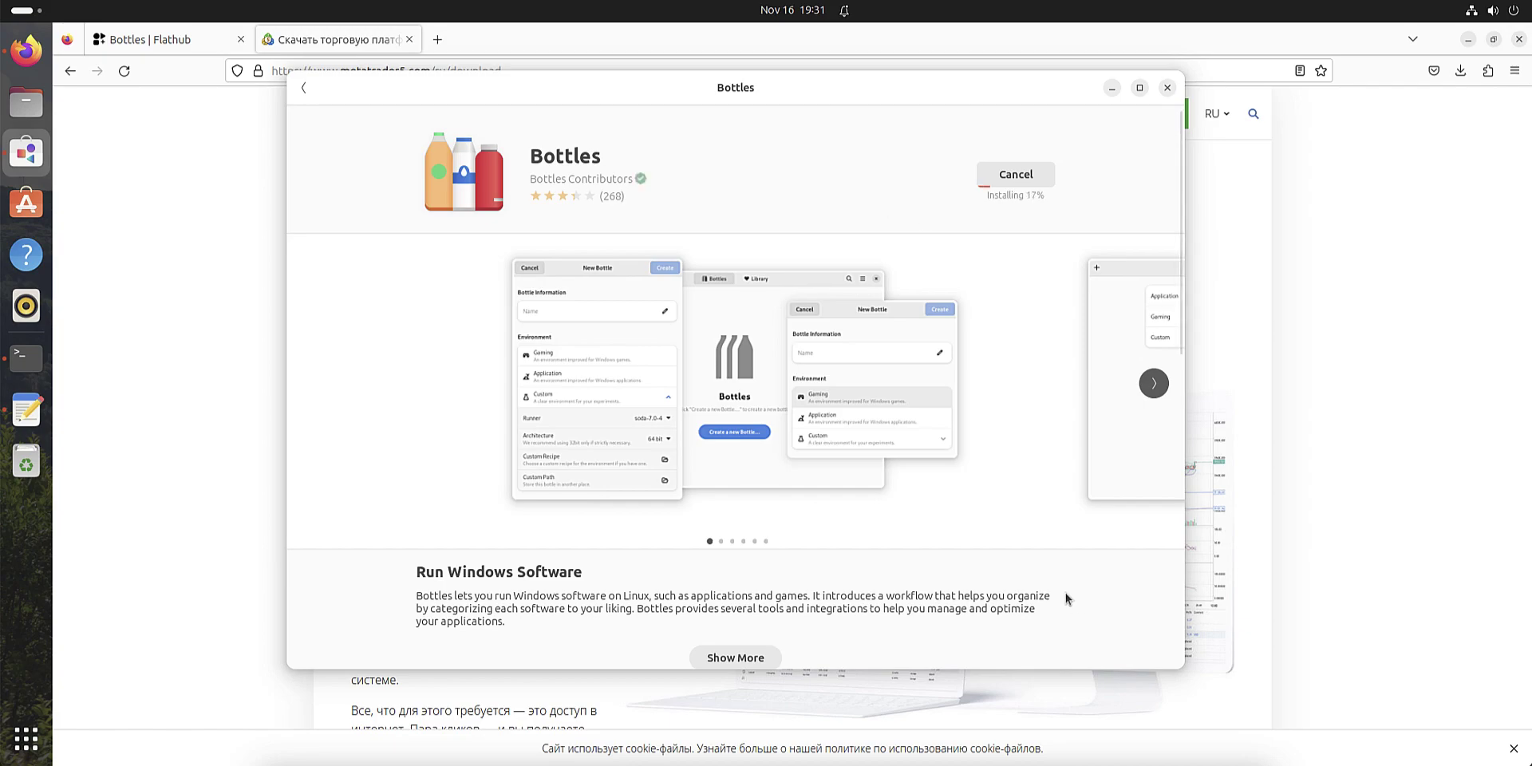
pyautogui.click(1067, 760)
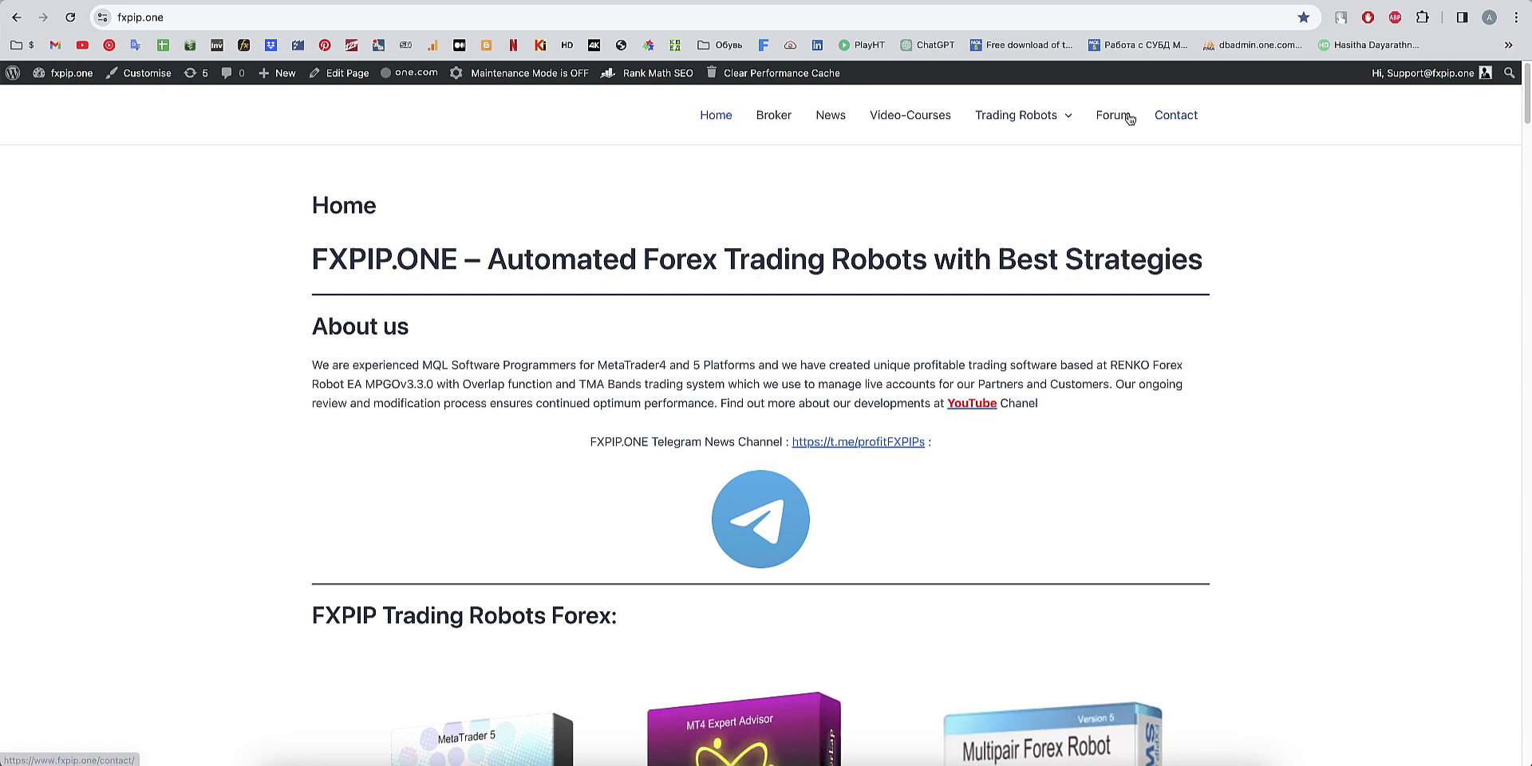
# - Open the MT5 account activations topic in the fxpip.one forum and read both reply pages
pyautogui.click(1113, 116)
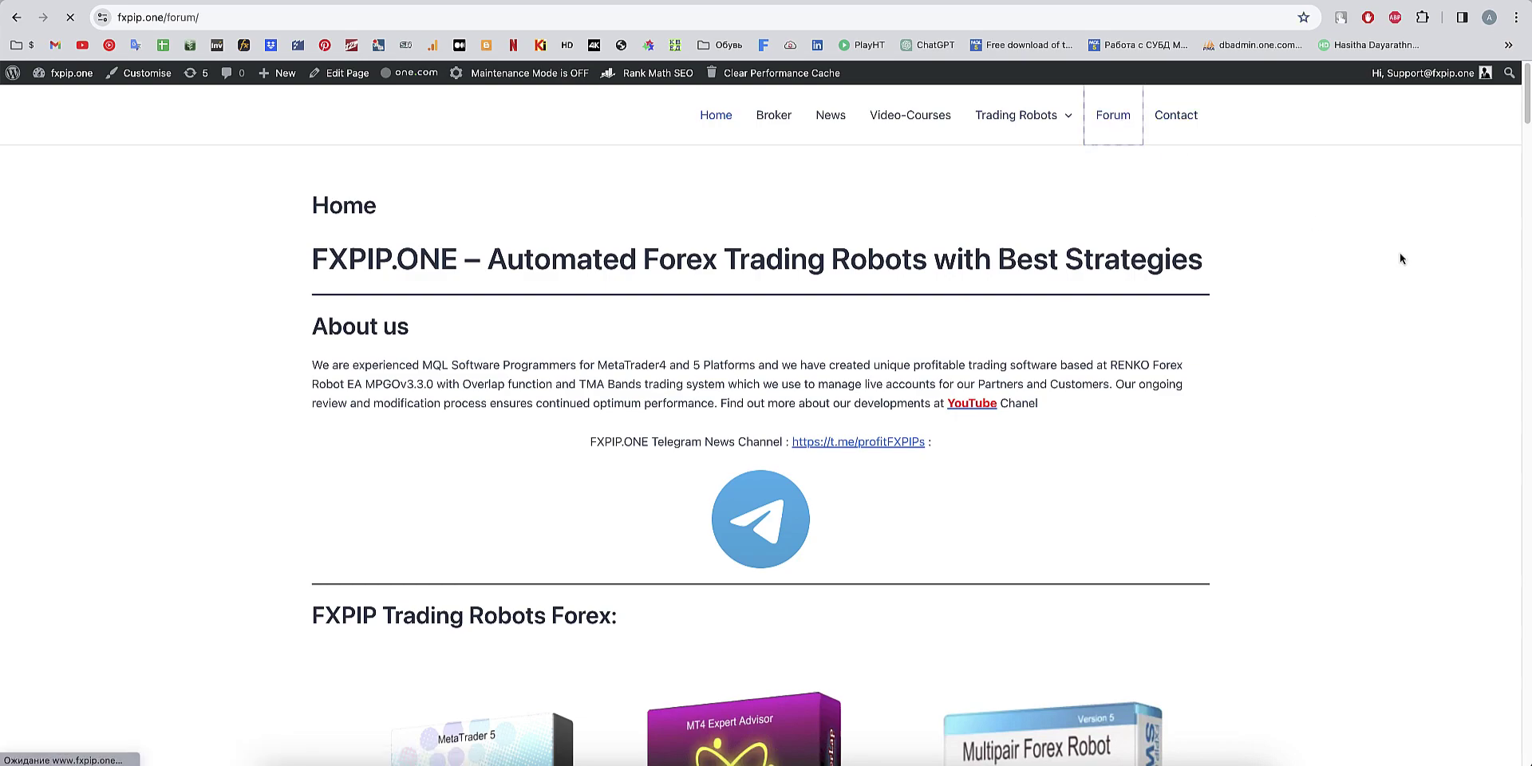
pyautogui.click(568, 386)
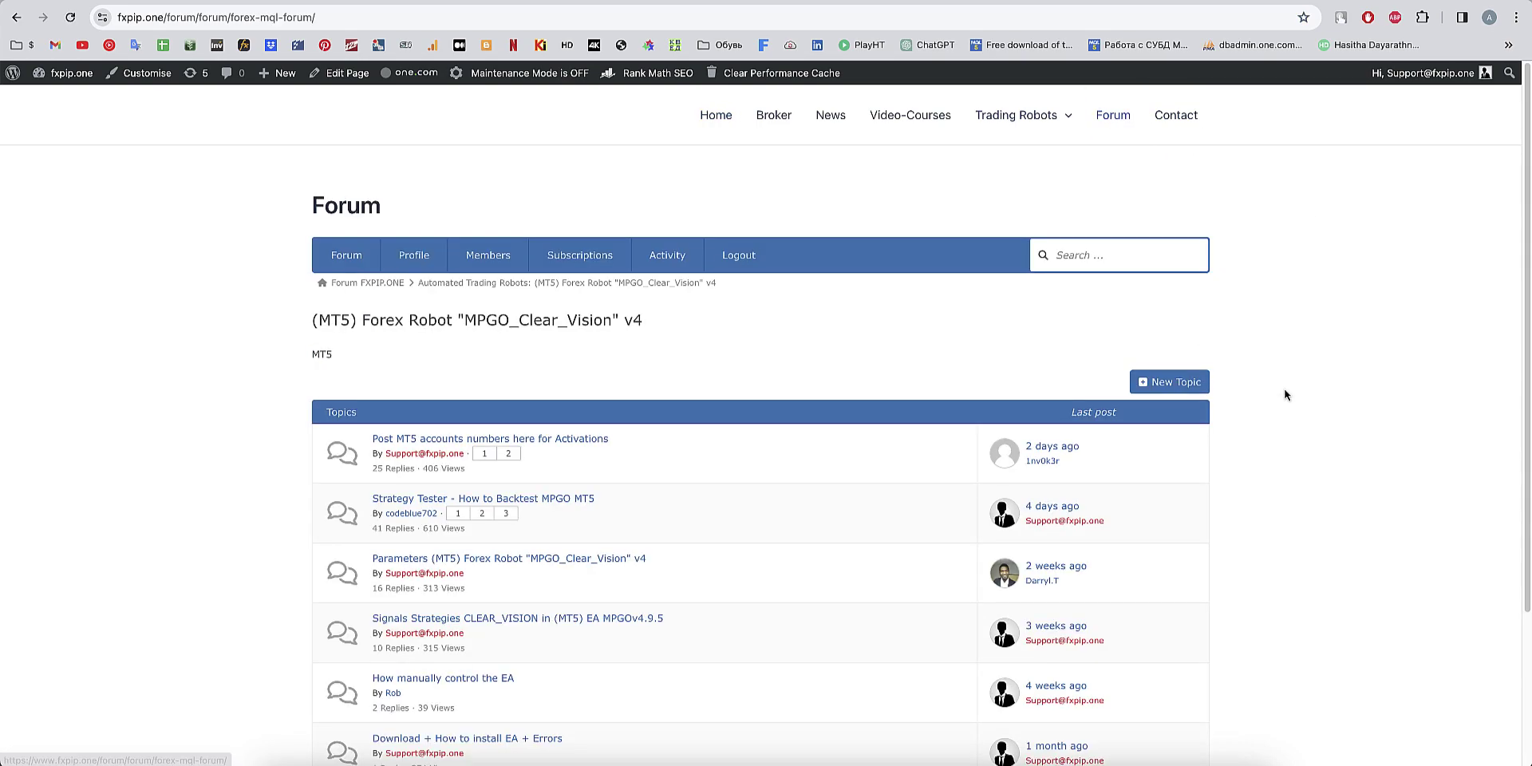
pyautogui.click(598, 438)
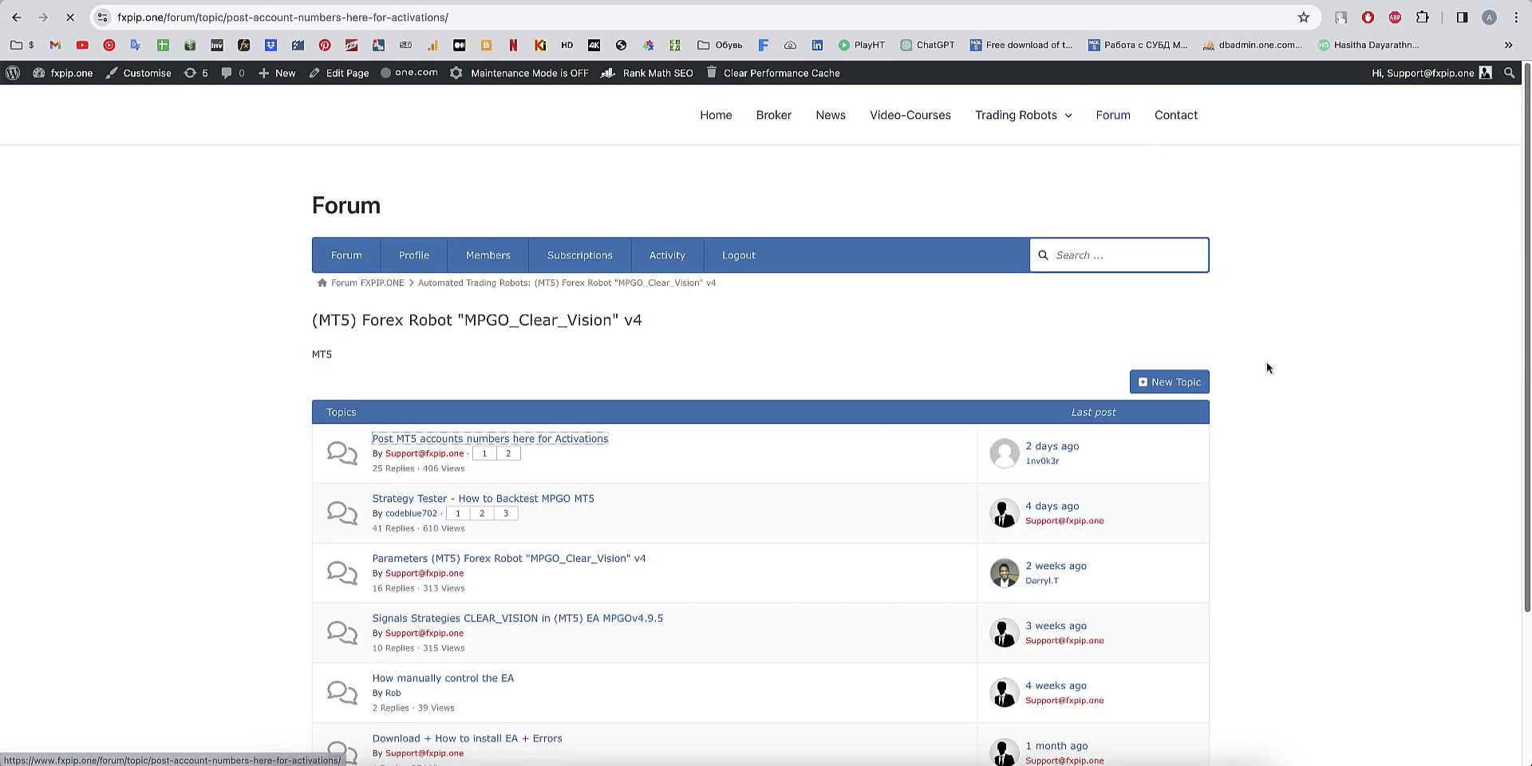
pyautogui.scroll(-20, 904, 488)
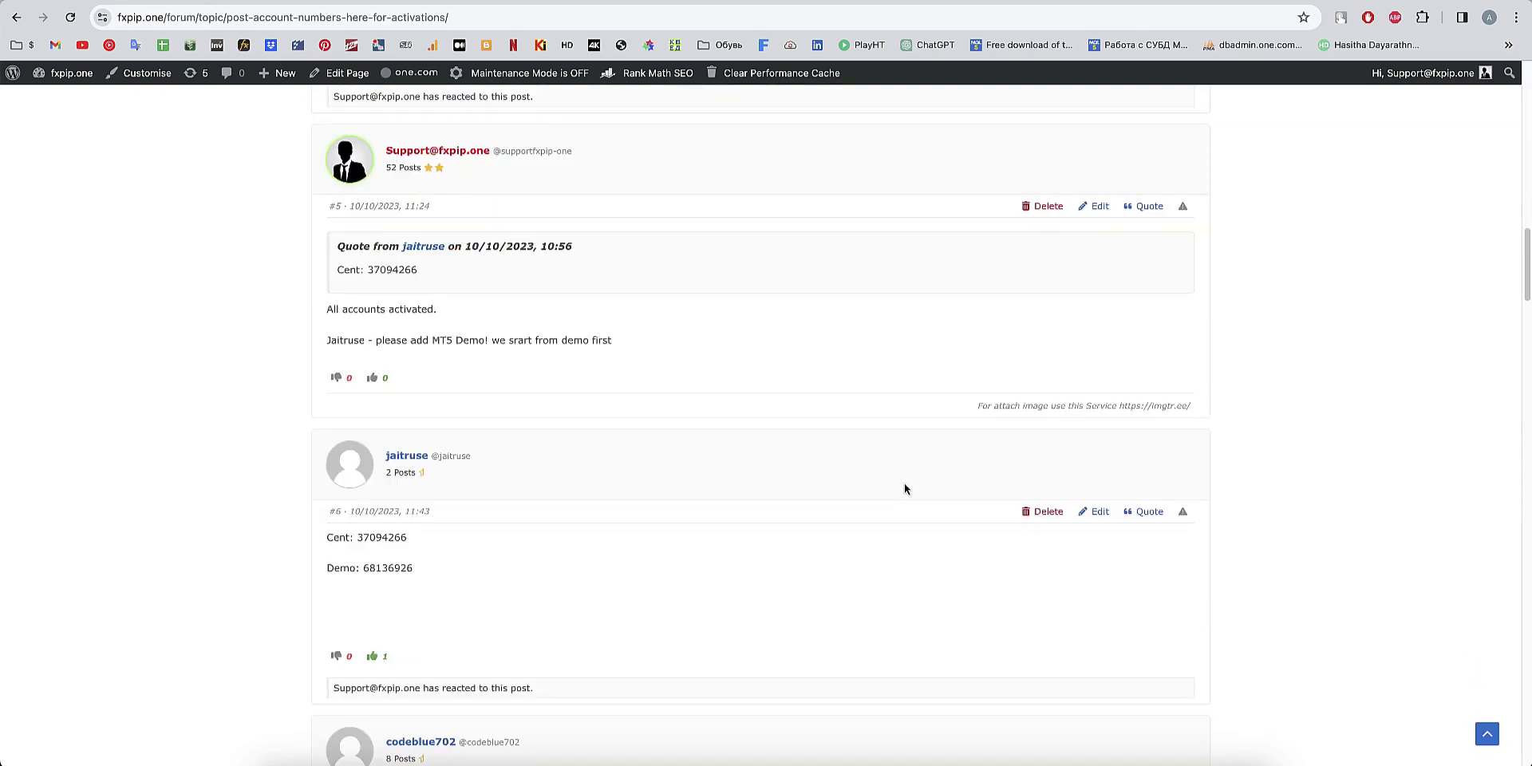
pyautogui.scroll(-10, 904, 488)
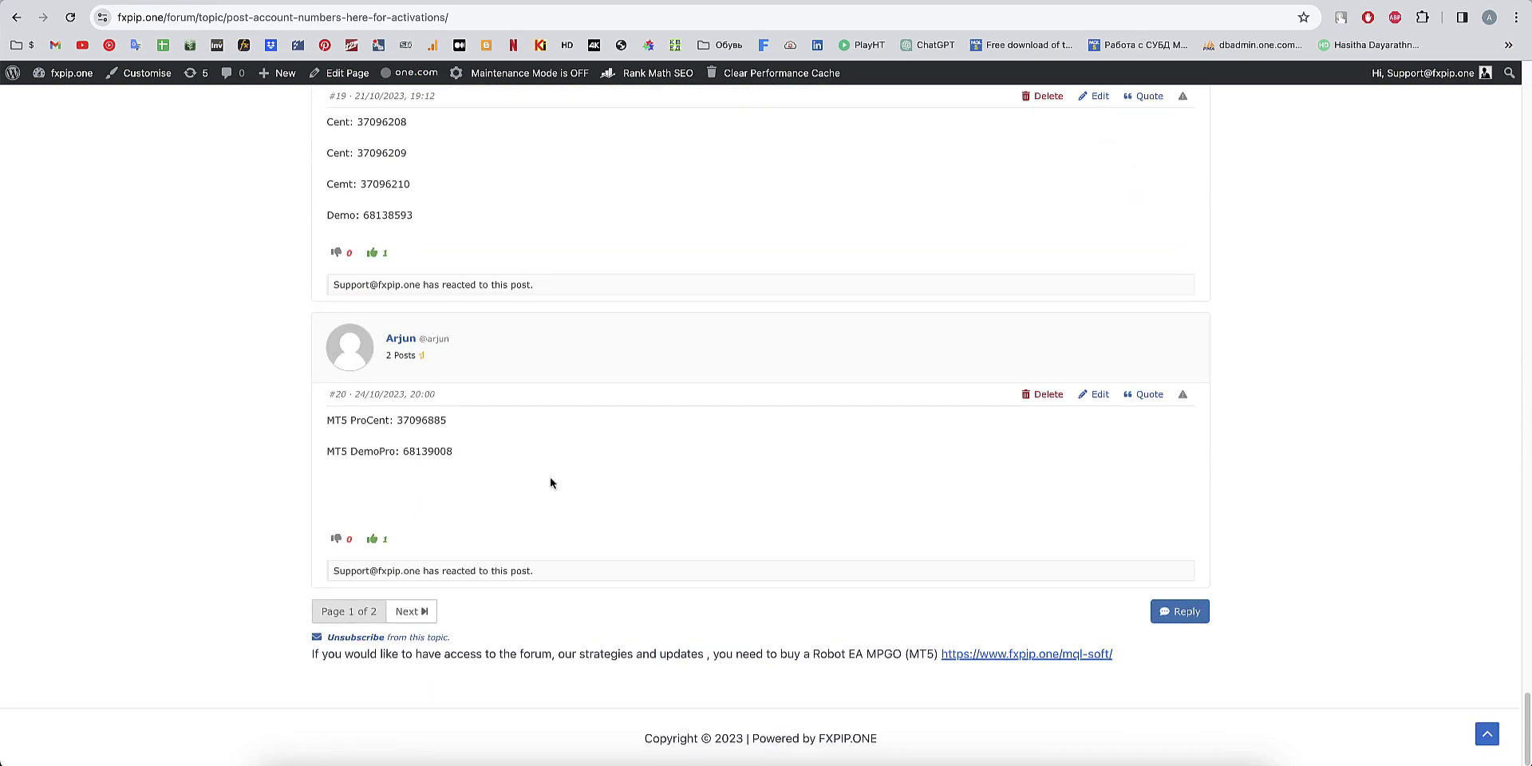
pyautogui.click(407, 611)
pyautogui.scroll(-8, 1030, 312)
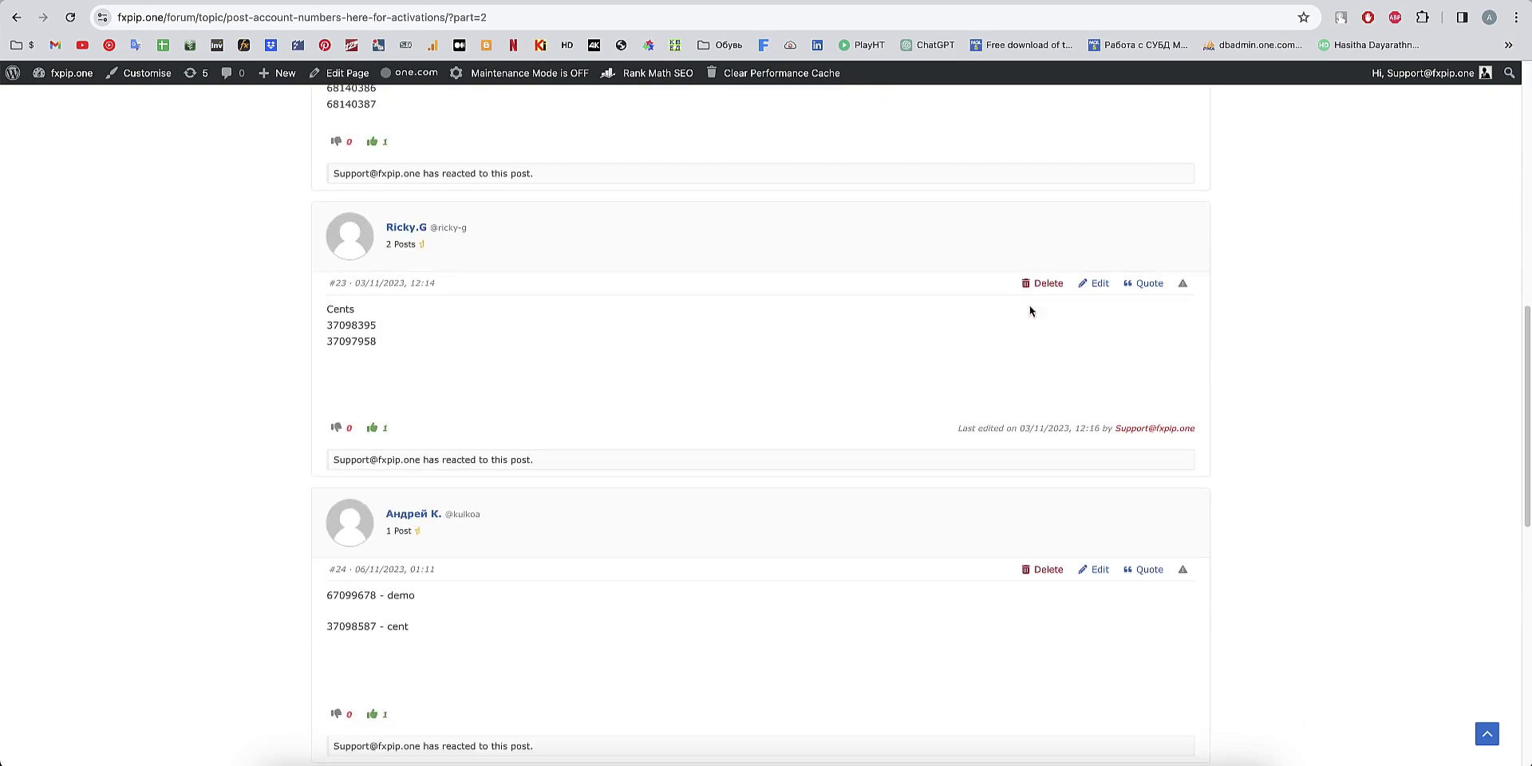
pyautogui.scroll(-6, 1030, 311)
pyautogui.scroll(20, 1029, 312)
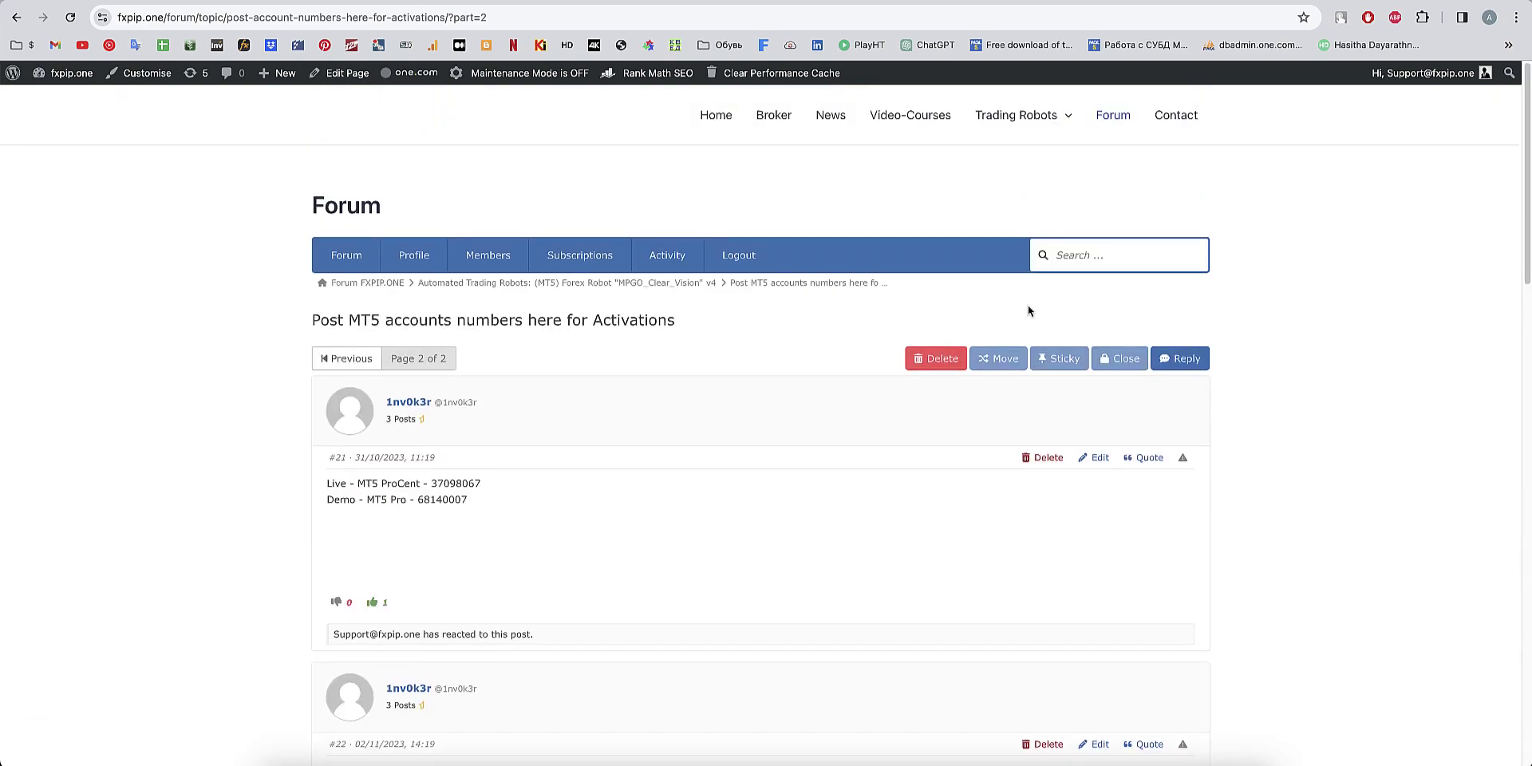
pyautogui.click(16, 17)
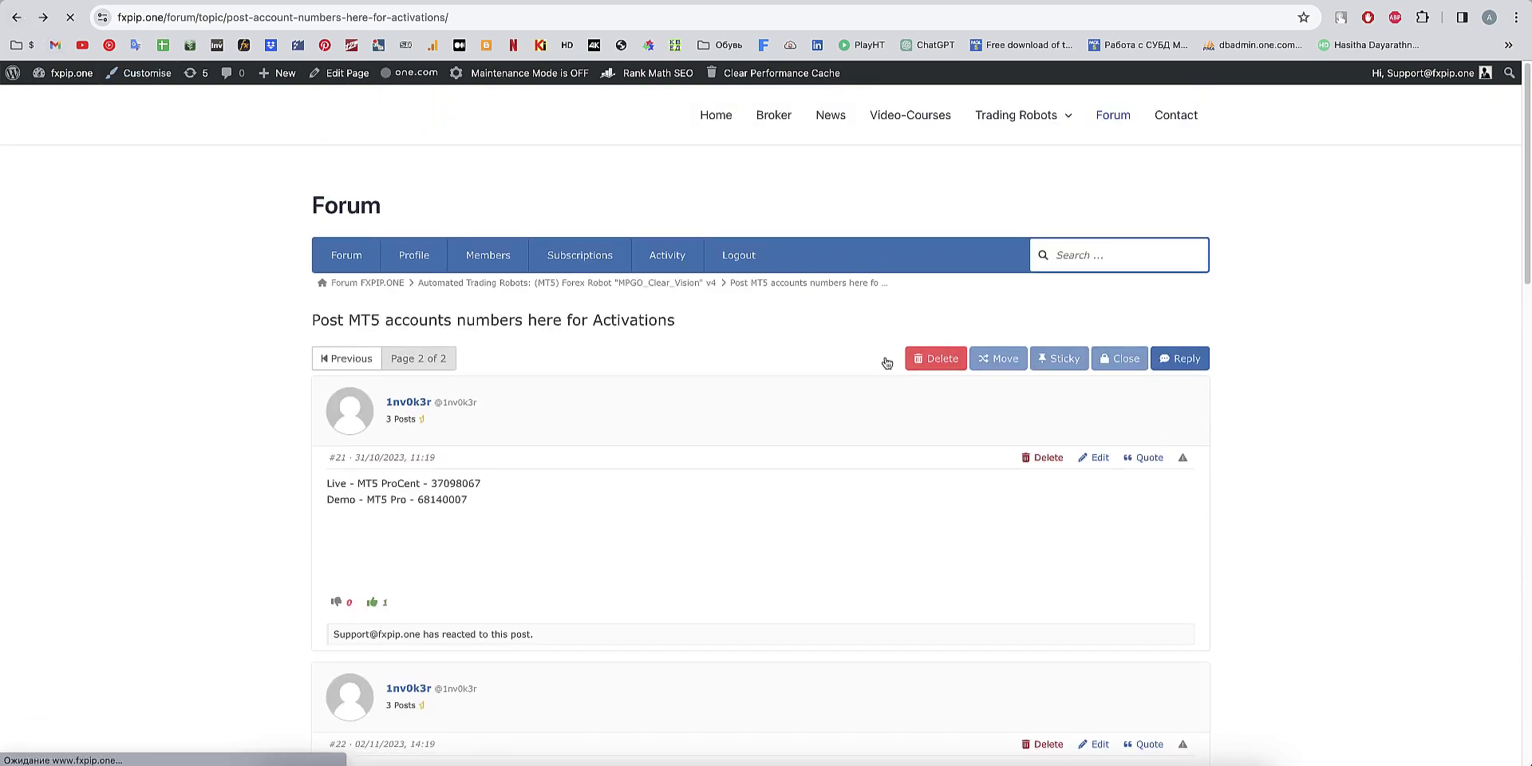
pyautogui.scroll(20, 904, 351)
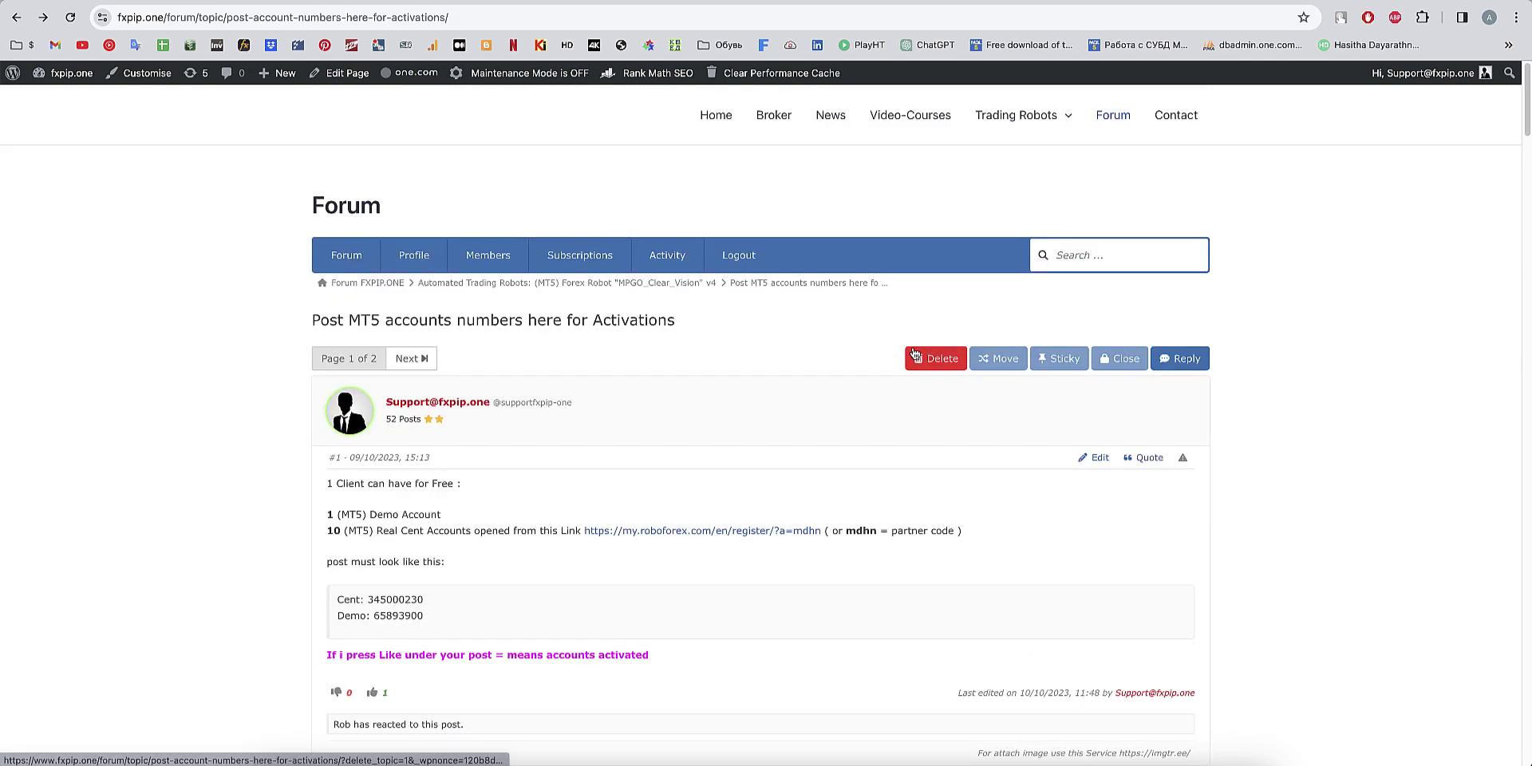
# - Open the 'Strategy Tester - How to Backtest MPGO MT5' topic in a new tab and read it
pyautogui.click(1112, 115)
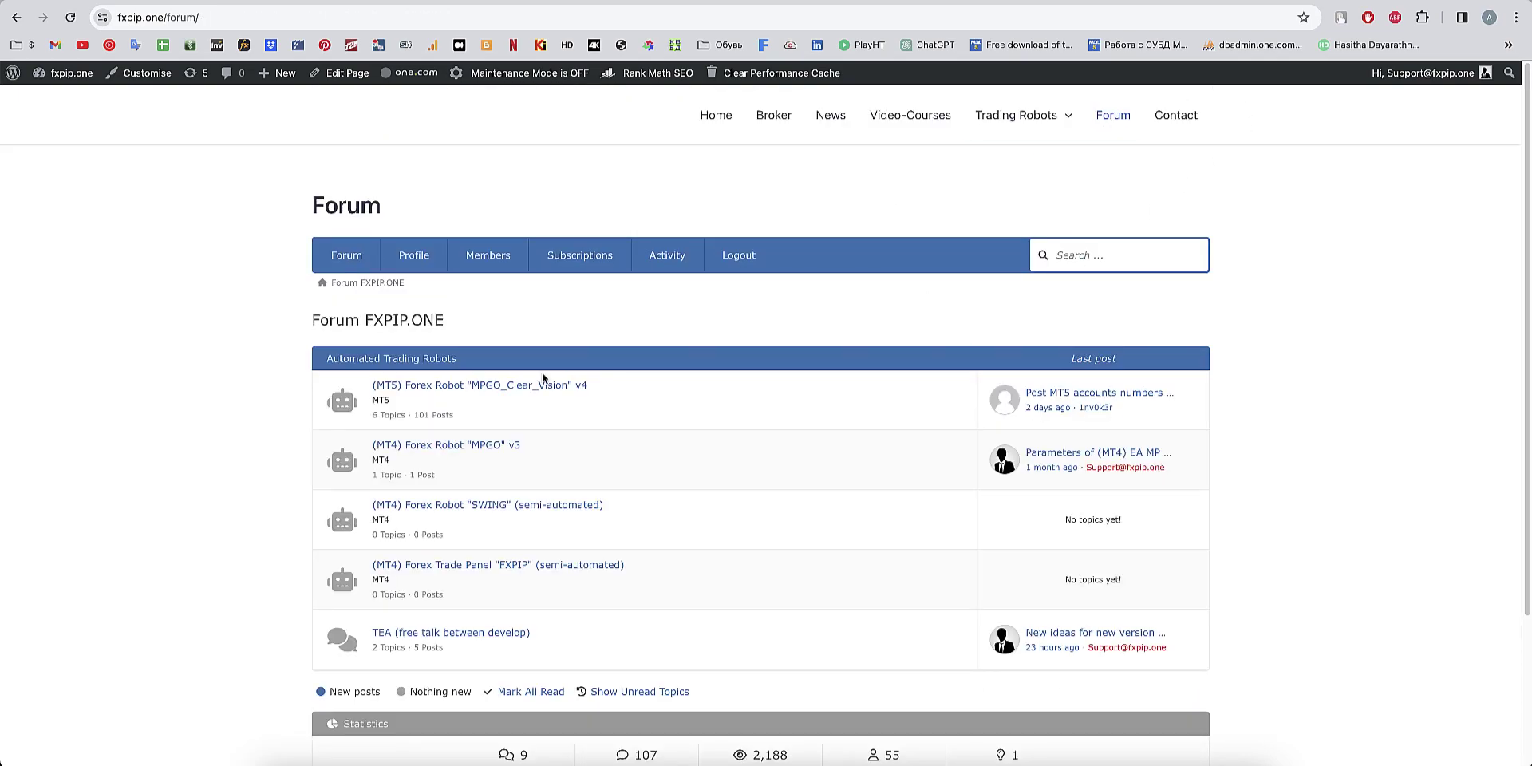
pyautogui.click(491, 386)
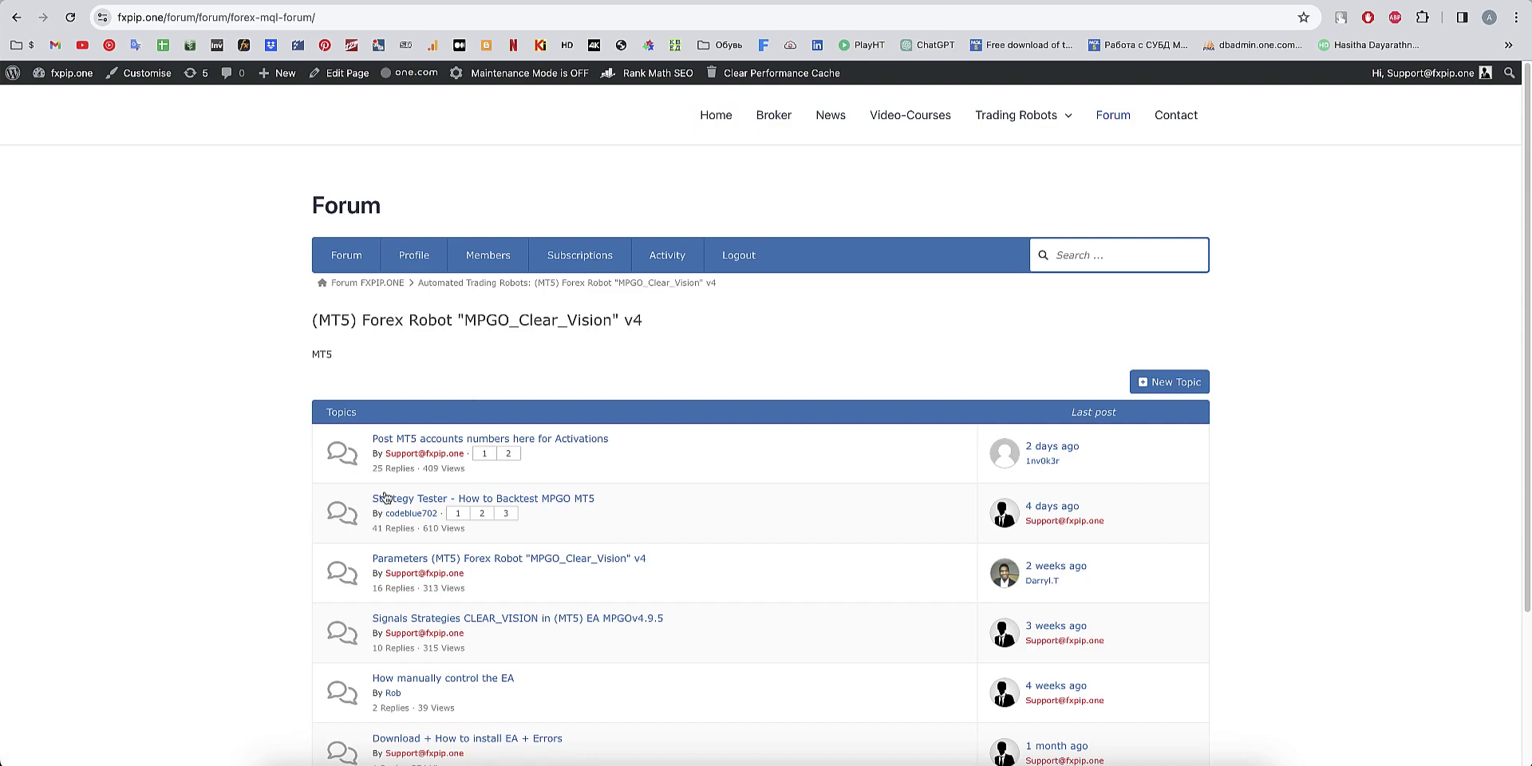
pyautogui.tripleClick(514, 495)
pyautogui.rightClick(528, 497)
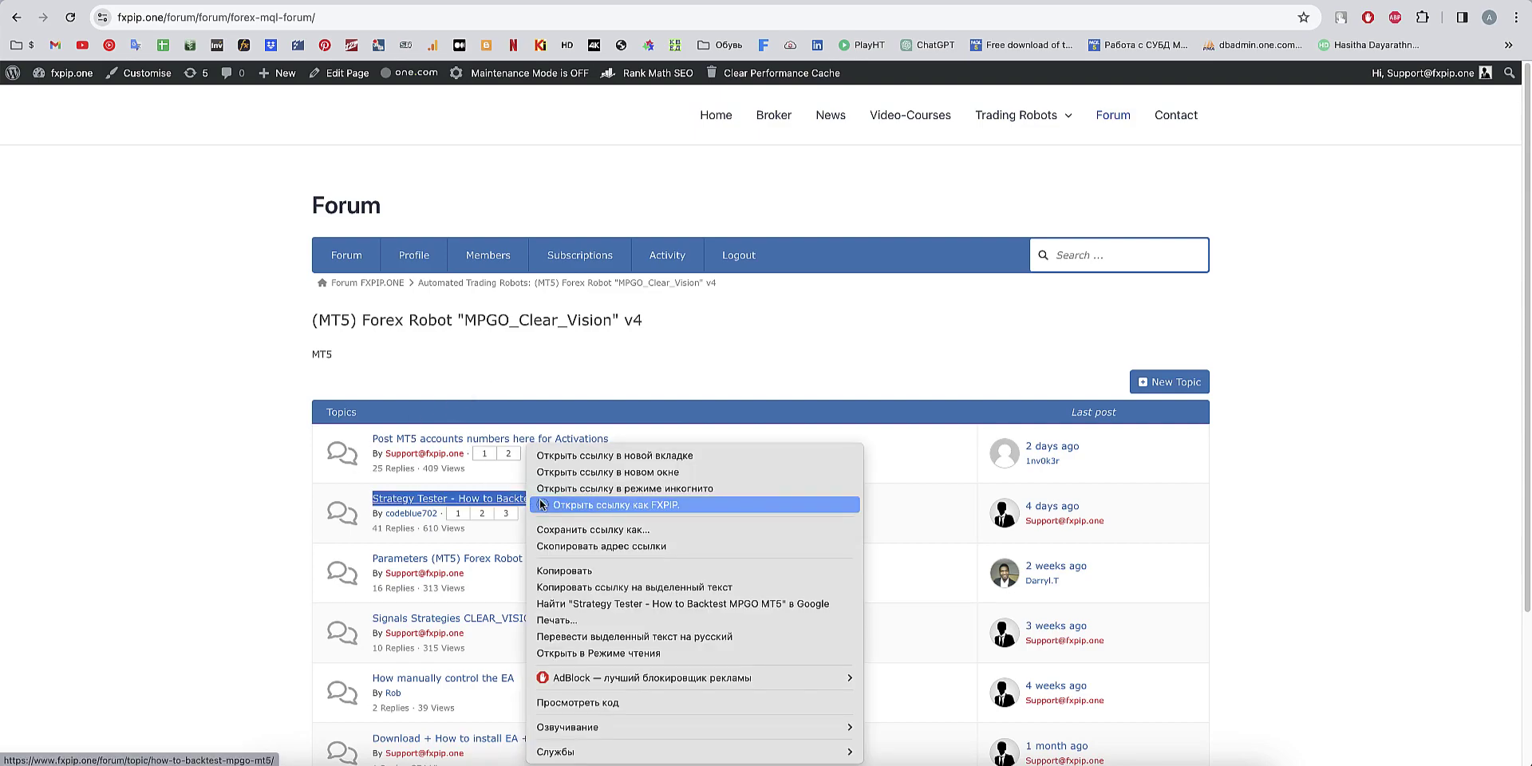
pyautogui.click(556, 456)
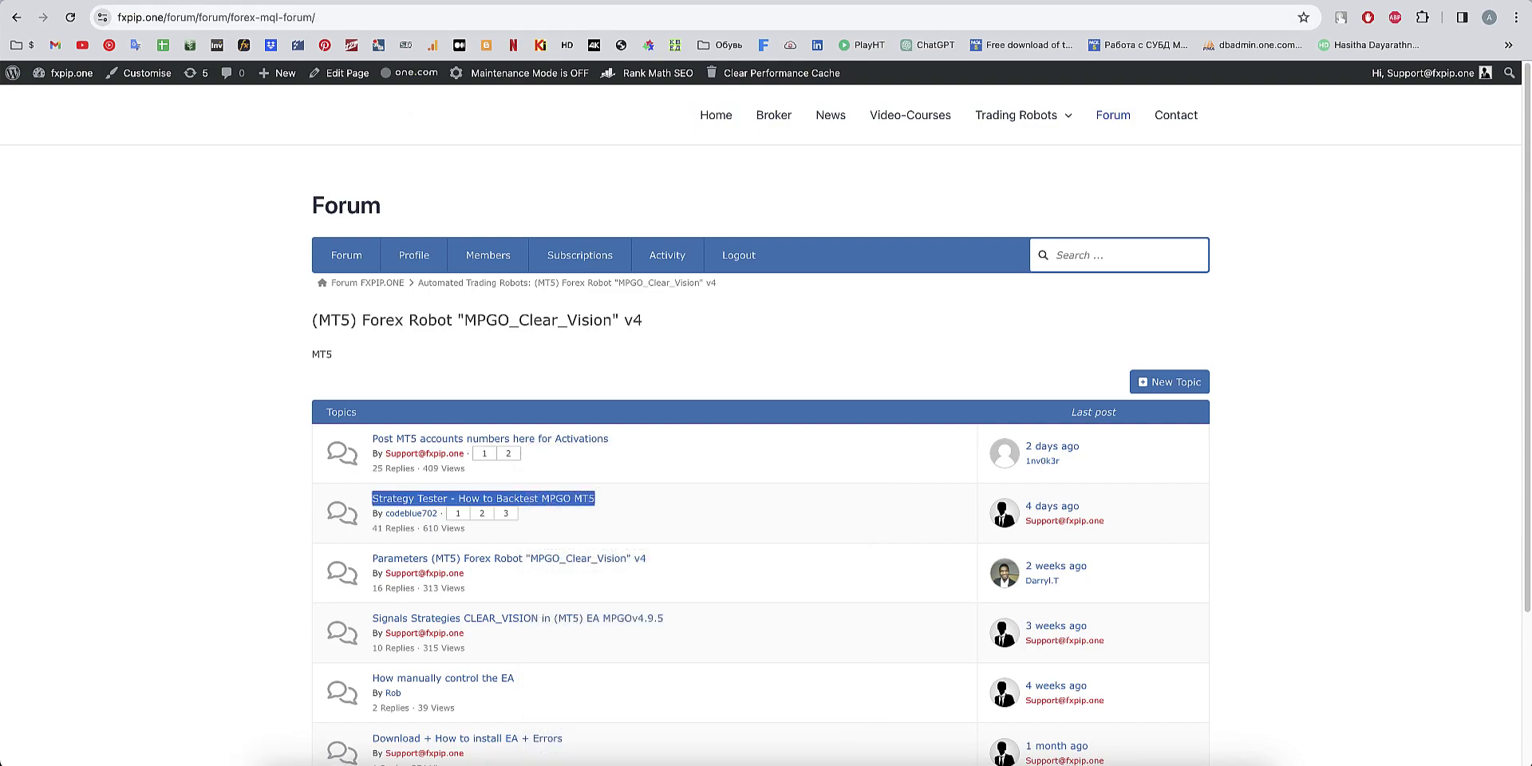
pyautogui.hotkey('ctrl', 'Tab')
pyautogui.scroll(-20, 1235, 460)
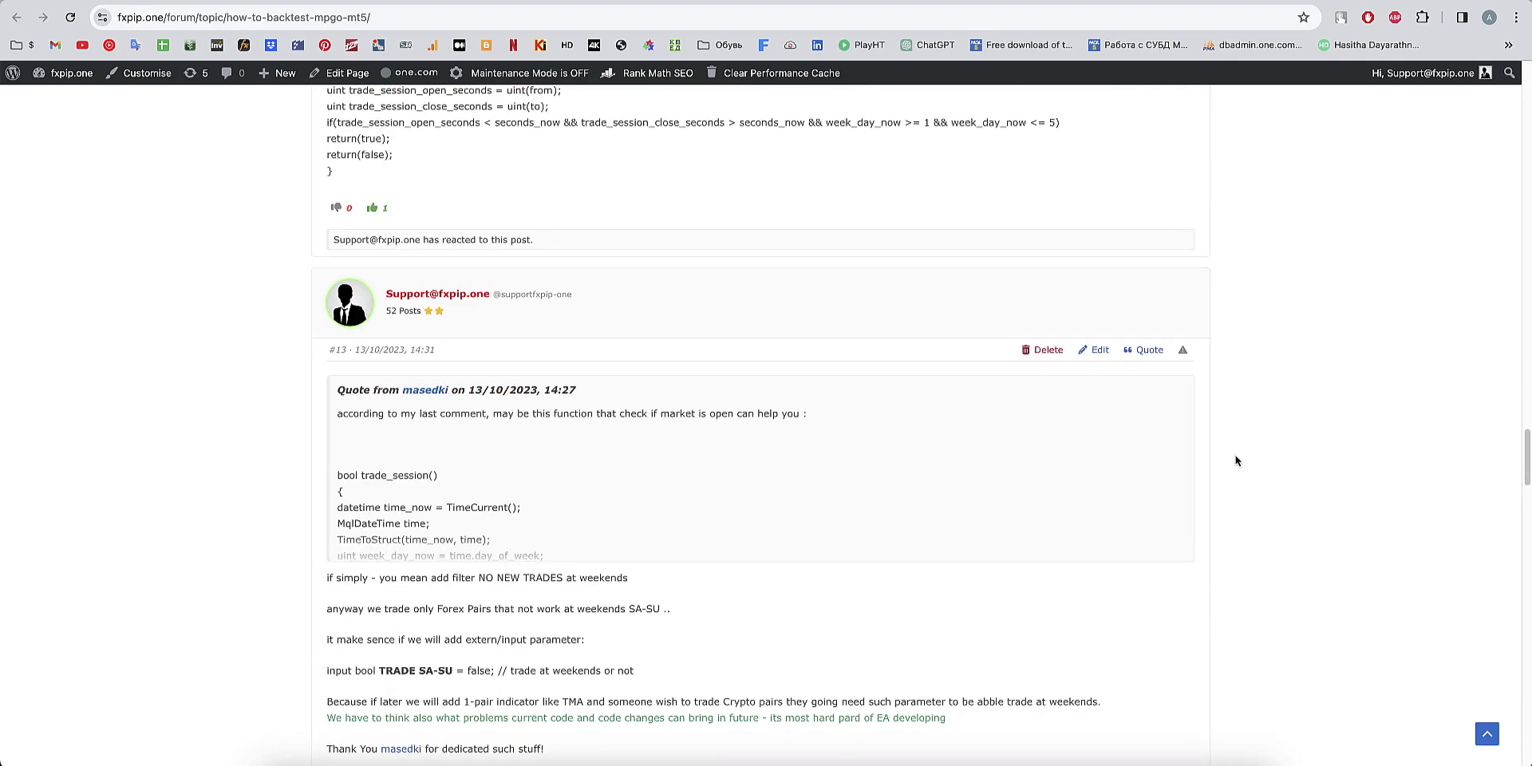
pyautogui.scroll(-15, 1235, 460)
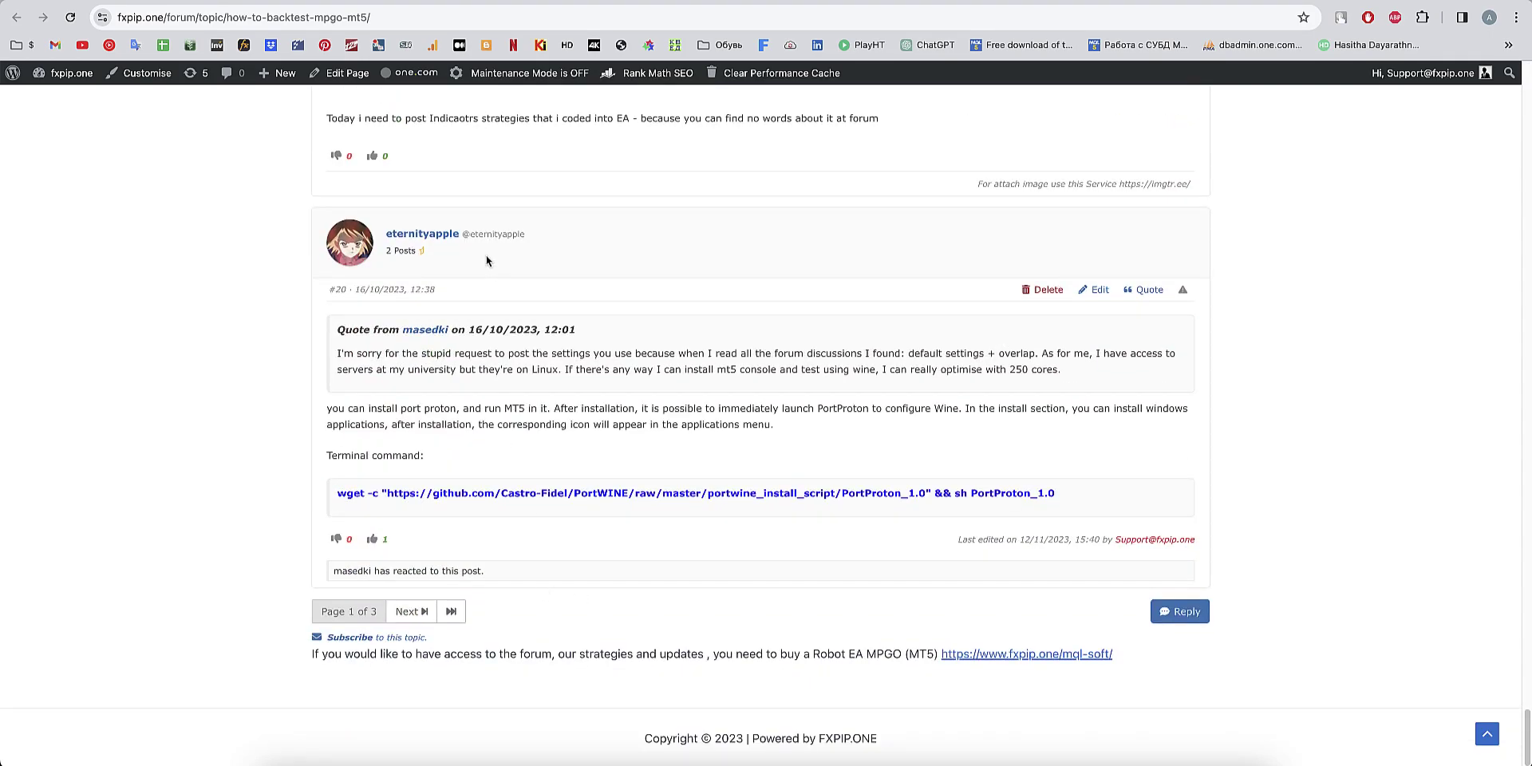
pyautogui.scroll(5, 486, 261)
pyautogui.scroll(-5, 524, 400)
# - Read page 2 of the backtest topic, then close it to return to the topic list
pyautogui.click(407, 611)
pyautogui.scroll(-10, 1228, 506)
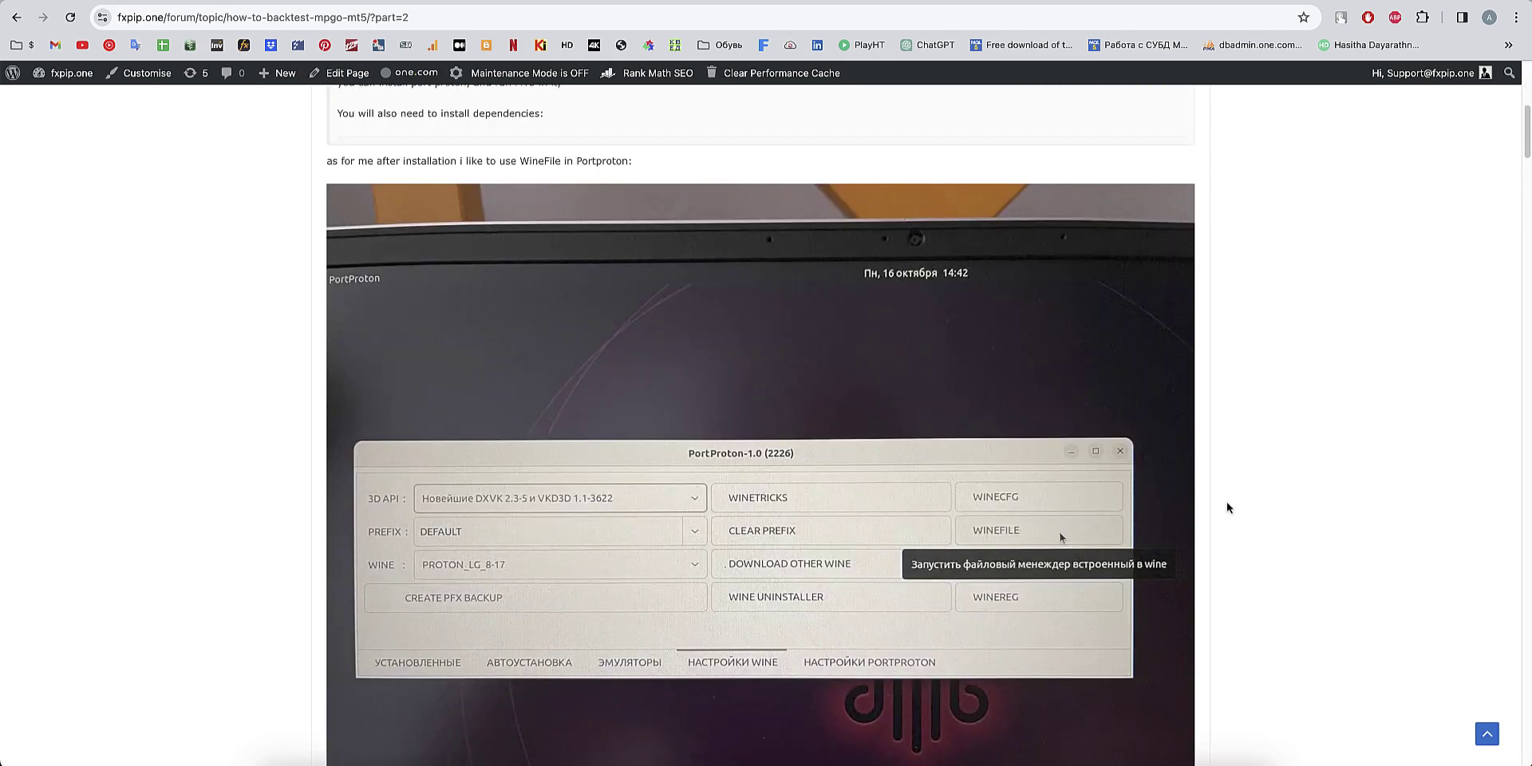
pyautogui.scroll(-20, 1228, 504)
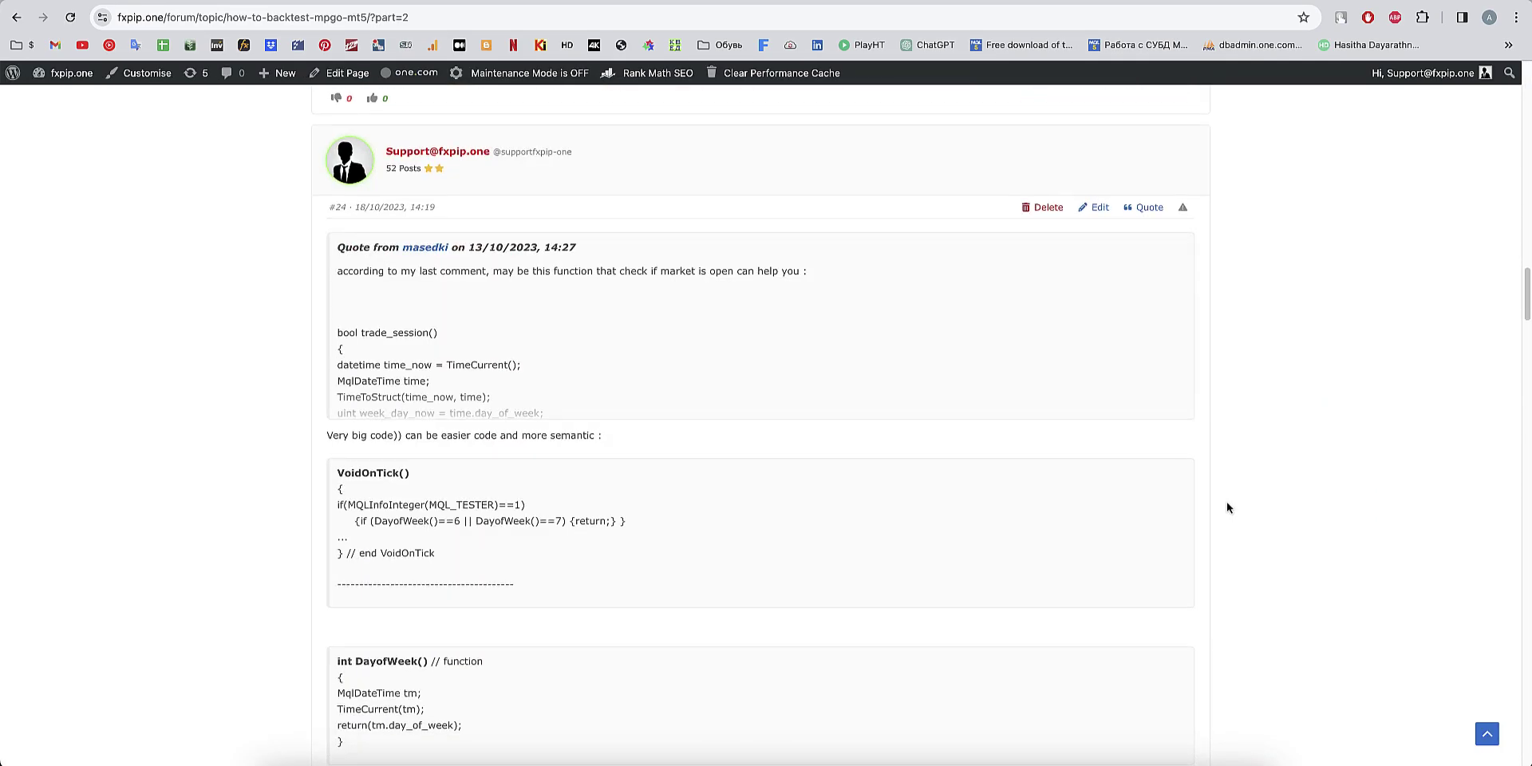
pyautogui.scroll(-20, 1227, 507)
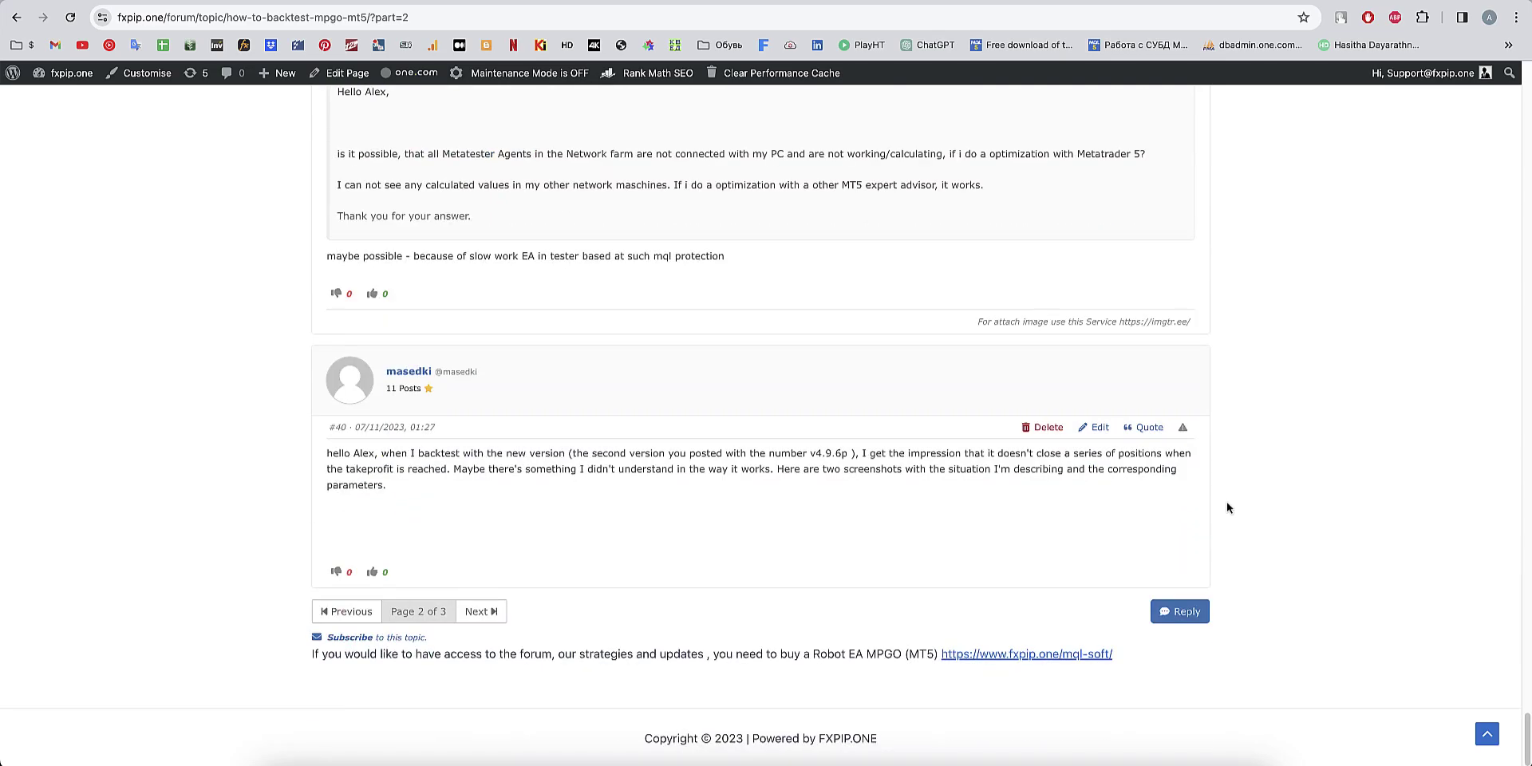
pyautogui.scroll(20, 1227, 505)
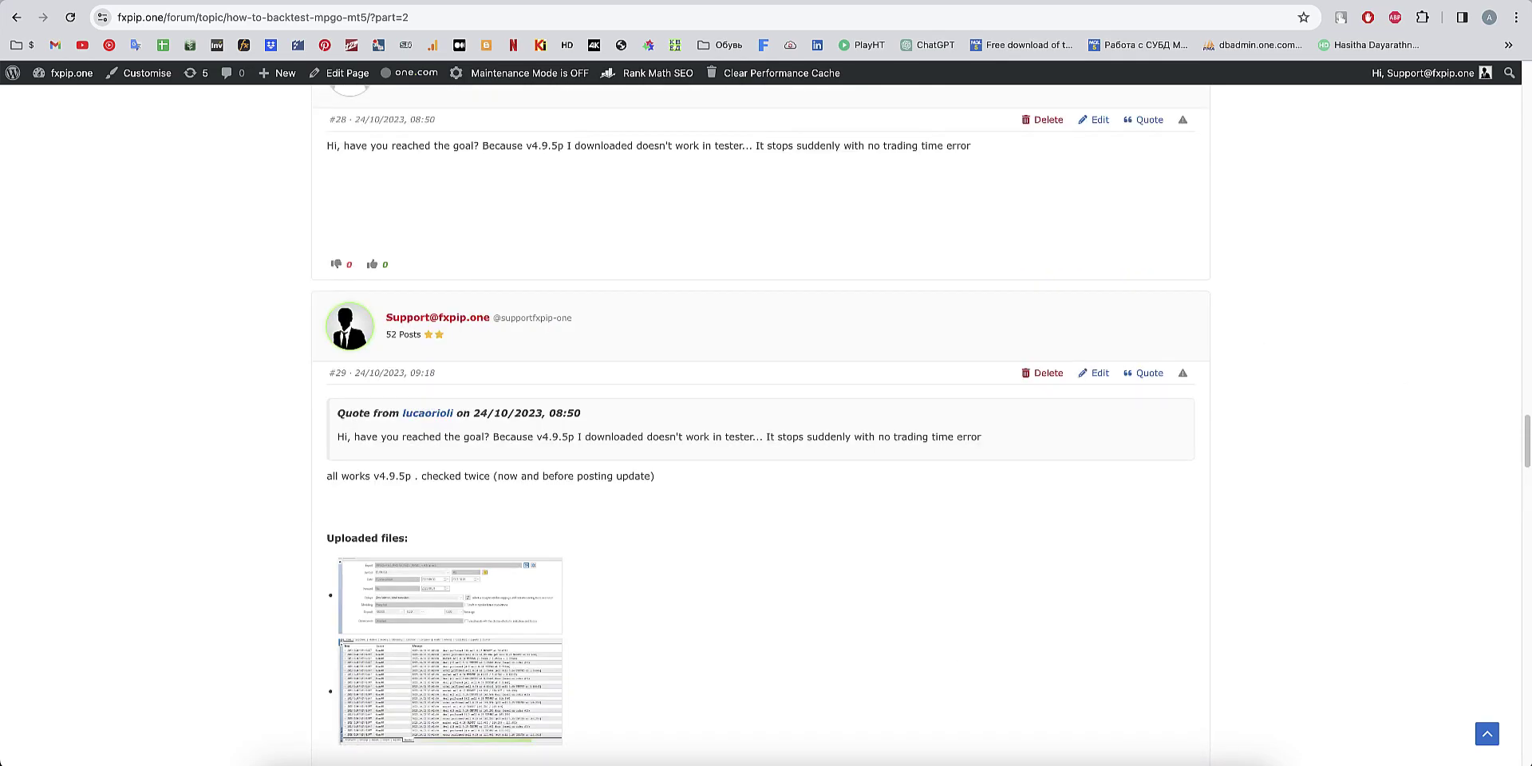
pyautogui.moveTo(1526, 443); pyautogui.dragTo(1526, 91)
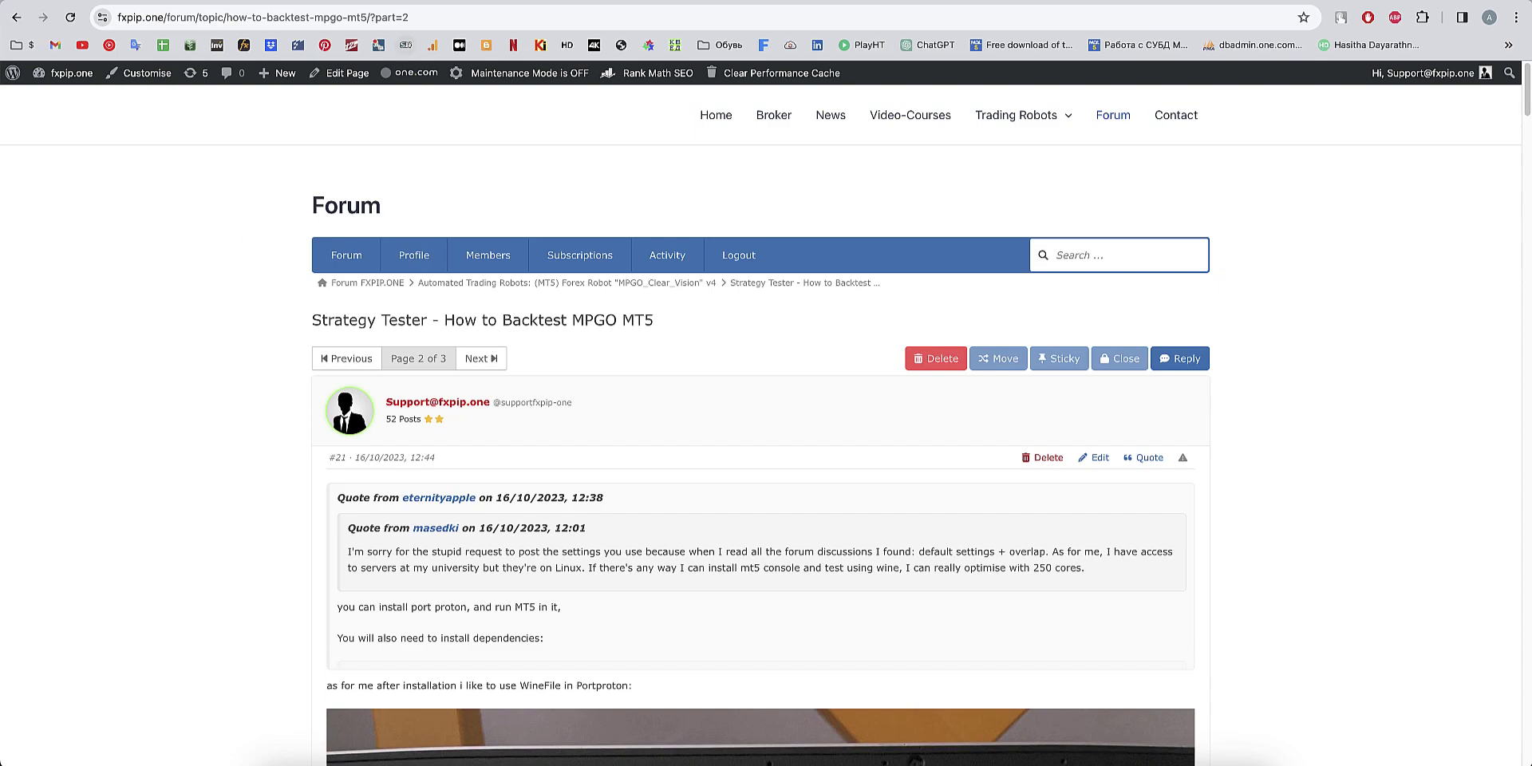
pyautogui.press('super+bracketleft')
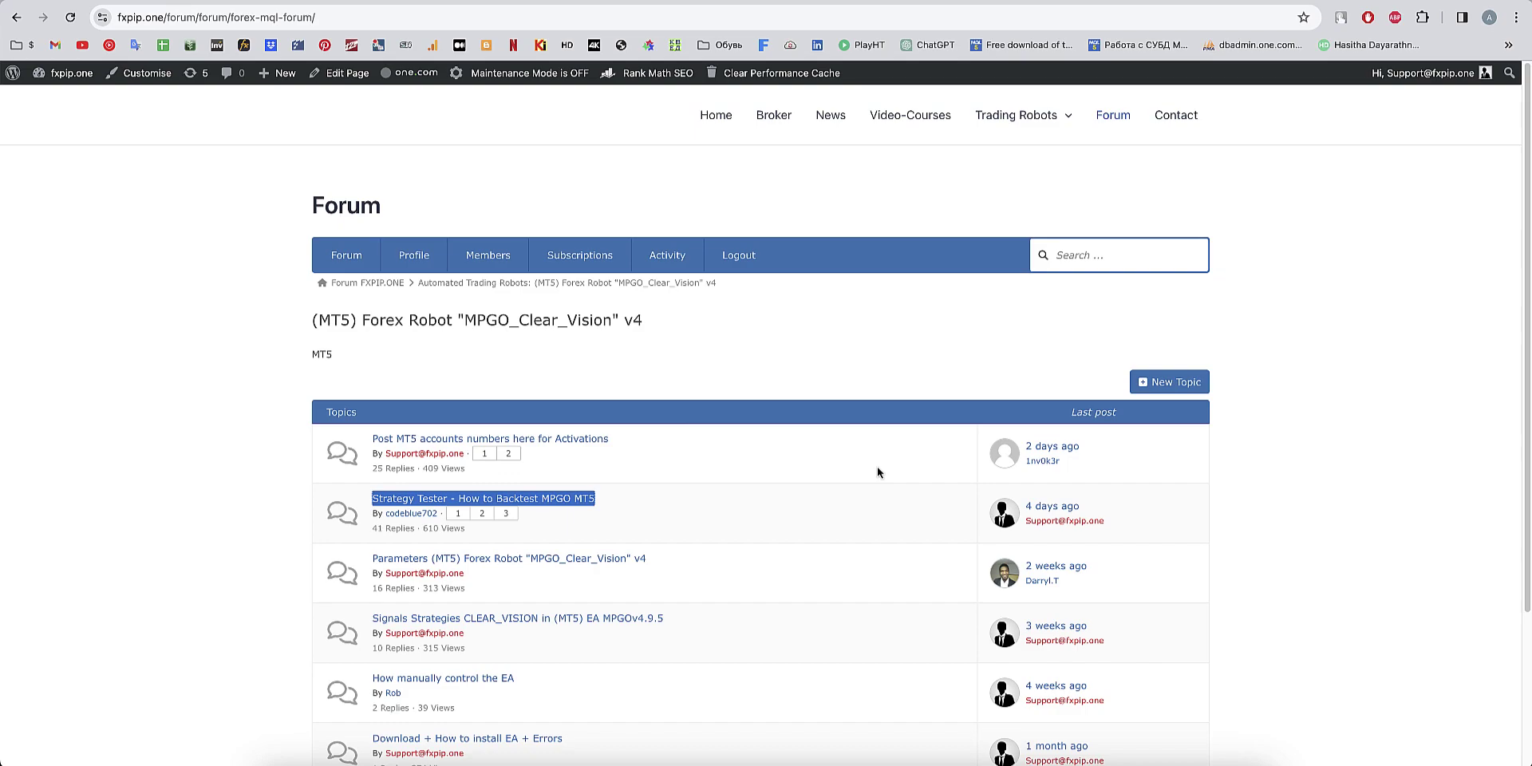
# - Skim the Parameters topic in a new tab, then go back to the topic list
pyautogui.rightClick(637, 559)
pyautogui.click(713, 460)
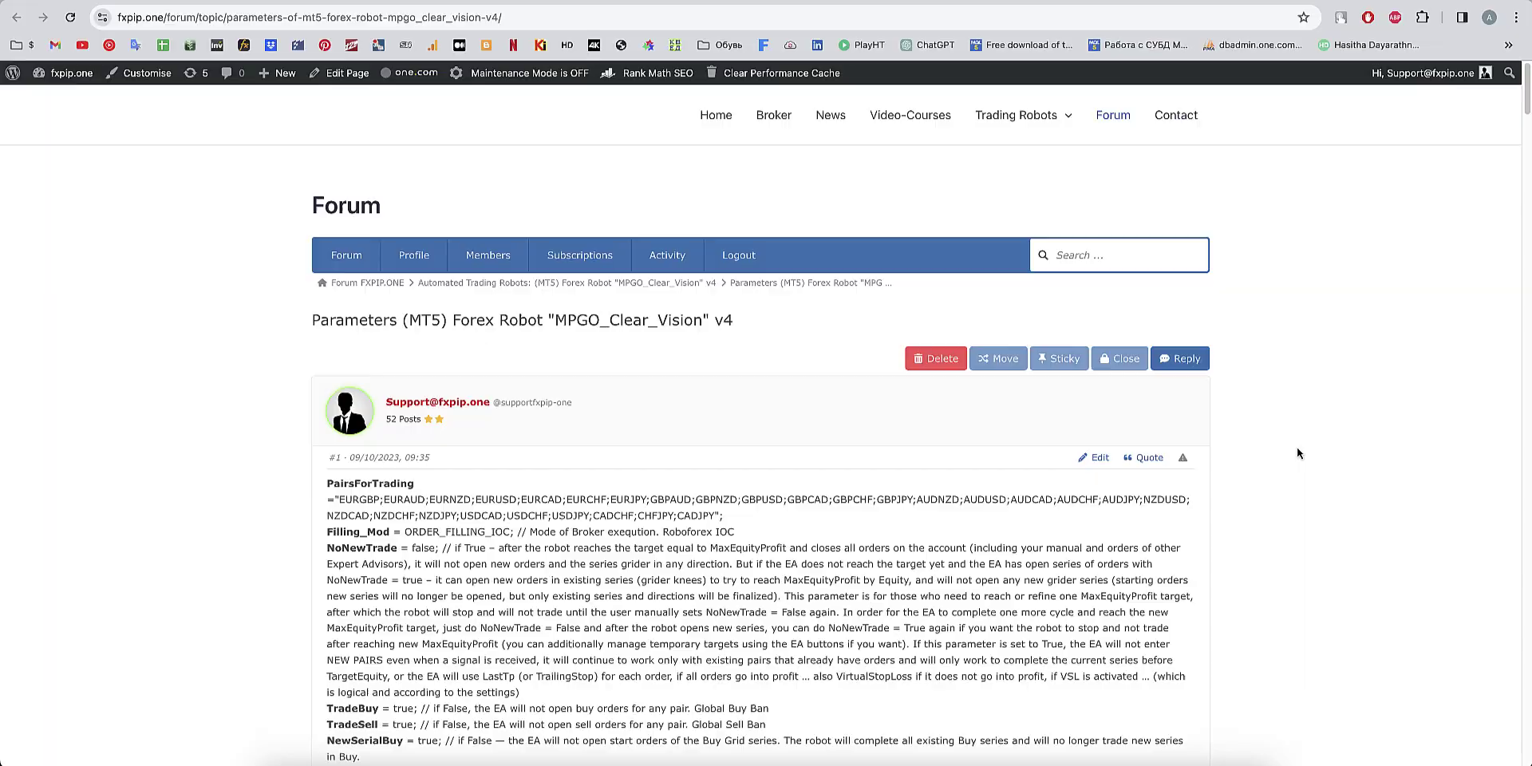
pyautogui.scroll(-20, 1297, 453)
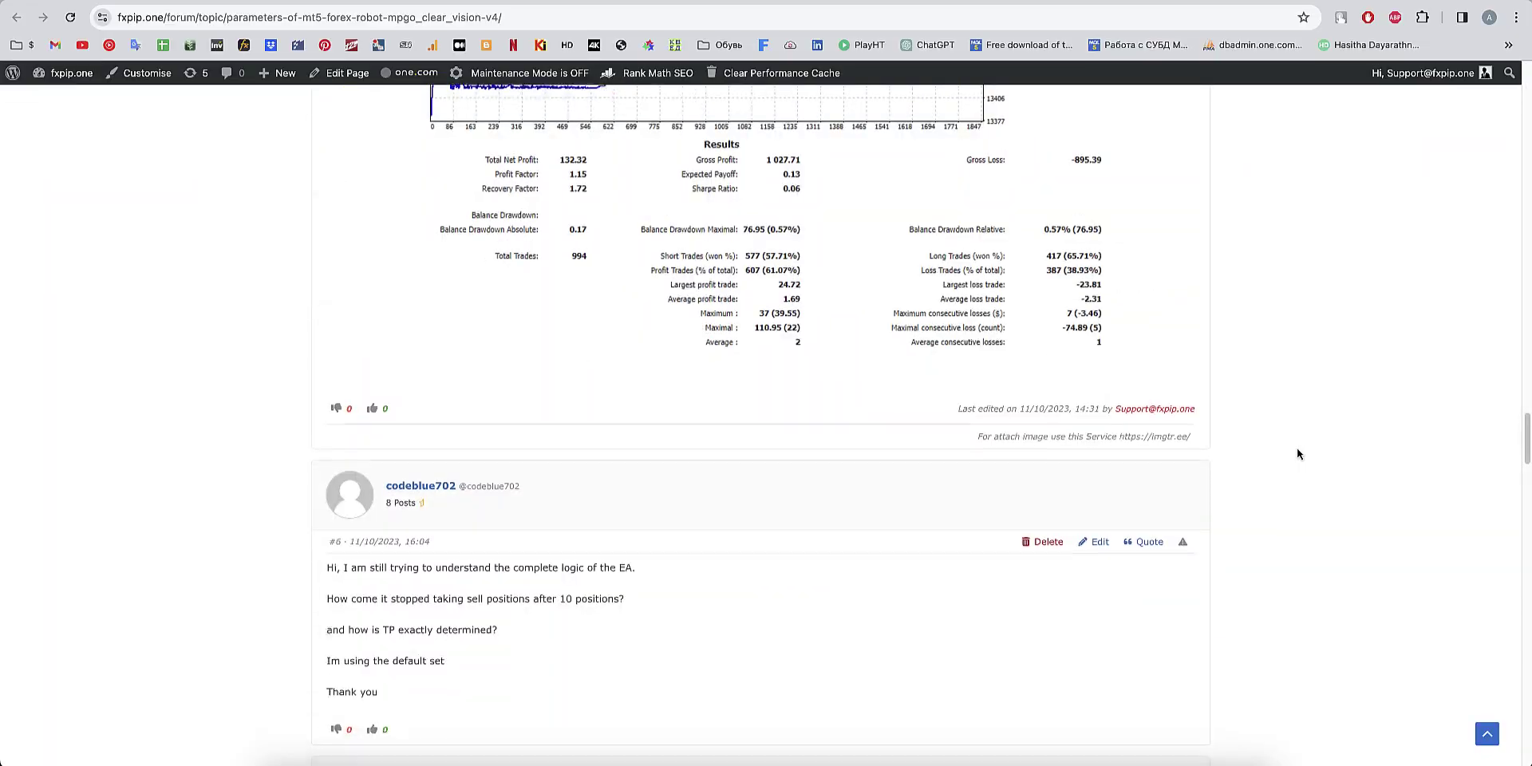
pyautogui.scroll(-20, 1297, 453)
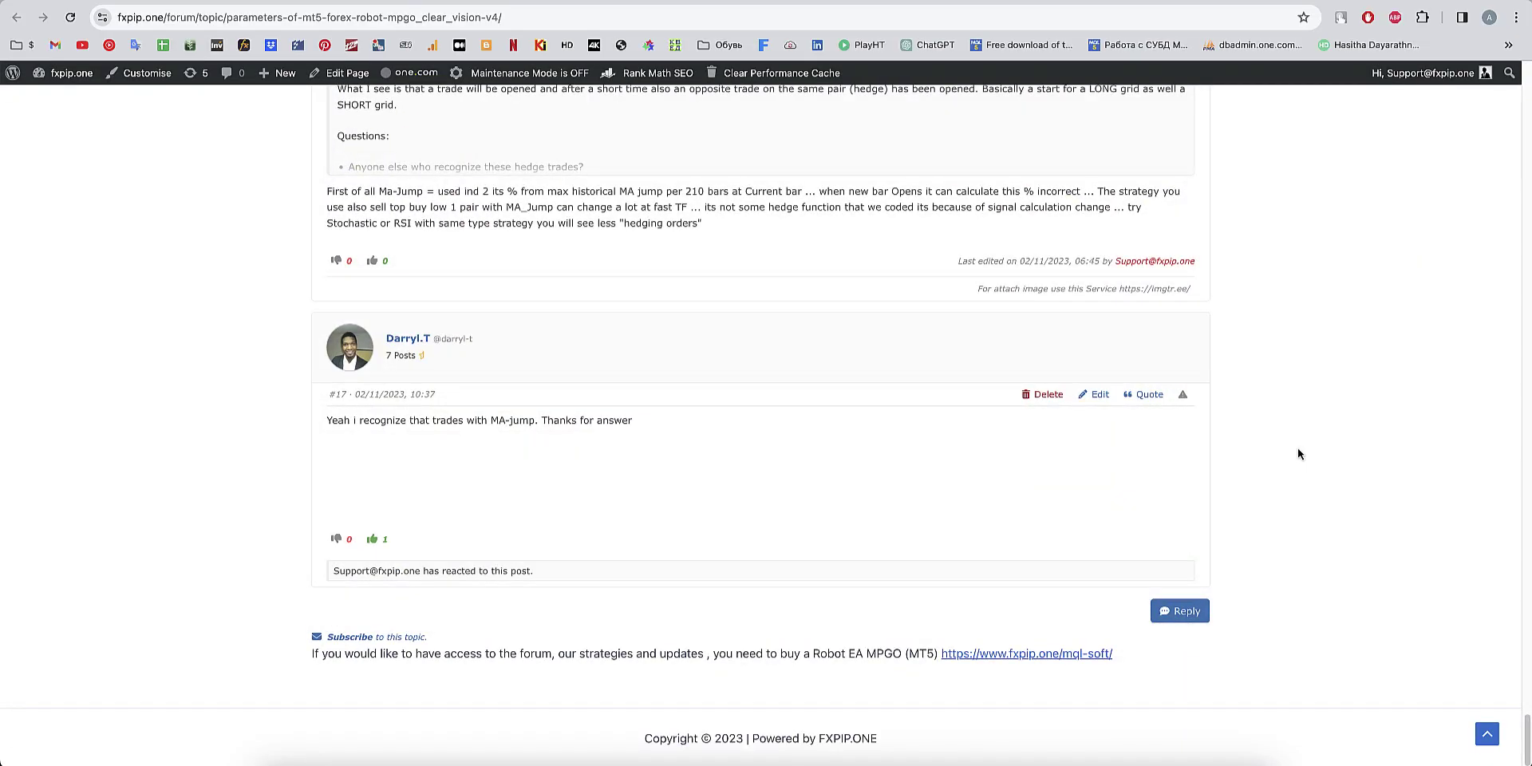
pyautogui.scroll(20, 1297, 453)
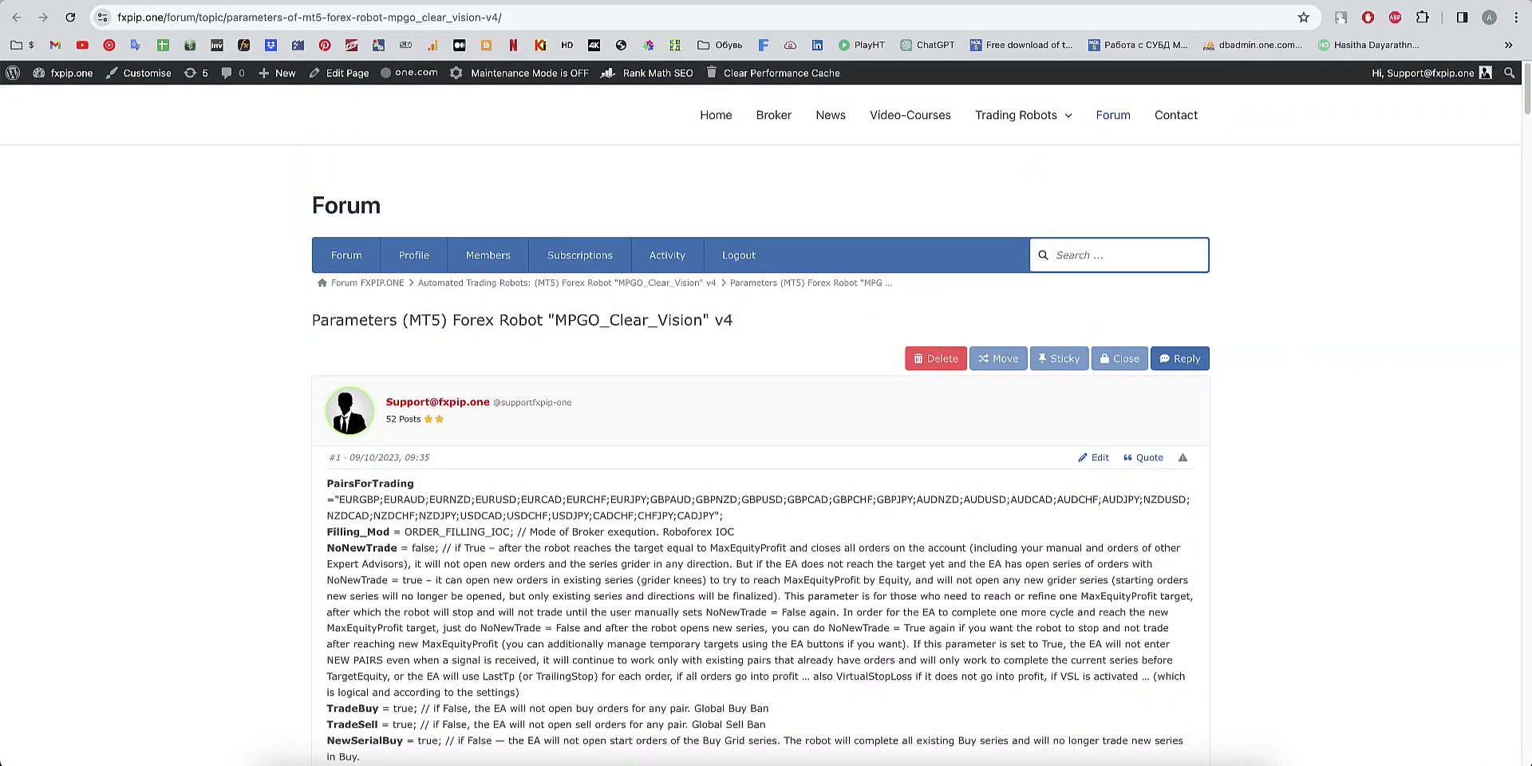
pyautogui.press('super+bracketleft')
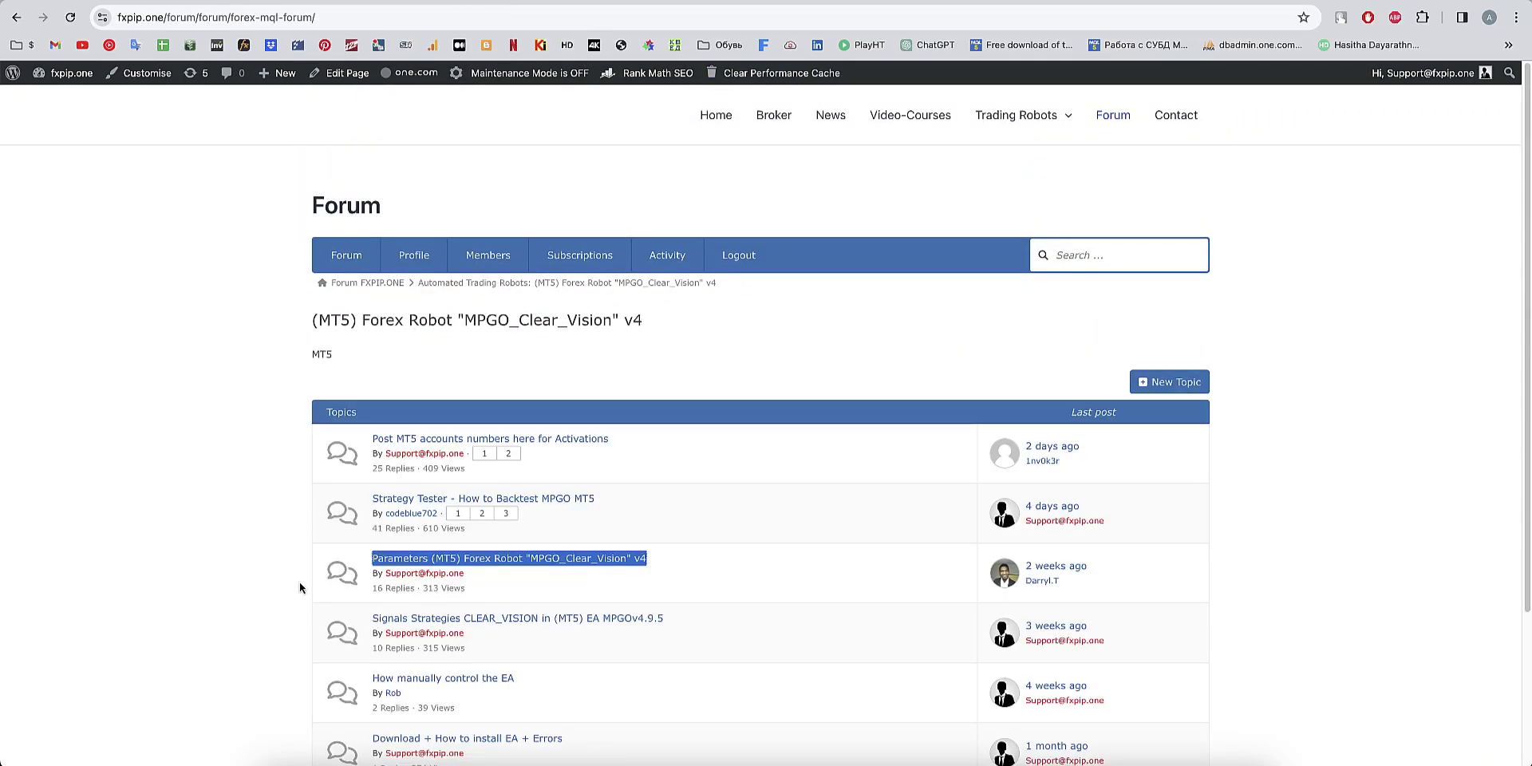
# - Open the Signals Strategies CLEAR_VISION topic in a new tab and read through Strategy #13
pyautogui.rightClick(532, 496)
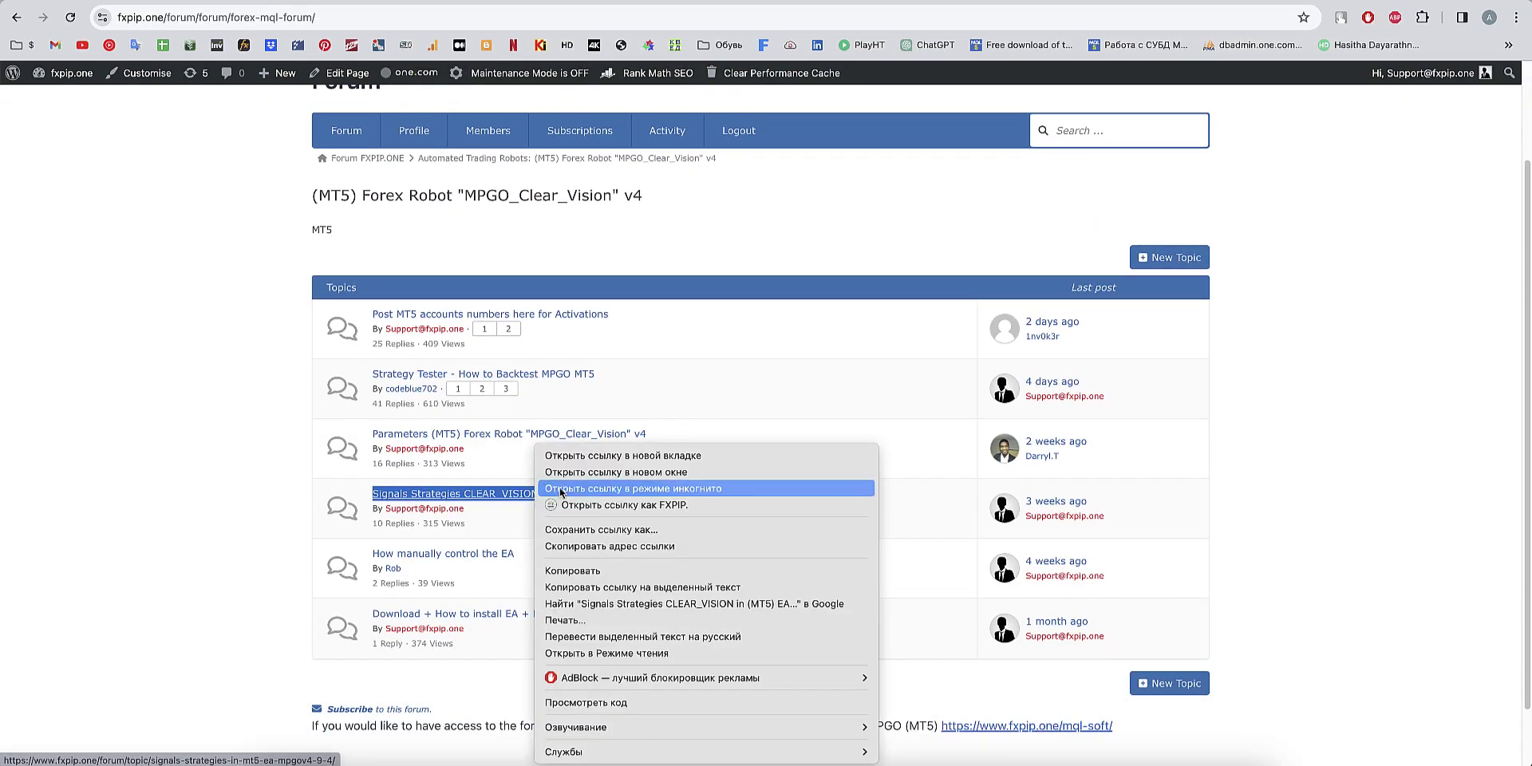
pyautogui.click(571, 456)
pyautogui.hotkey('ctrl', 'Tab')
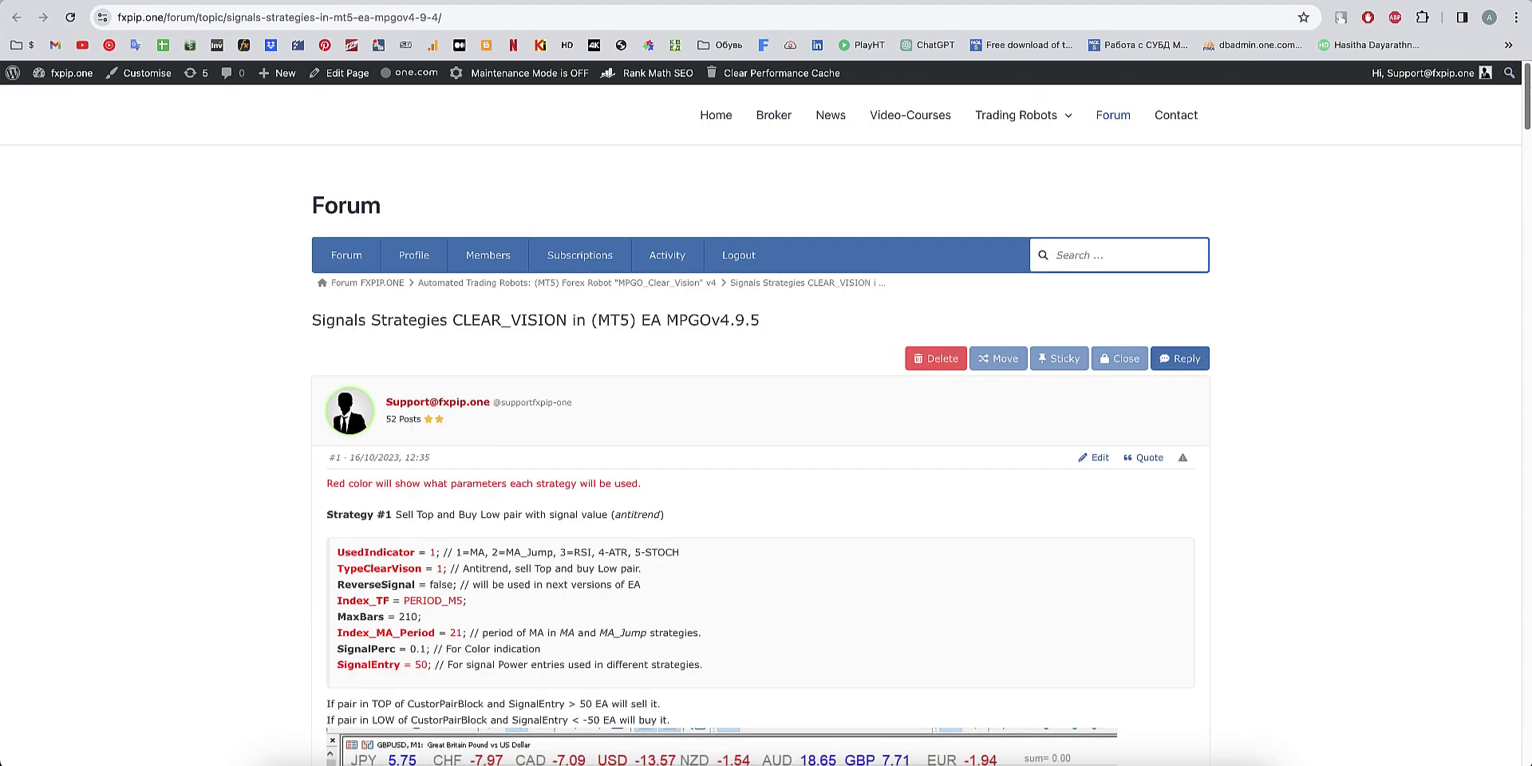
pyautogui.moveTo(1527, 93)
pyautogui.mouseDown()
pyautogui.moveTo(1528, 738)
pyautogui.moveTo(1517, 80)
pyautogui.mouseUp()
pyautogui.hotkey('alt', 'Left')
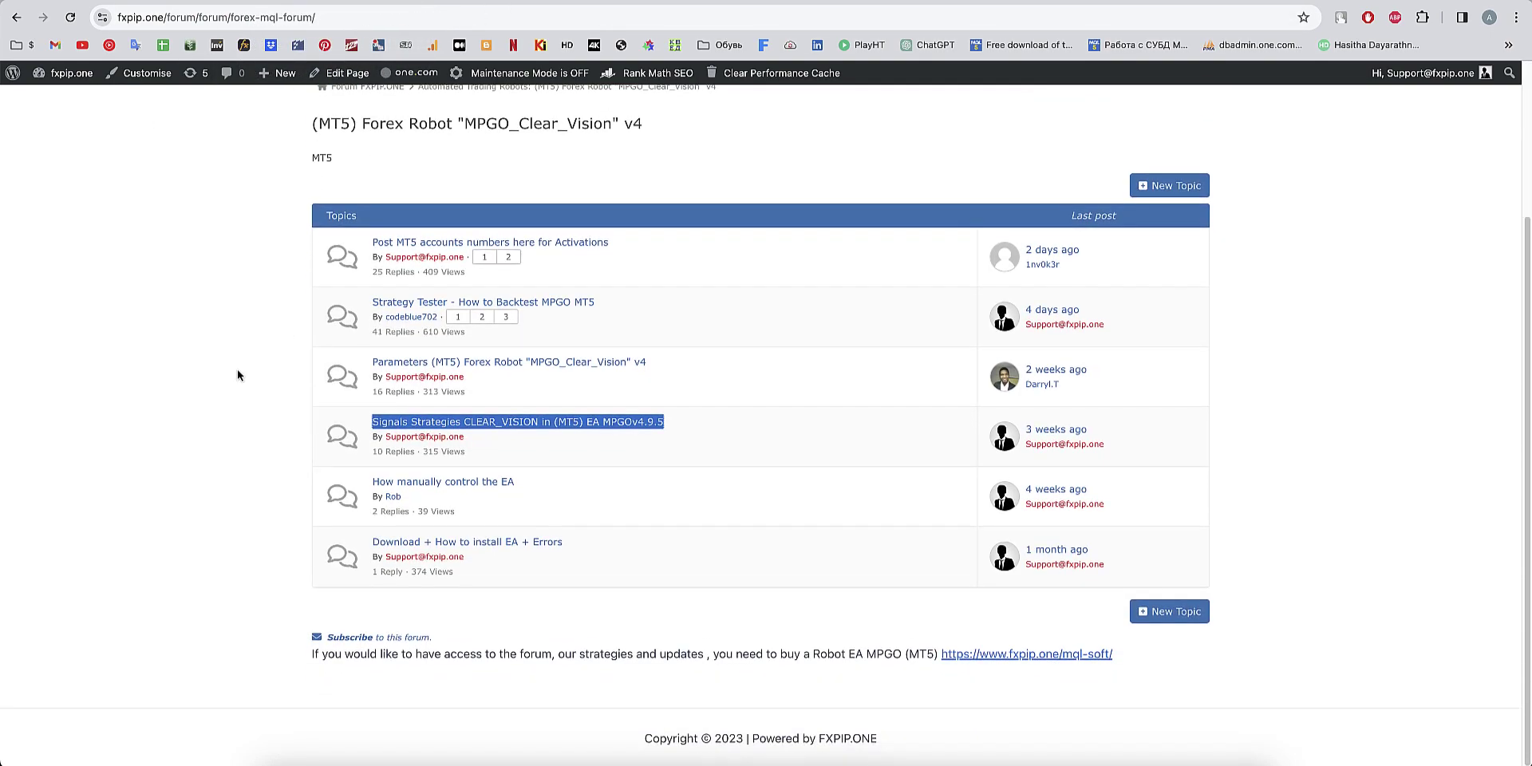
# - Glance through the 'How manually control the EA' topic, then return to the topic list
pyautogui.rightClick(452, 479)
pyautogui.click(514, 458)
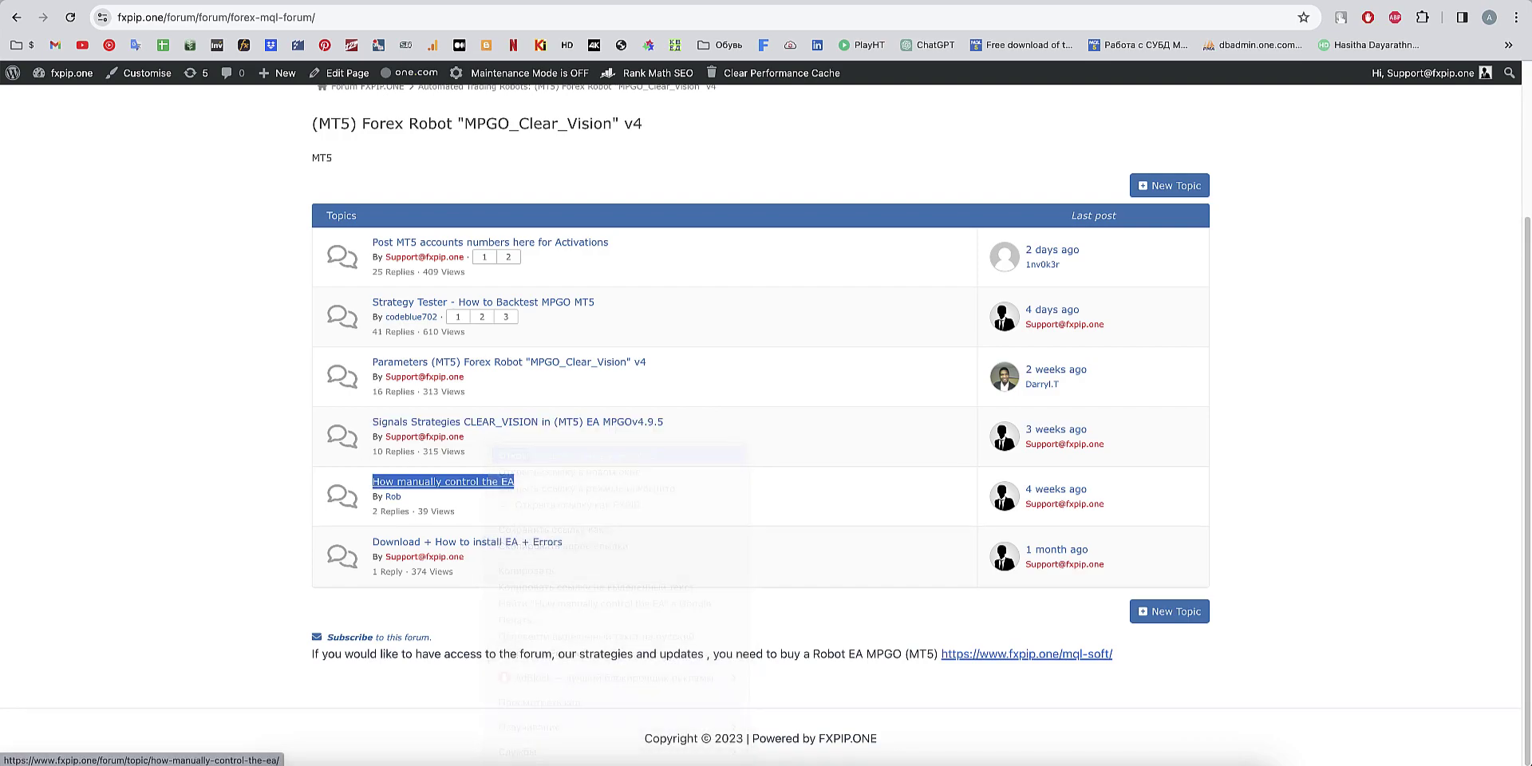
pyautogui.scroll(-10, 766, 423)
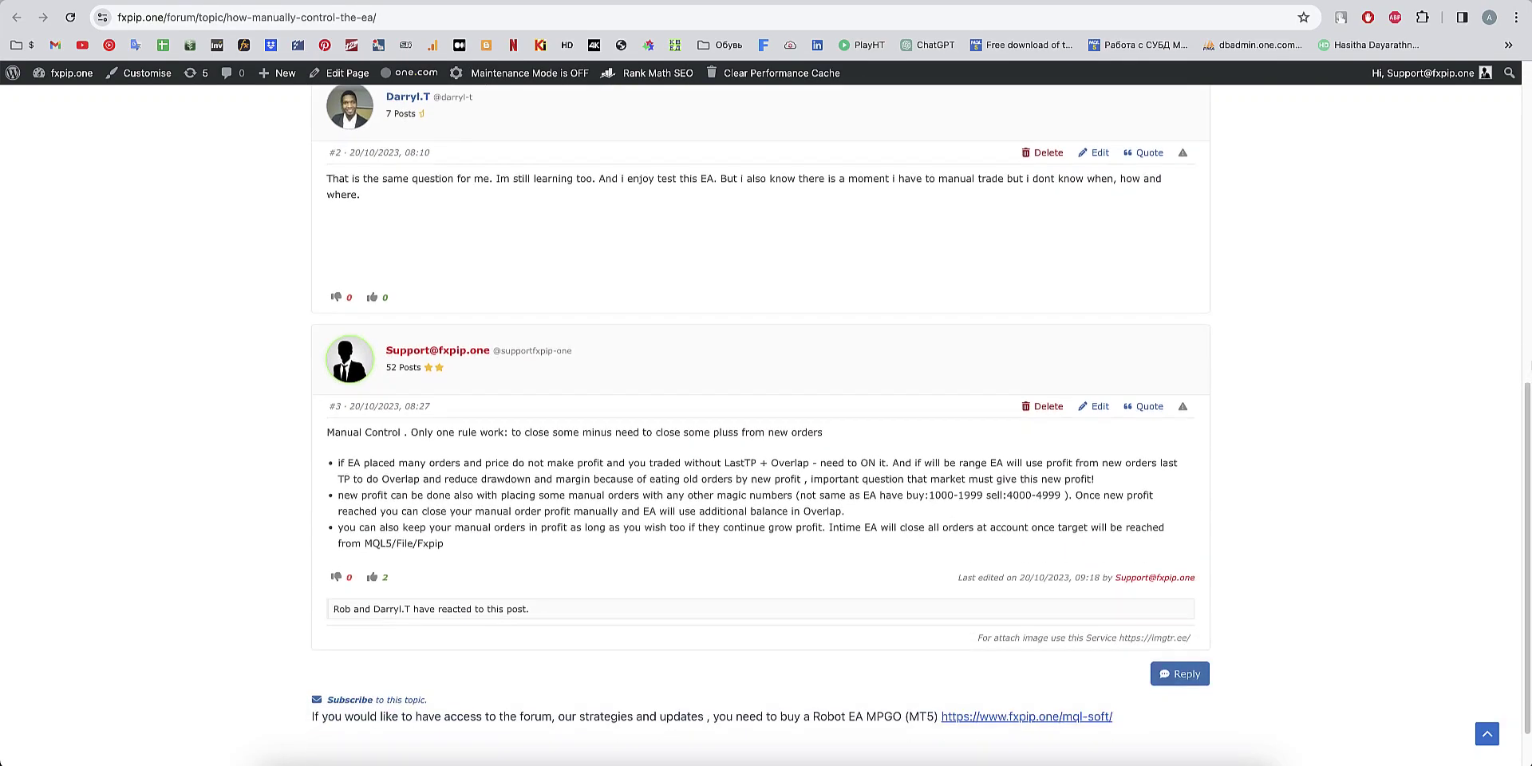
pyautogui.scroll(10, 1516, 356)
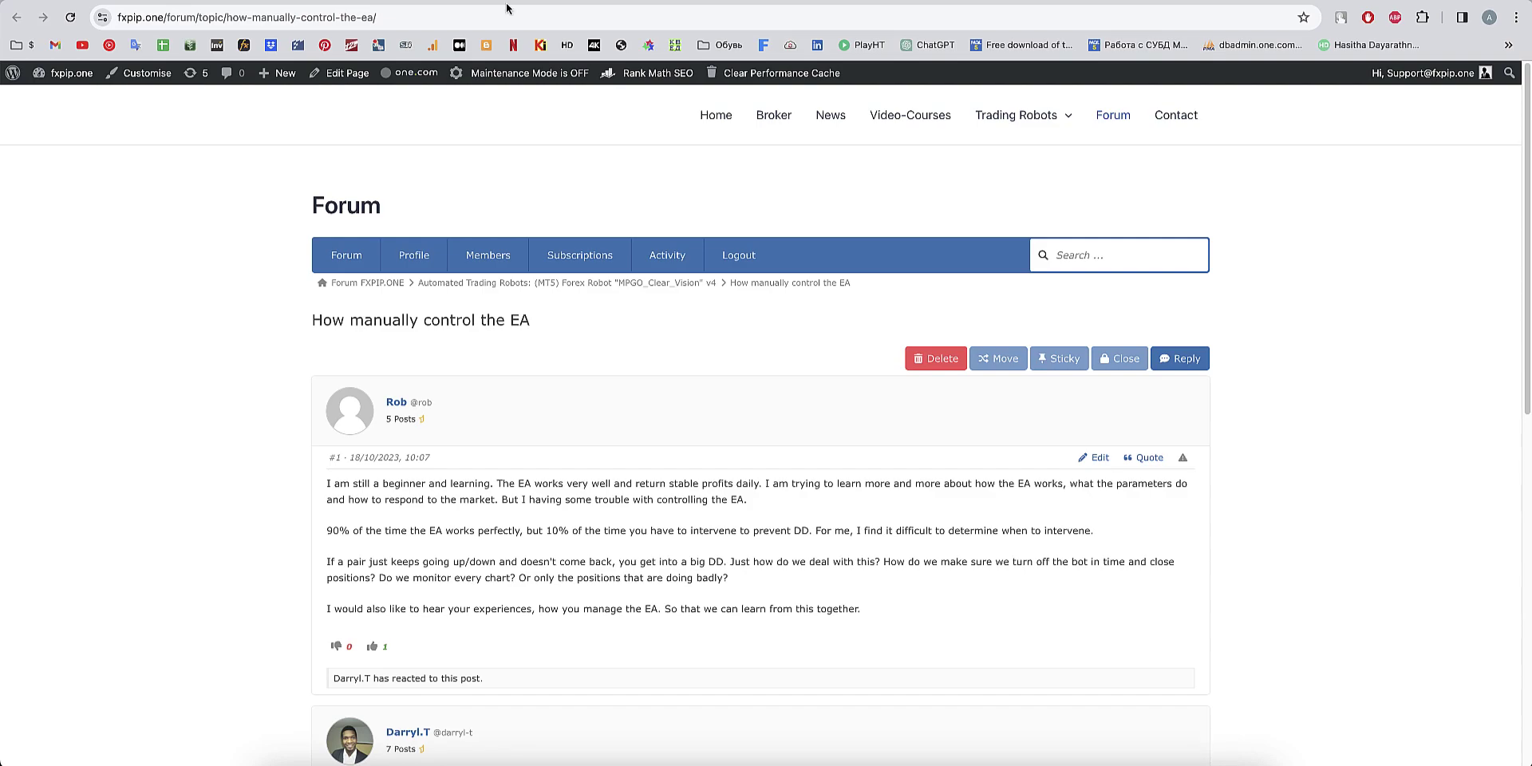
pyautogui.press('super+bracketleft')
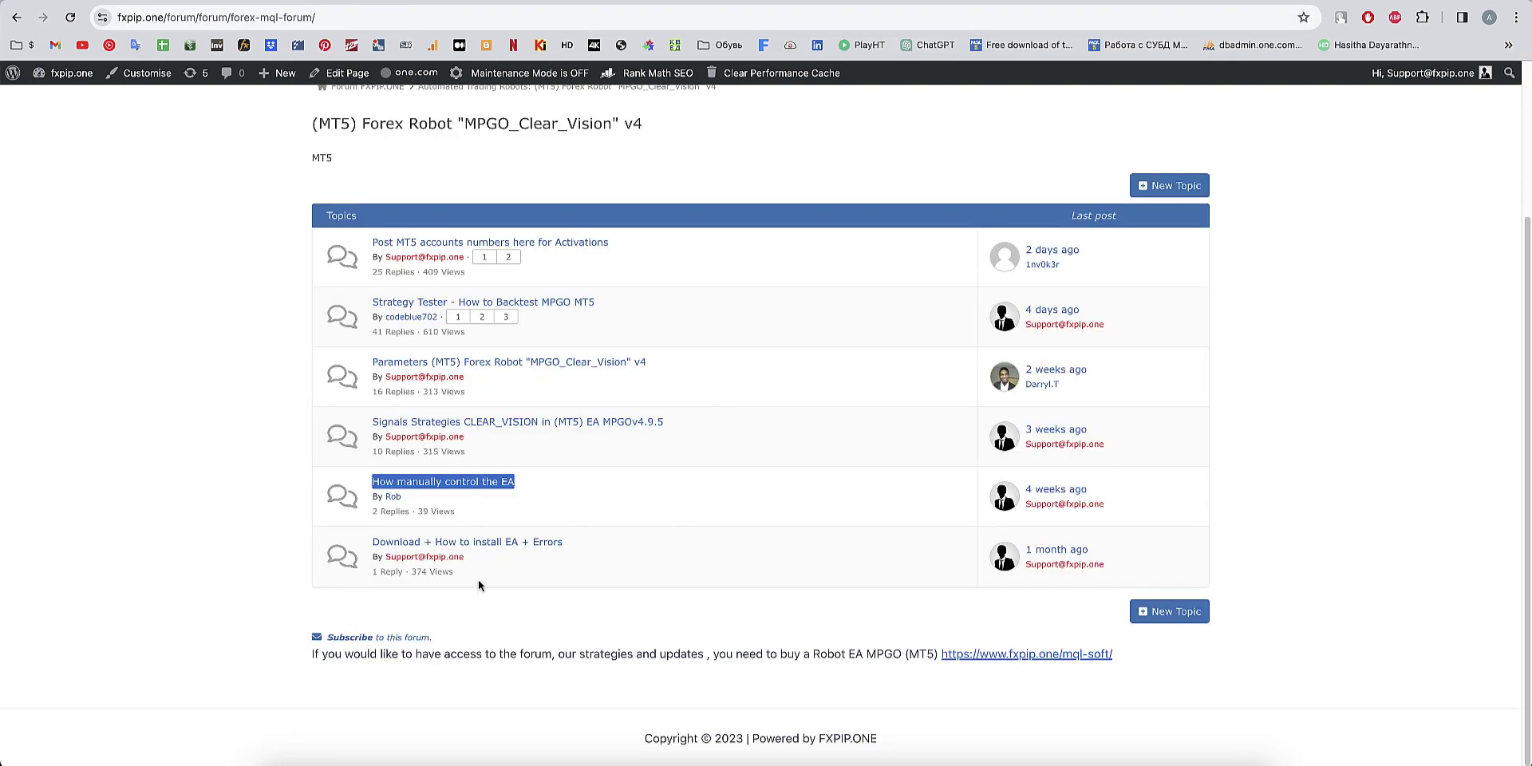
# - Open 'Download + How to install EA + Errors' and review its FAQ of possible errors
pyautogui.rightClick(501, 549)
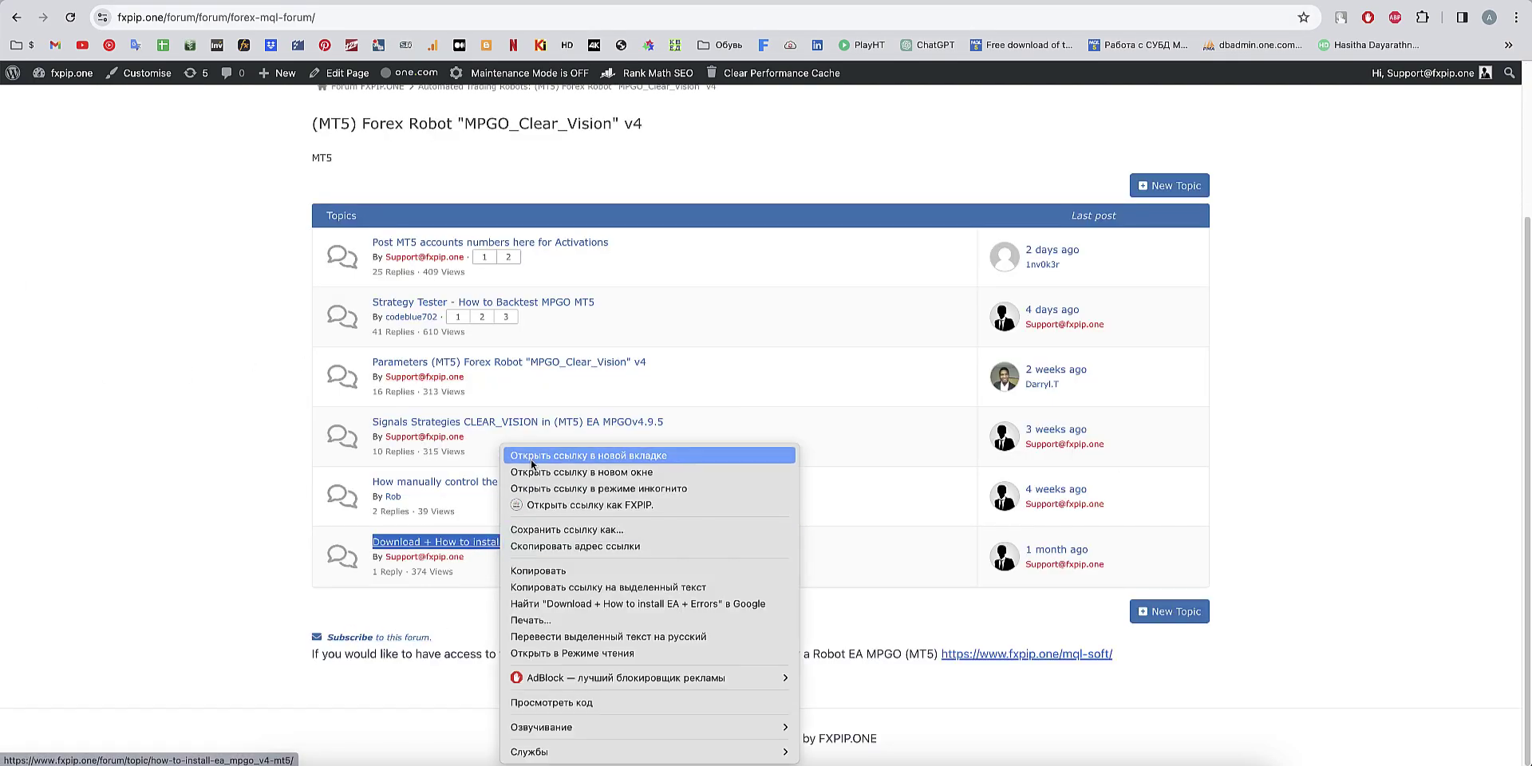
pyautogui.click(559, 459)
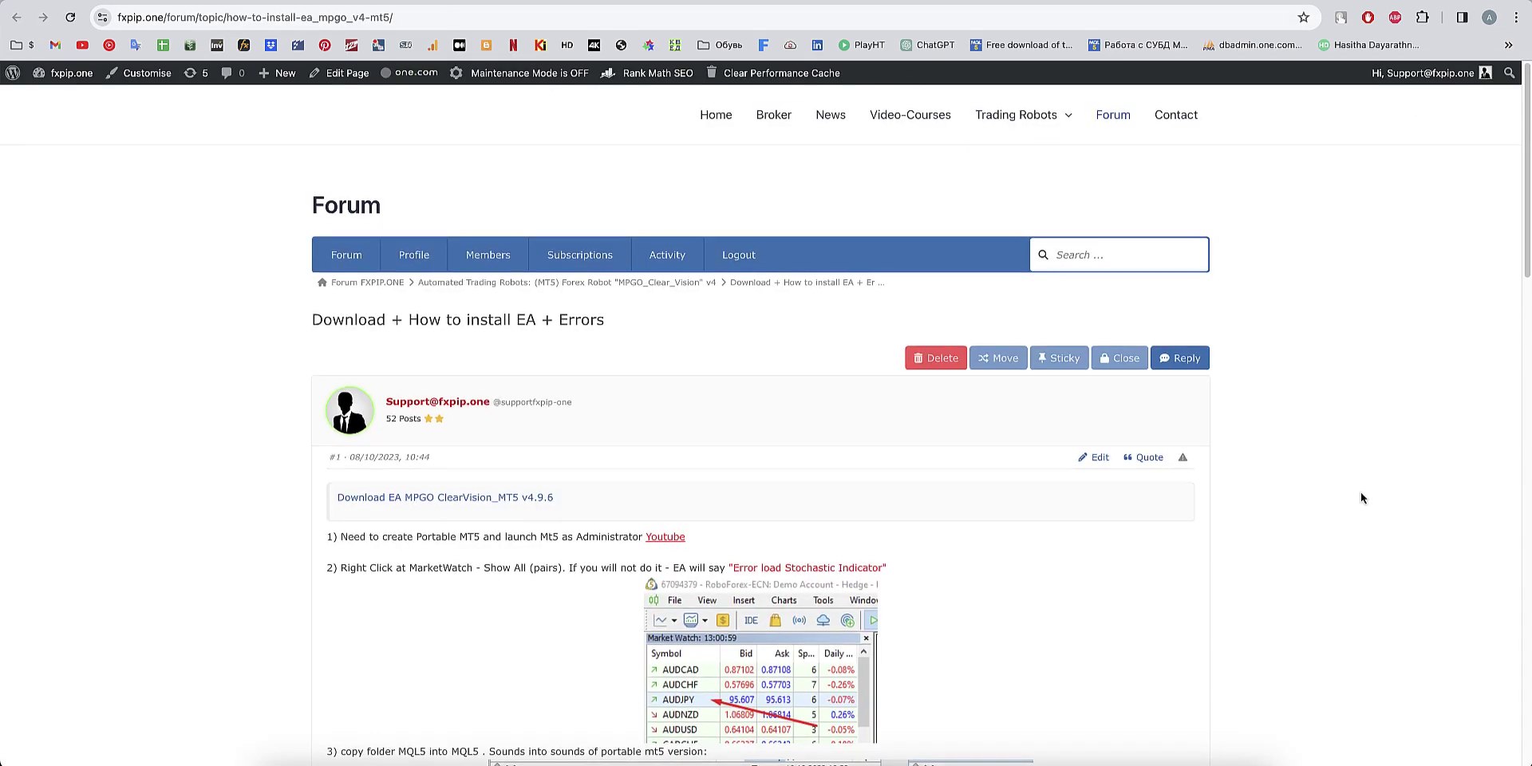
pyautogui.scroll(-3, 1361, 493)
pyautogui.scroll(-15, 1361, 496)
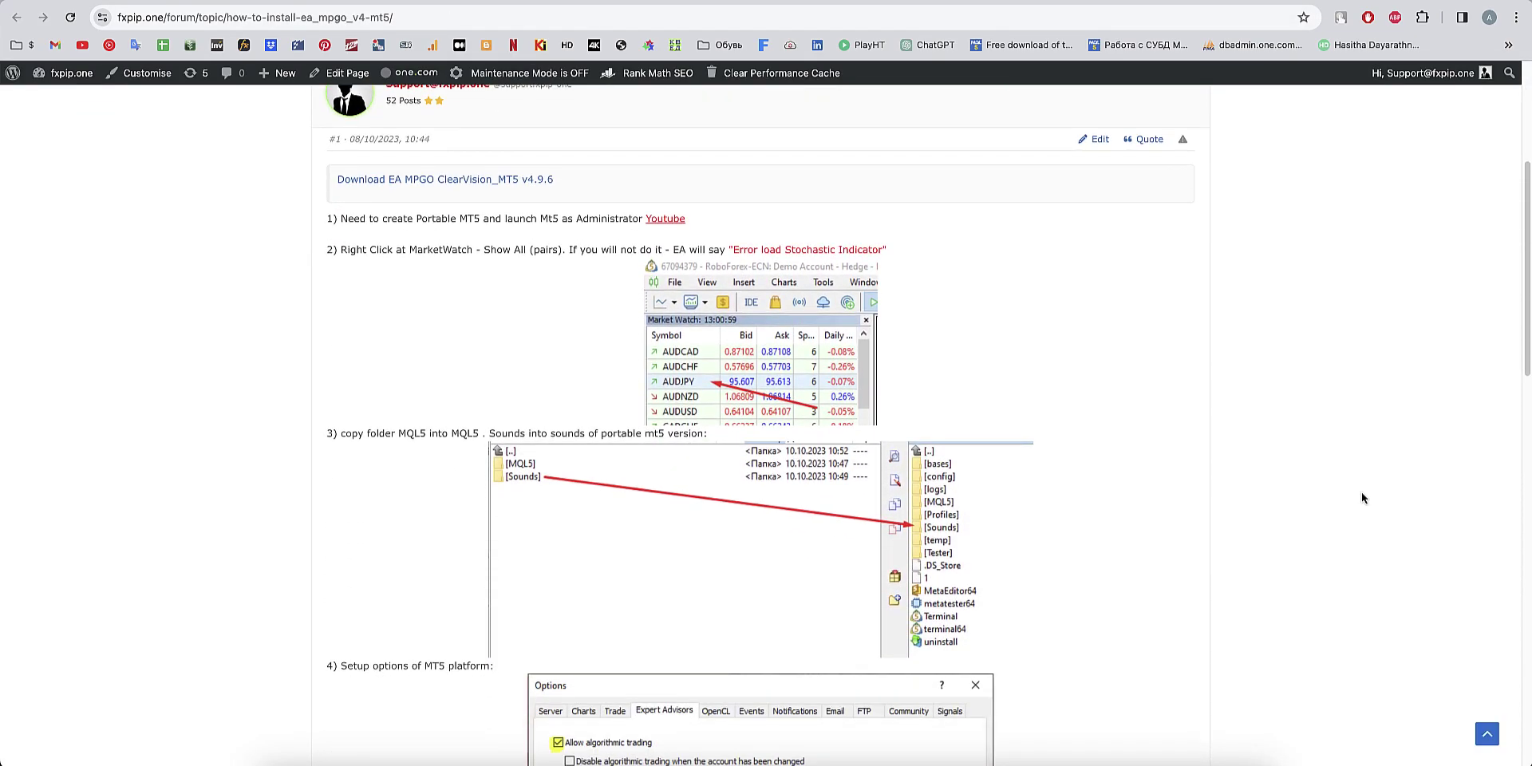
pyautogui.scroll(-5, 1361, 497)
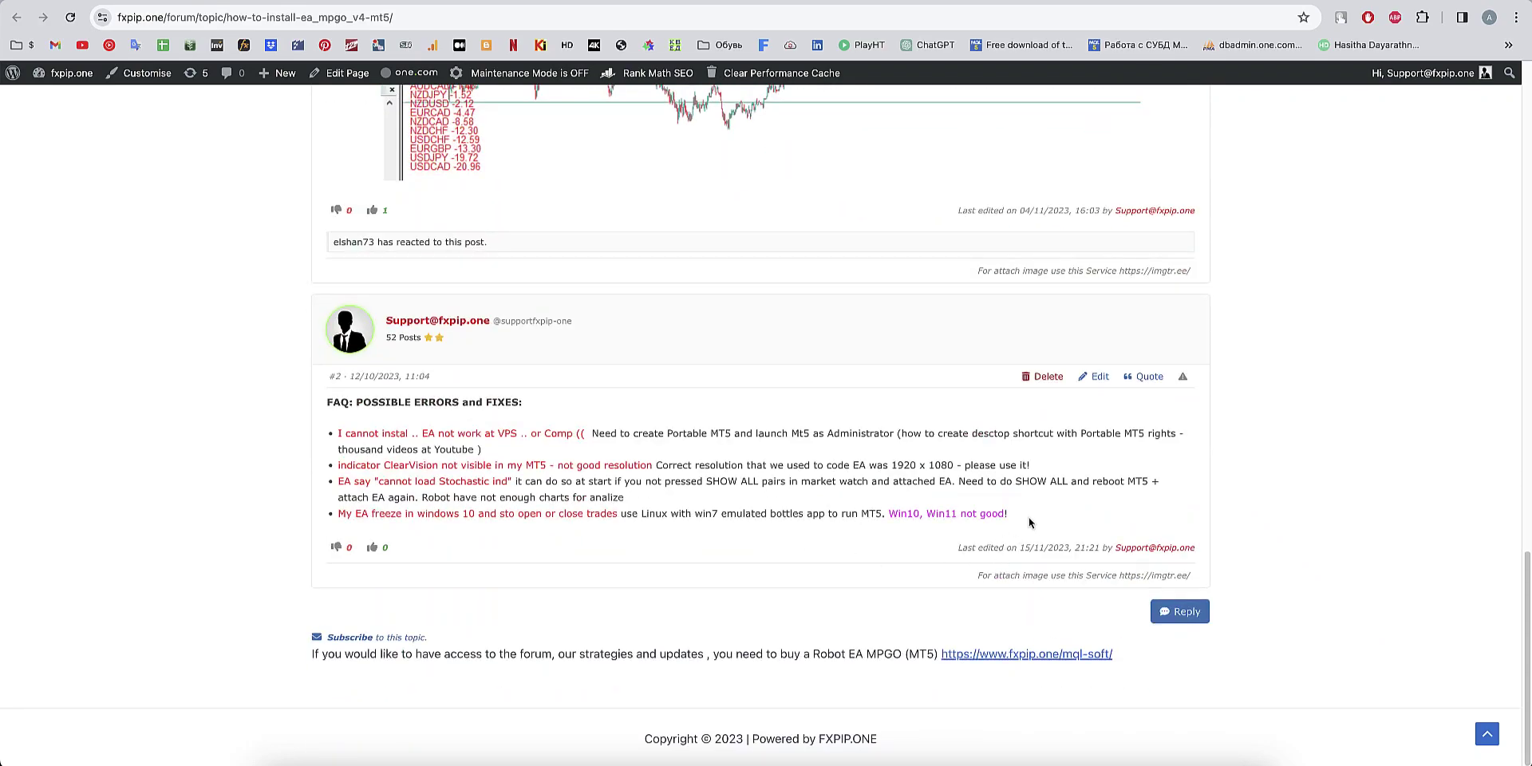
pyautogui.moveTo(1008, 517); pyautogui.dragTo(200, 440)
pyautogui.click(645, 477)
pyautogui.scroll(20, 1098, 221)
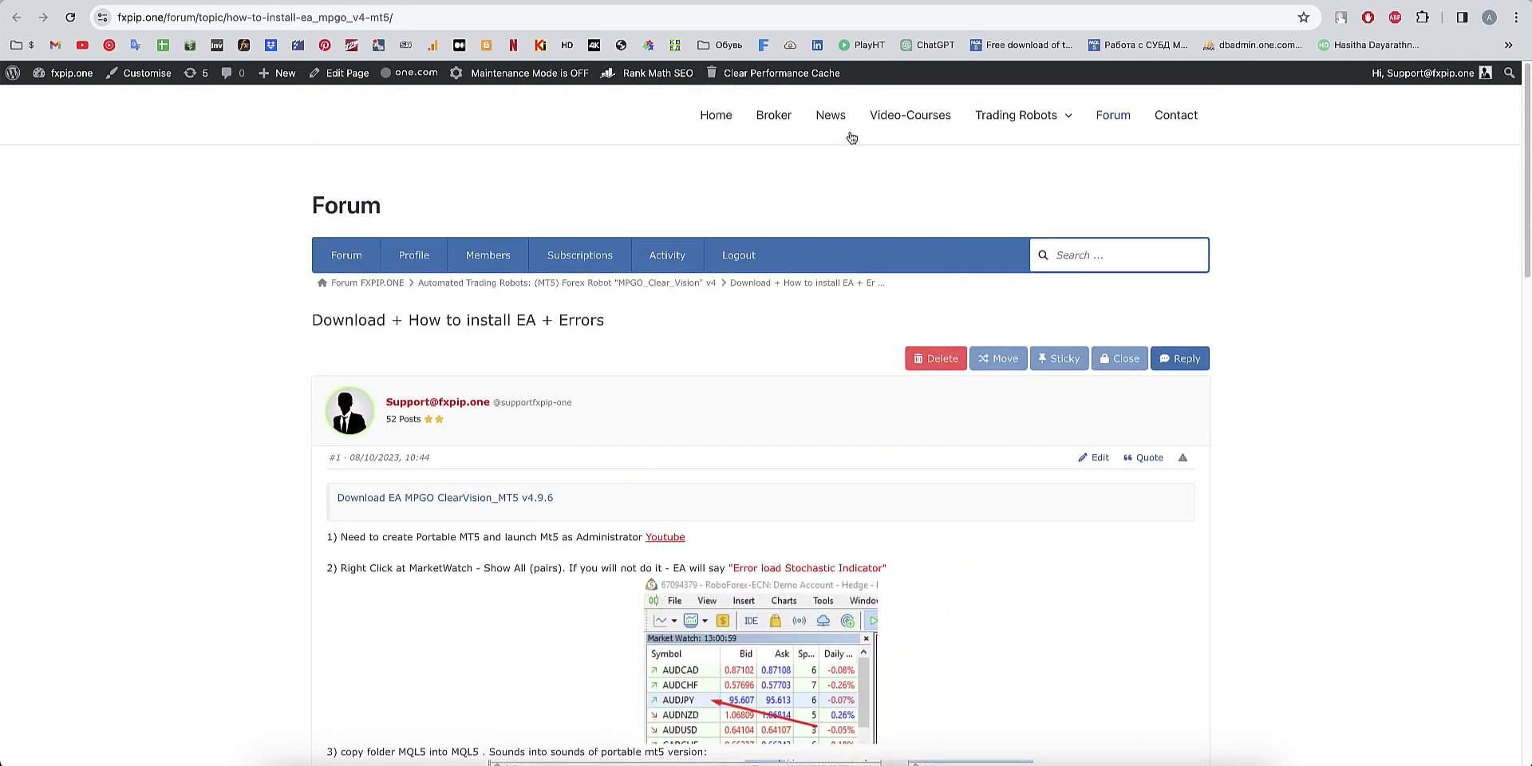
# - Open Myfxbook, dismiss the ad blocker notice, and view the EA MPGO "ClearVision" portfolio account
pyautogui.click(244, 44)
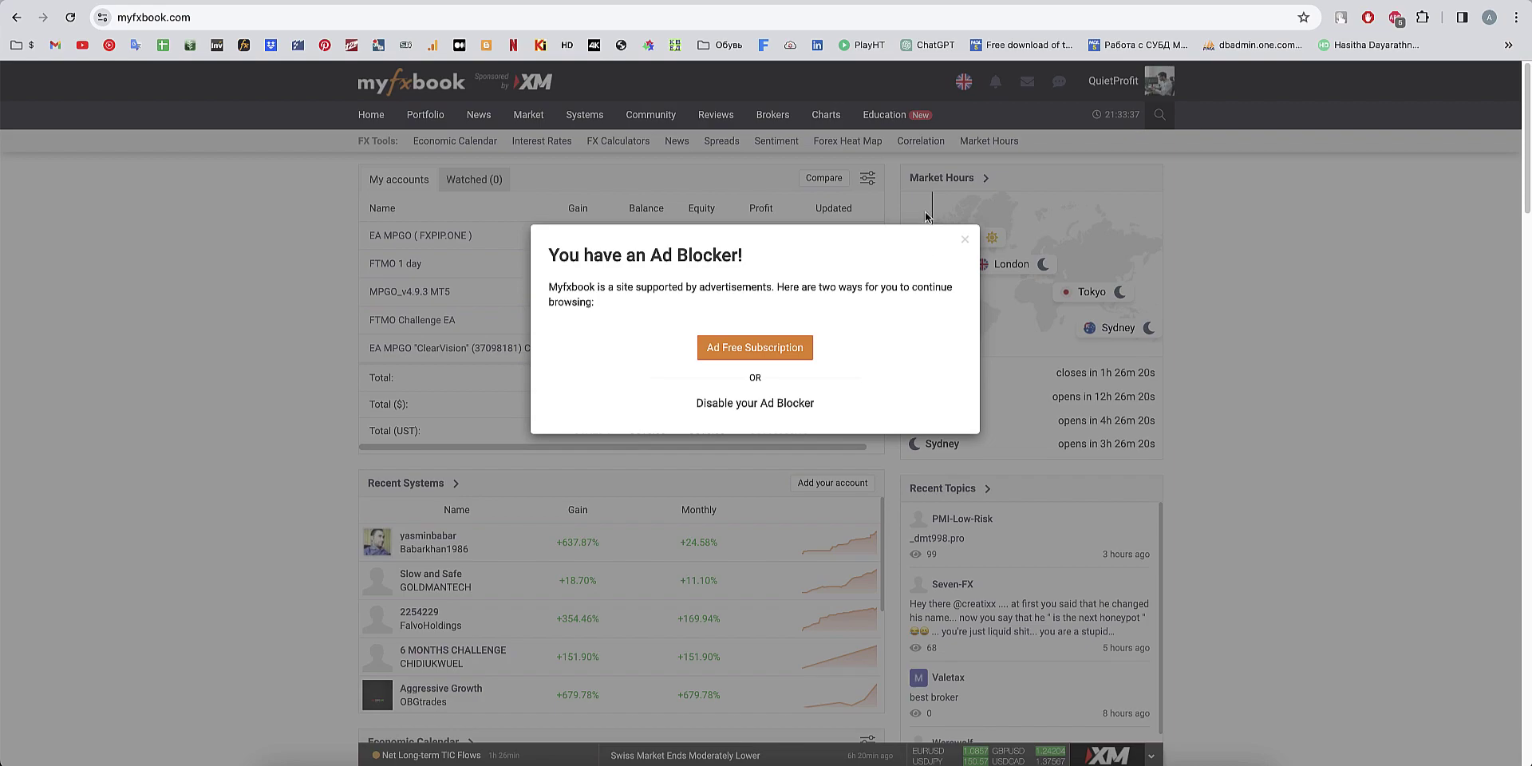
pyautogui.click(965, 239)
pyautogui.moveTo(426, 116)
pyautogui.click(451, 249)
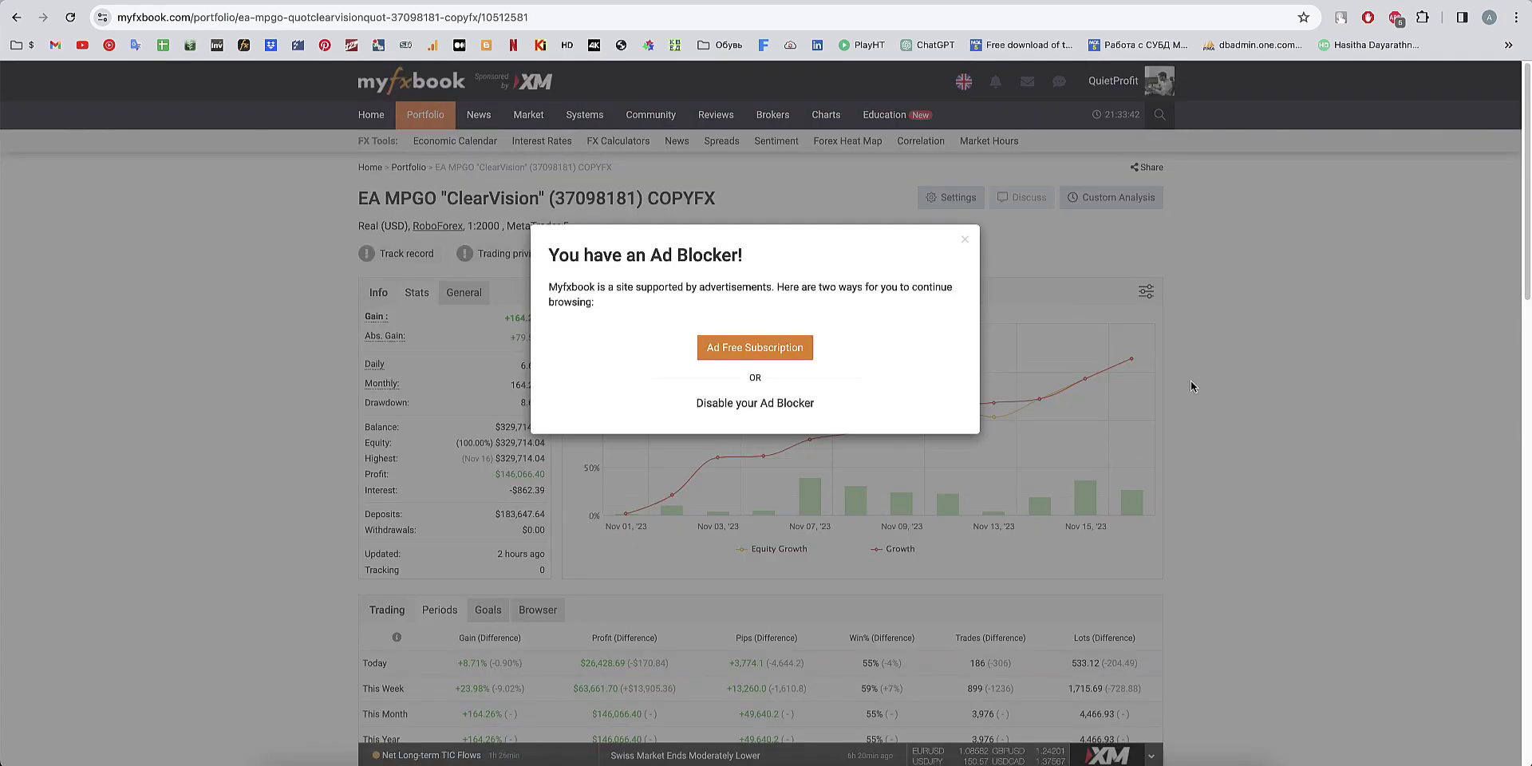
pyautogui.click(963, 239)
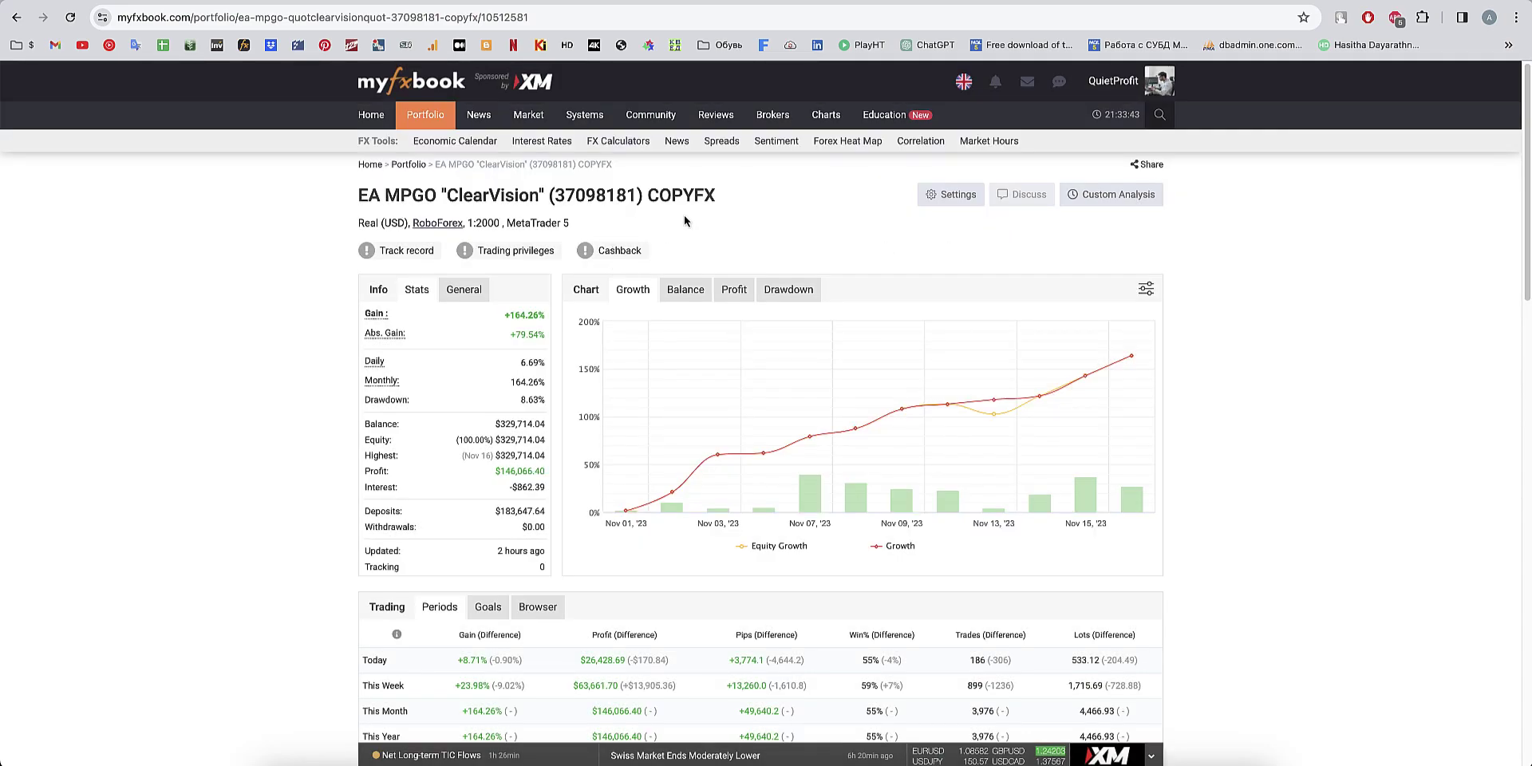
pyautogui.moveTo(550, 195); pyautogui.dragTo(345, 199)
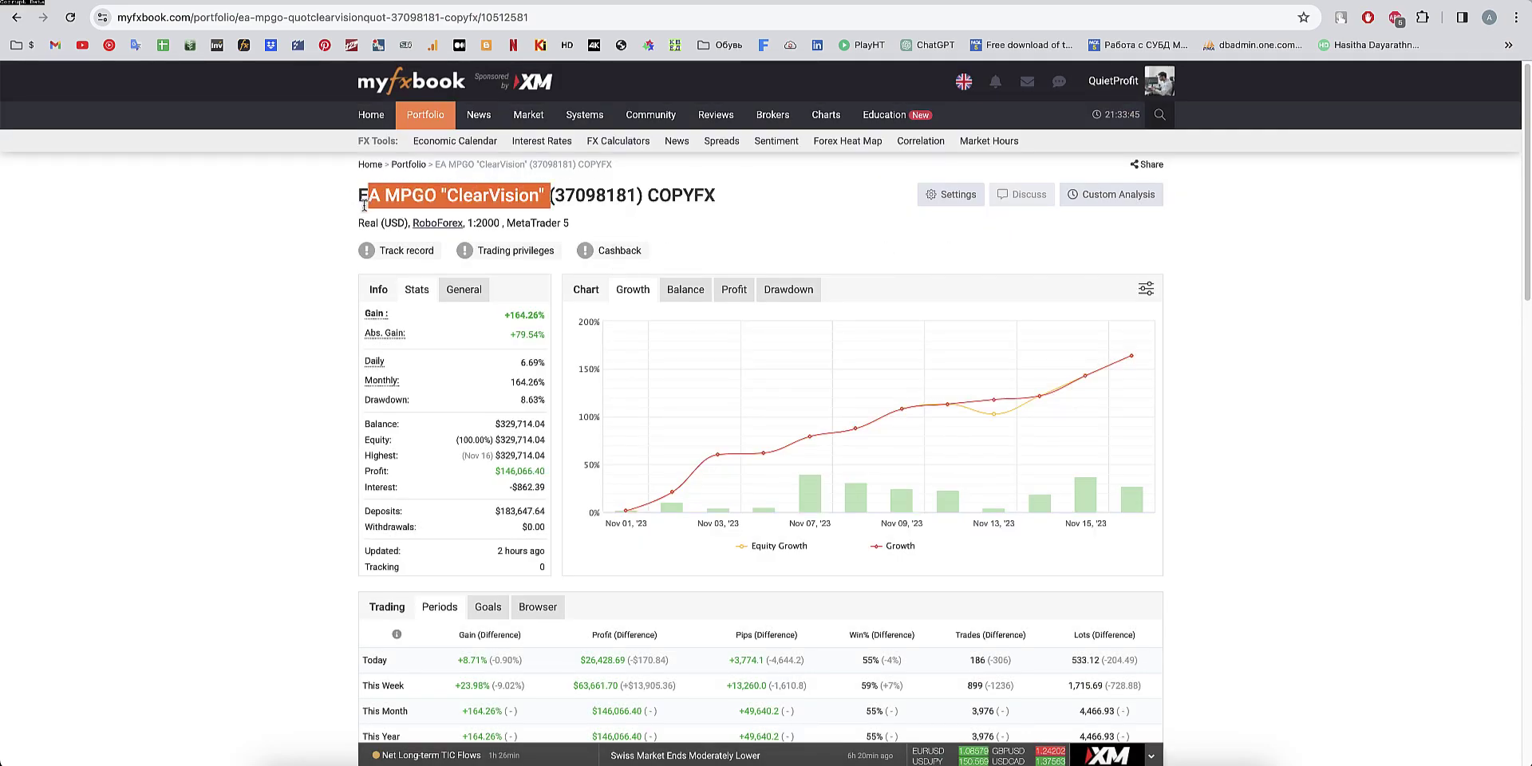
pyautogui.click(1082, 254)
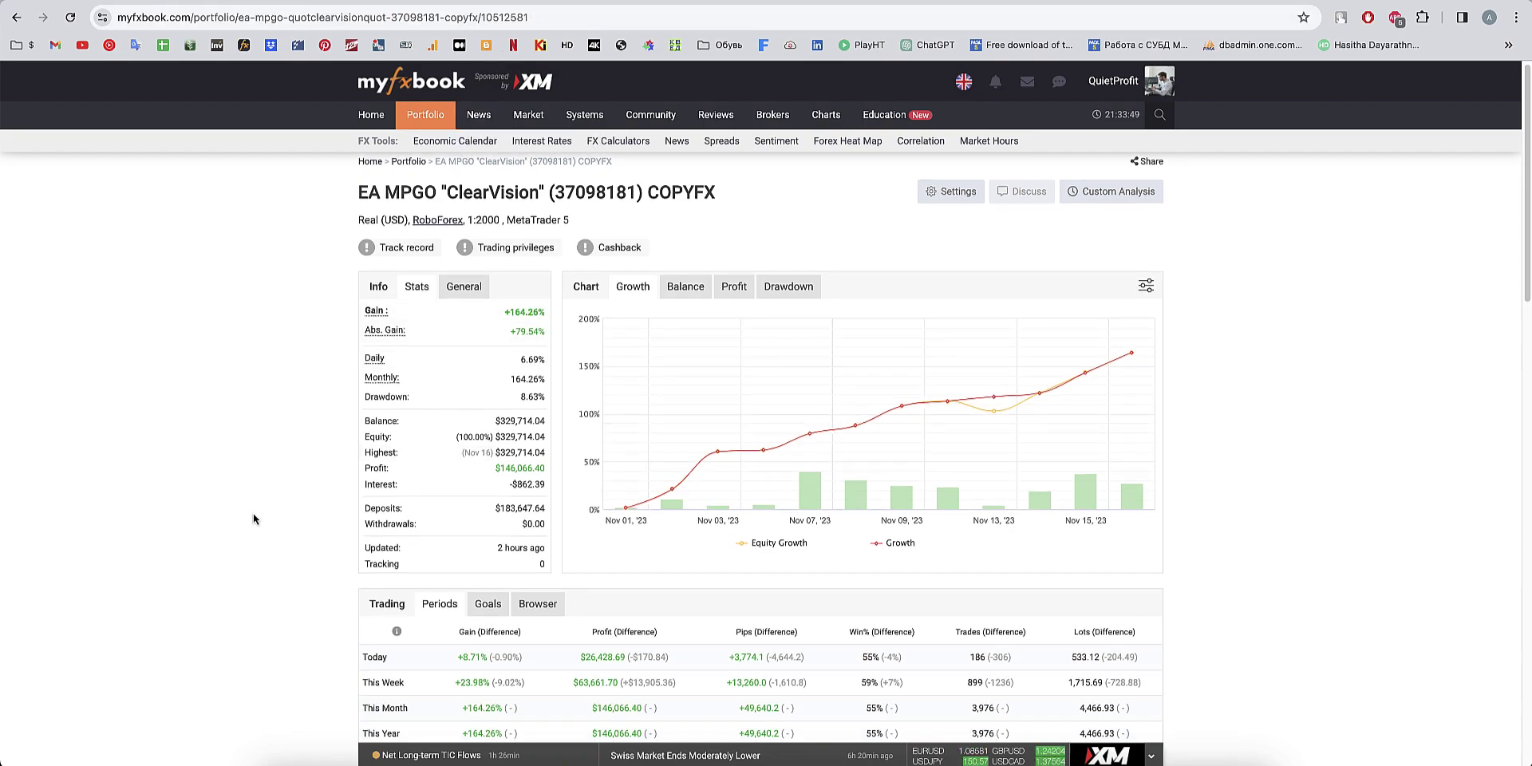
pyautogui.scroll(-1, 253, 520)
pyautogui.scroll(1, 253, 520)
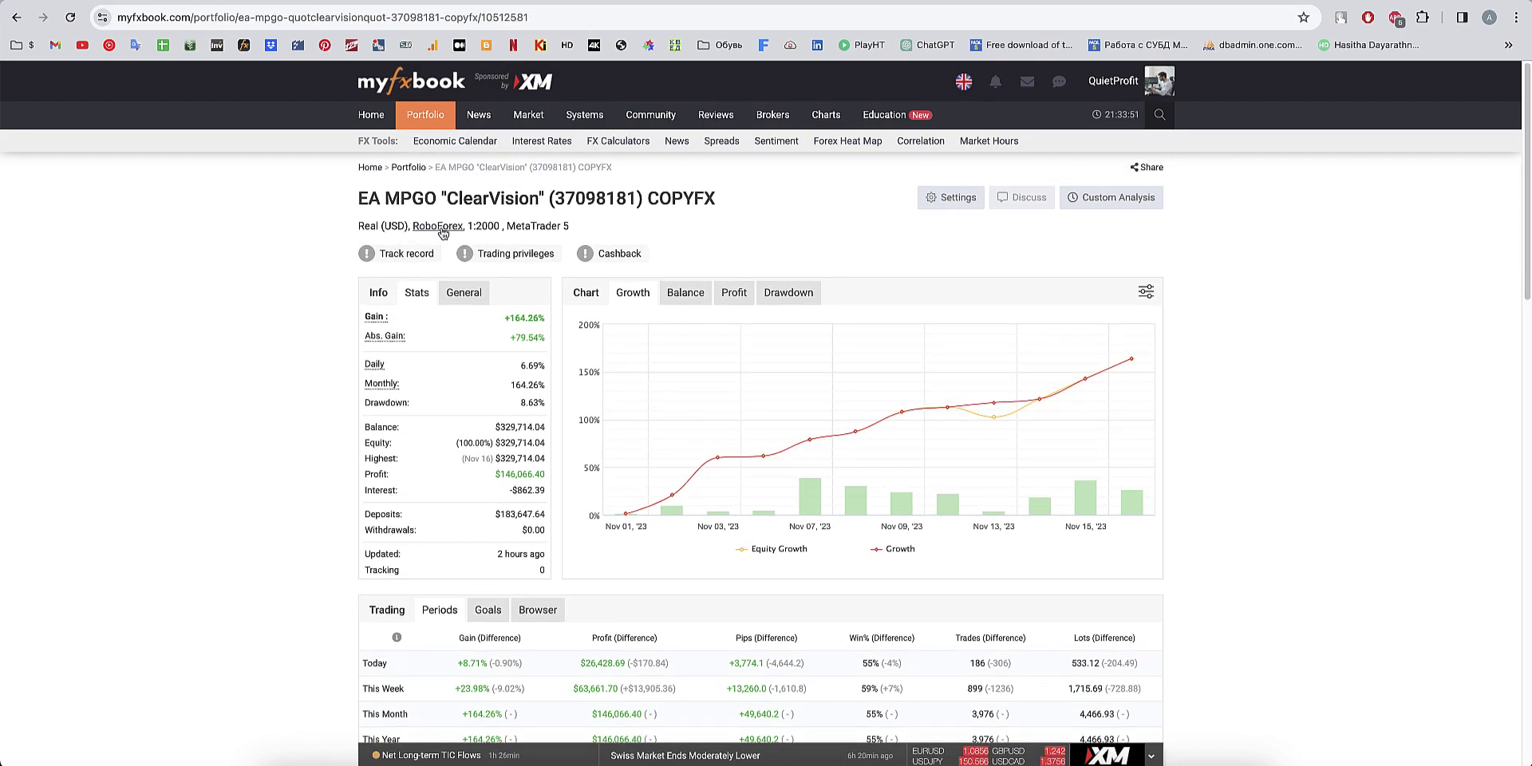
pyautogui.moveTo(536, 200)
pyautogui.mouseDown()
pyautogui.moveTo(446, 201)
pyautogui.moveTo(539, 199)
pyautogui.mouseUp()
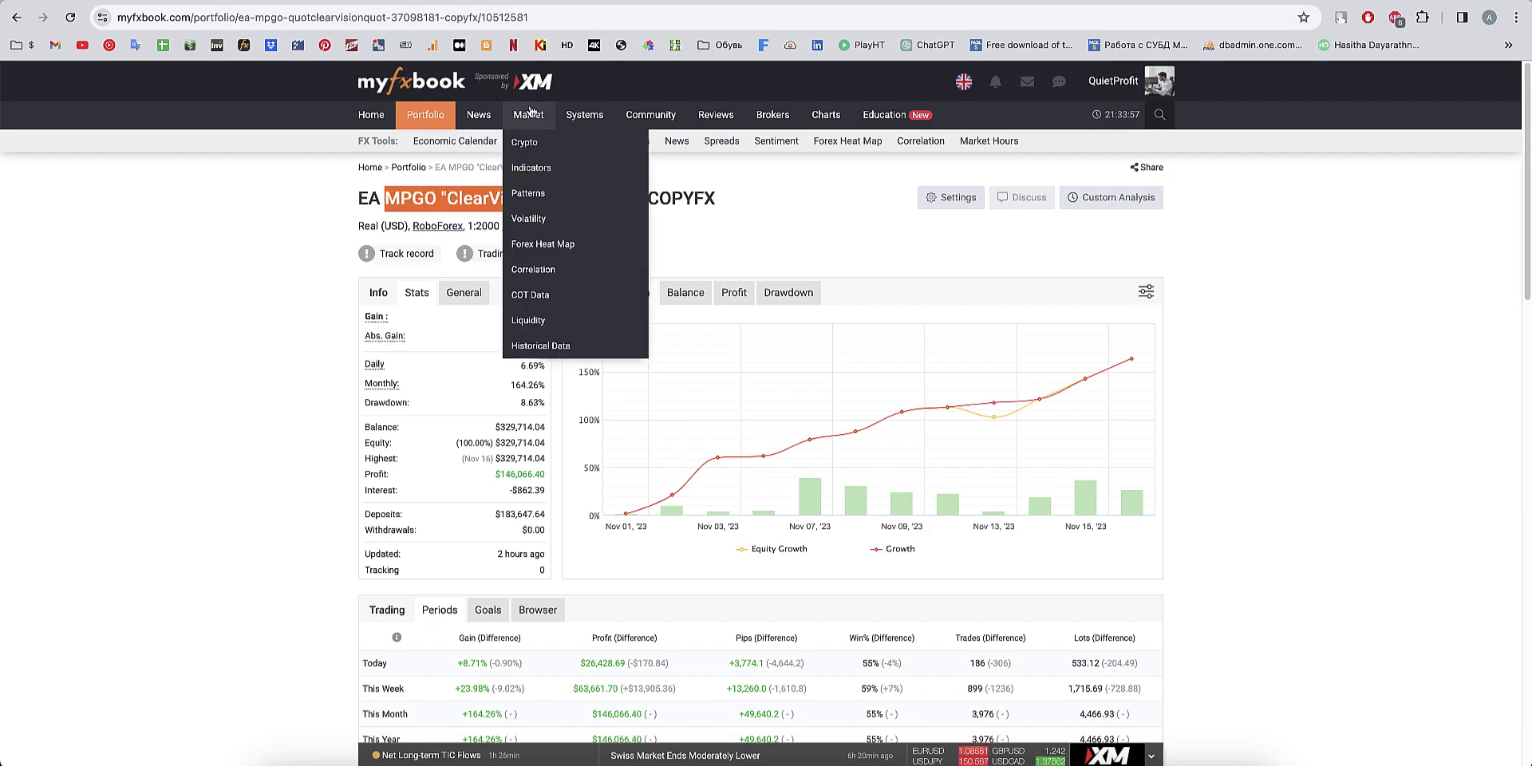
# - Open the MPGO_v4.9.3 MT5 account page and scroll through its +304.17% gain statistics
pyautogui.moveTo(425, 118)
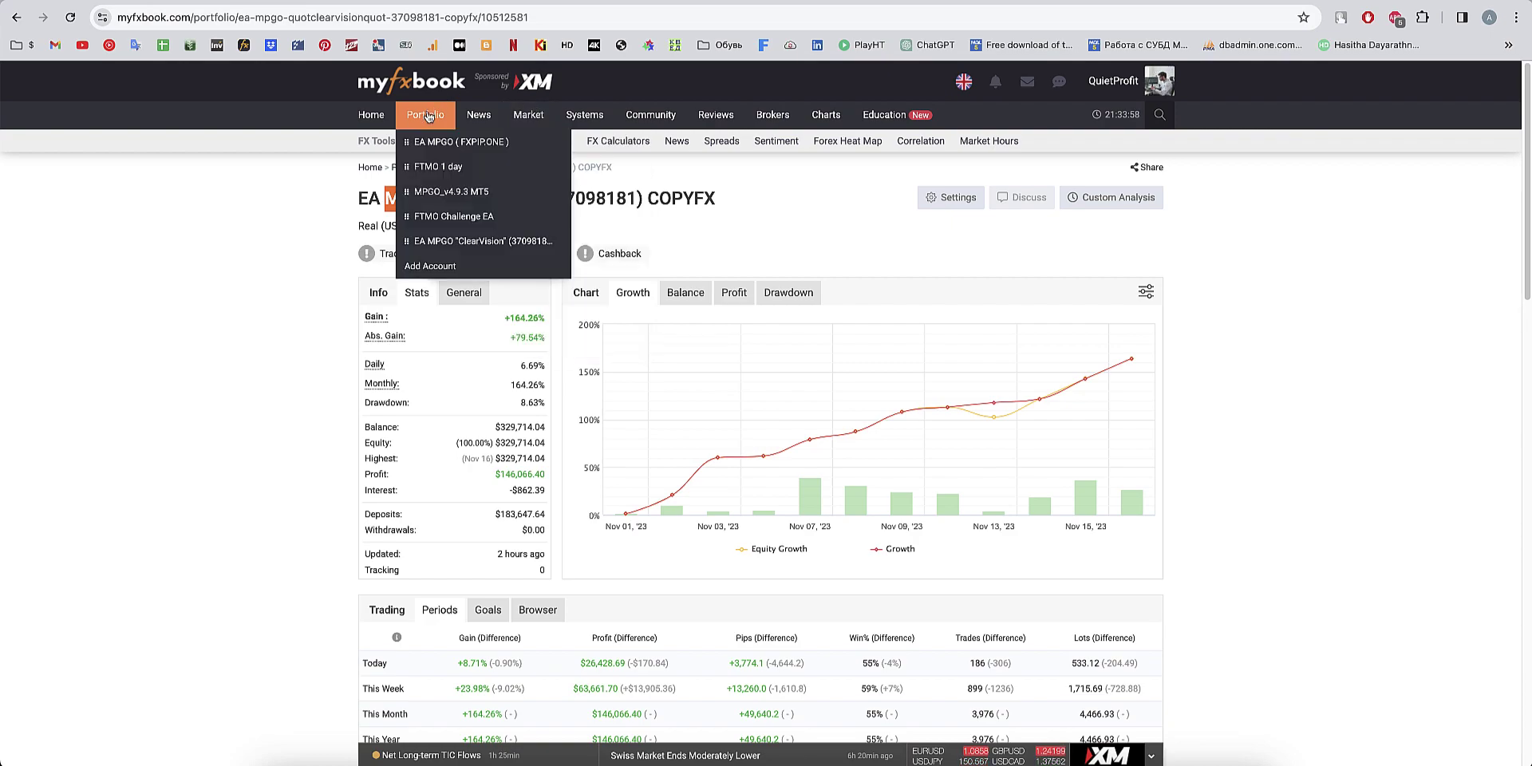
pyautogui.click(449, 191)
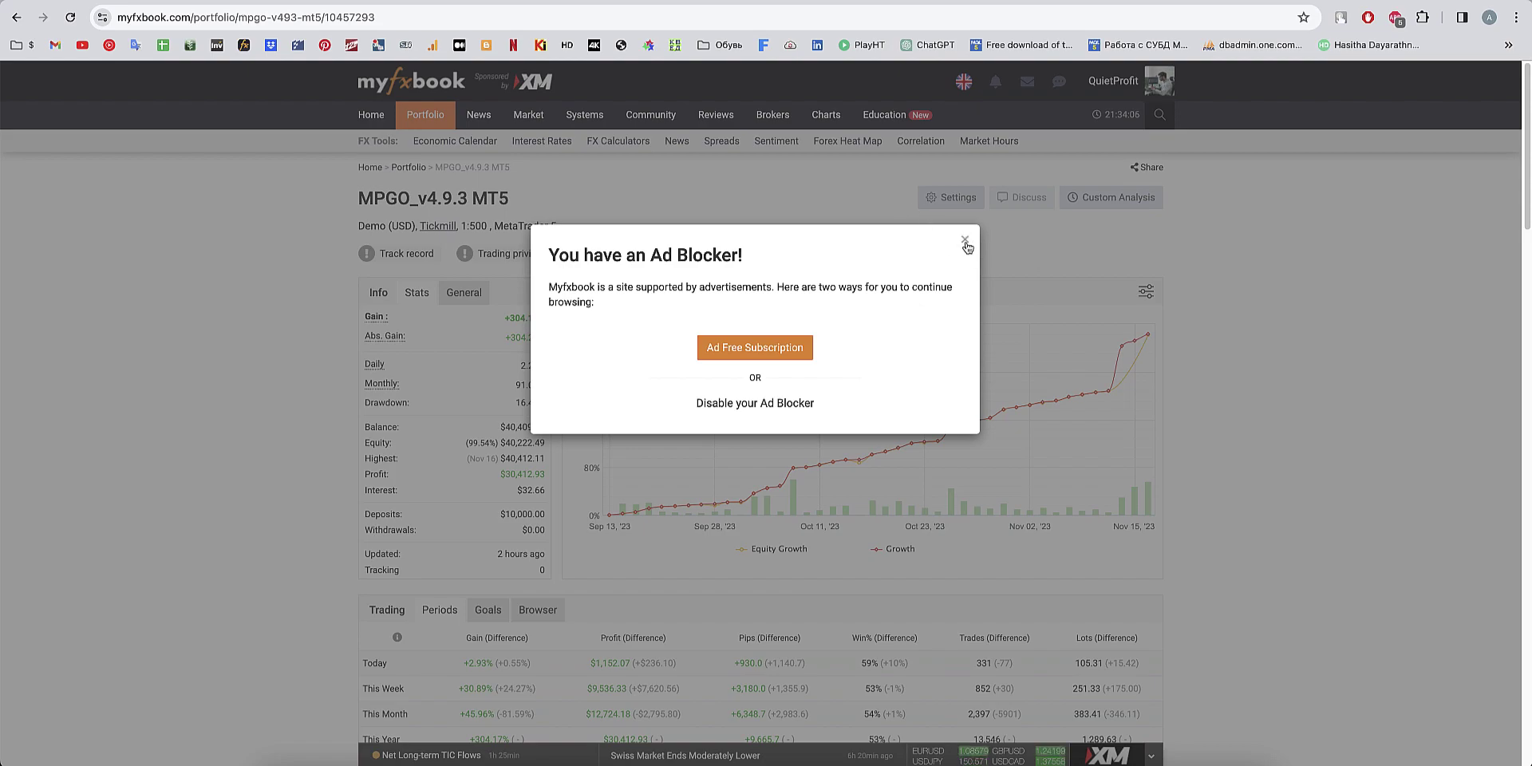
pyautogui.click(965, 241)
pyautogui.scroll(-1, 1366, 342)
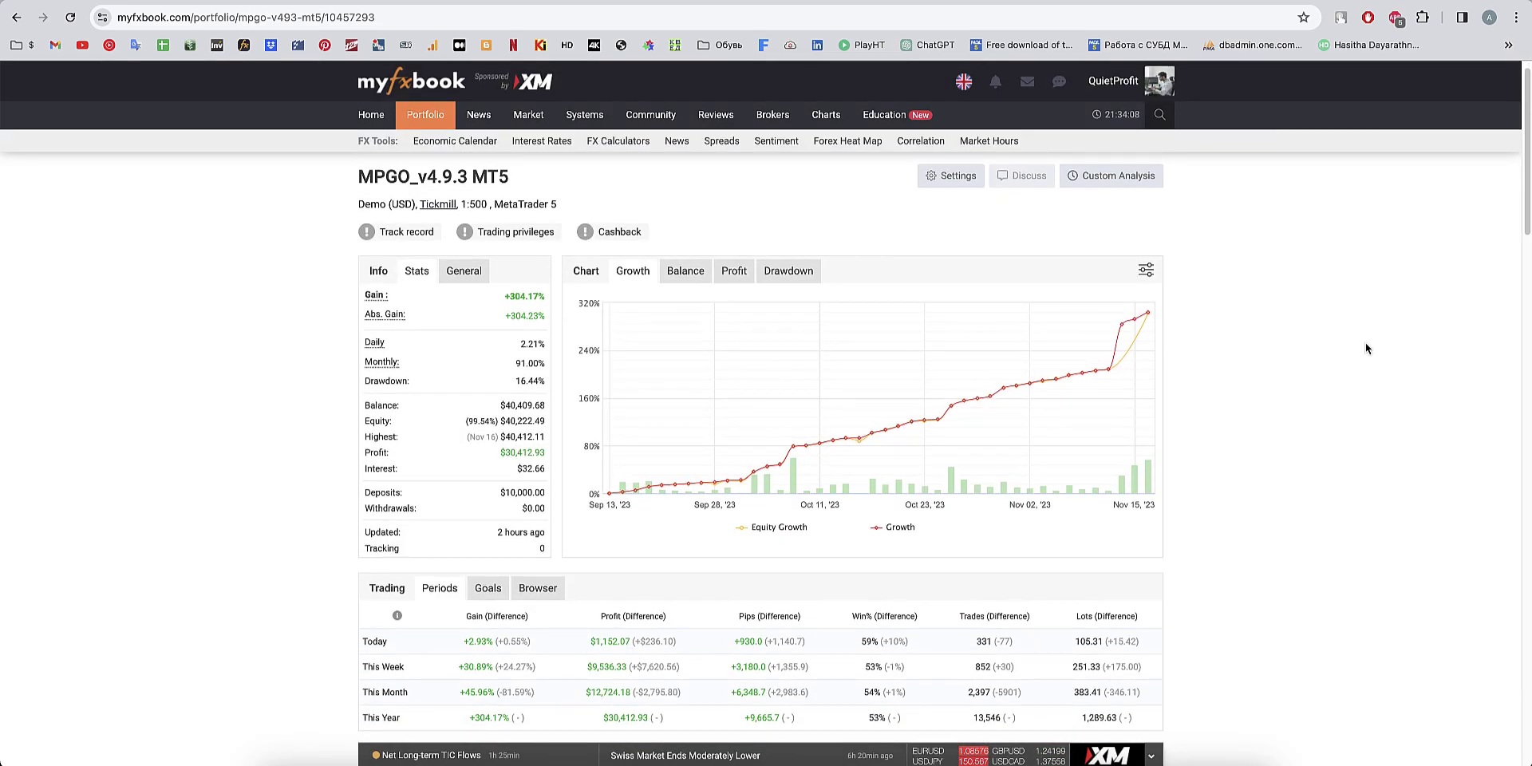
pyautogui.scroll(-1, 1366, 348)
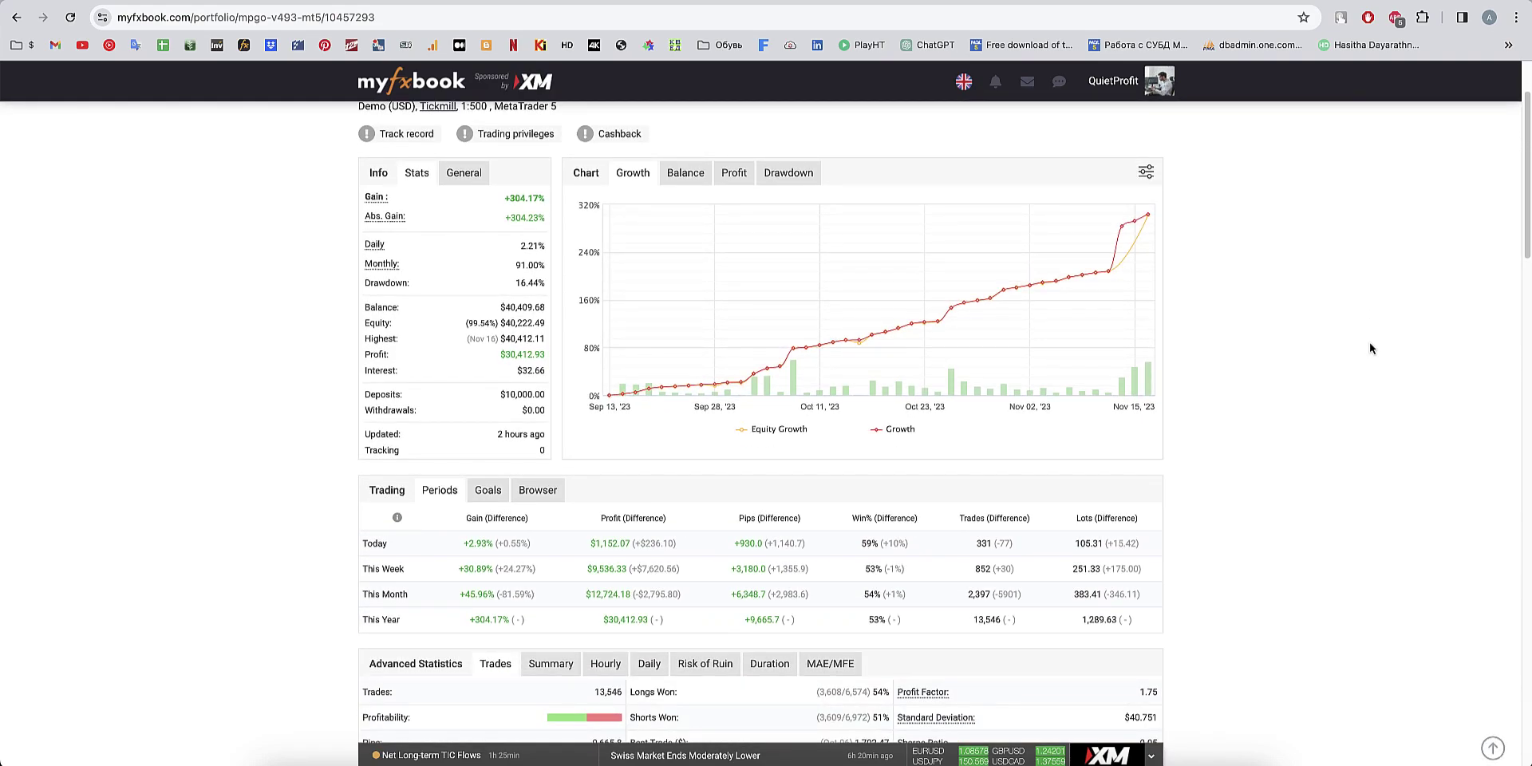
pyautogui.scroll(-2, 1371, 348)
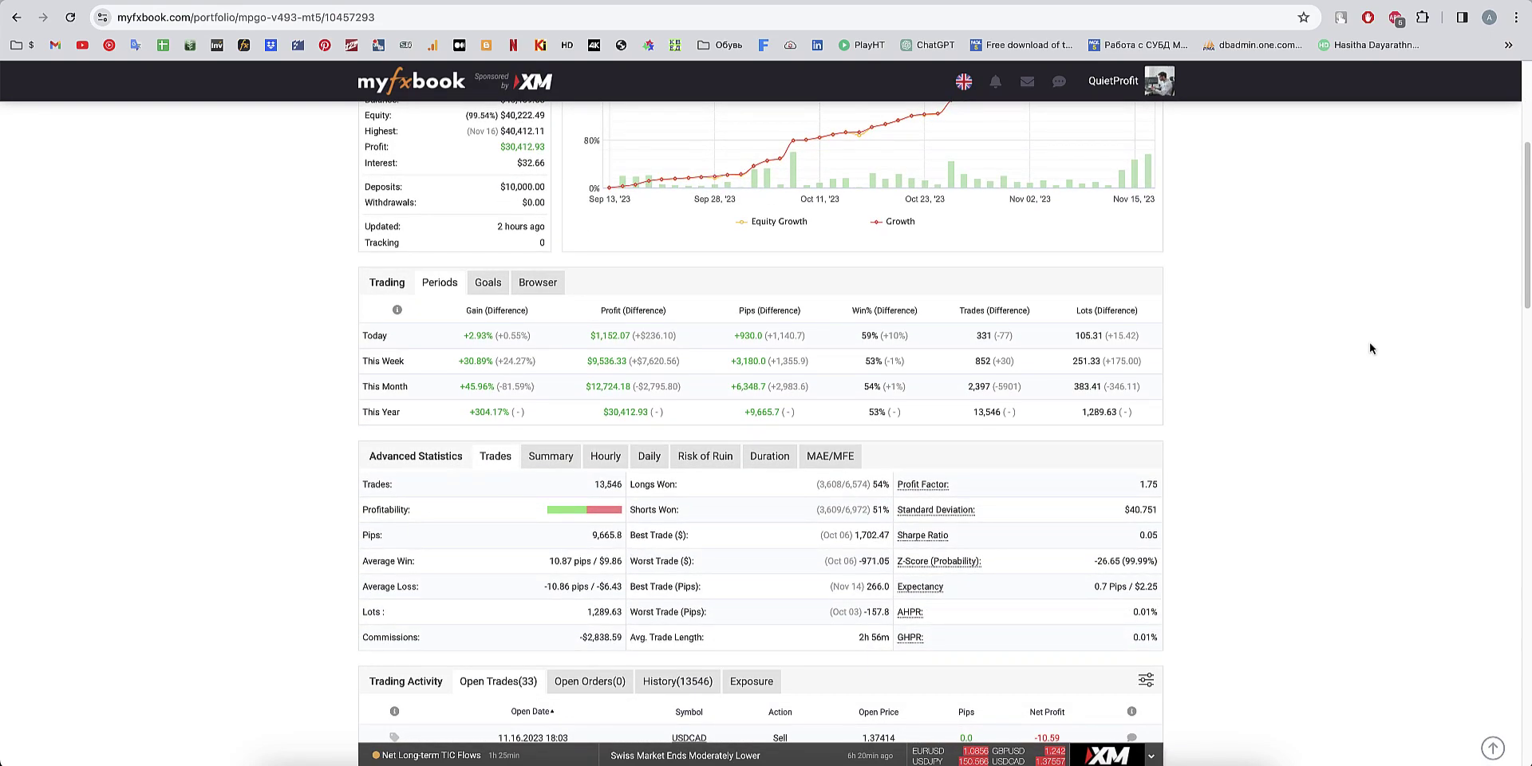
pyautogui.scroll(3, 1369, 347)
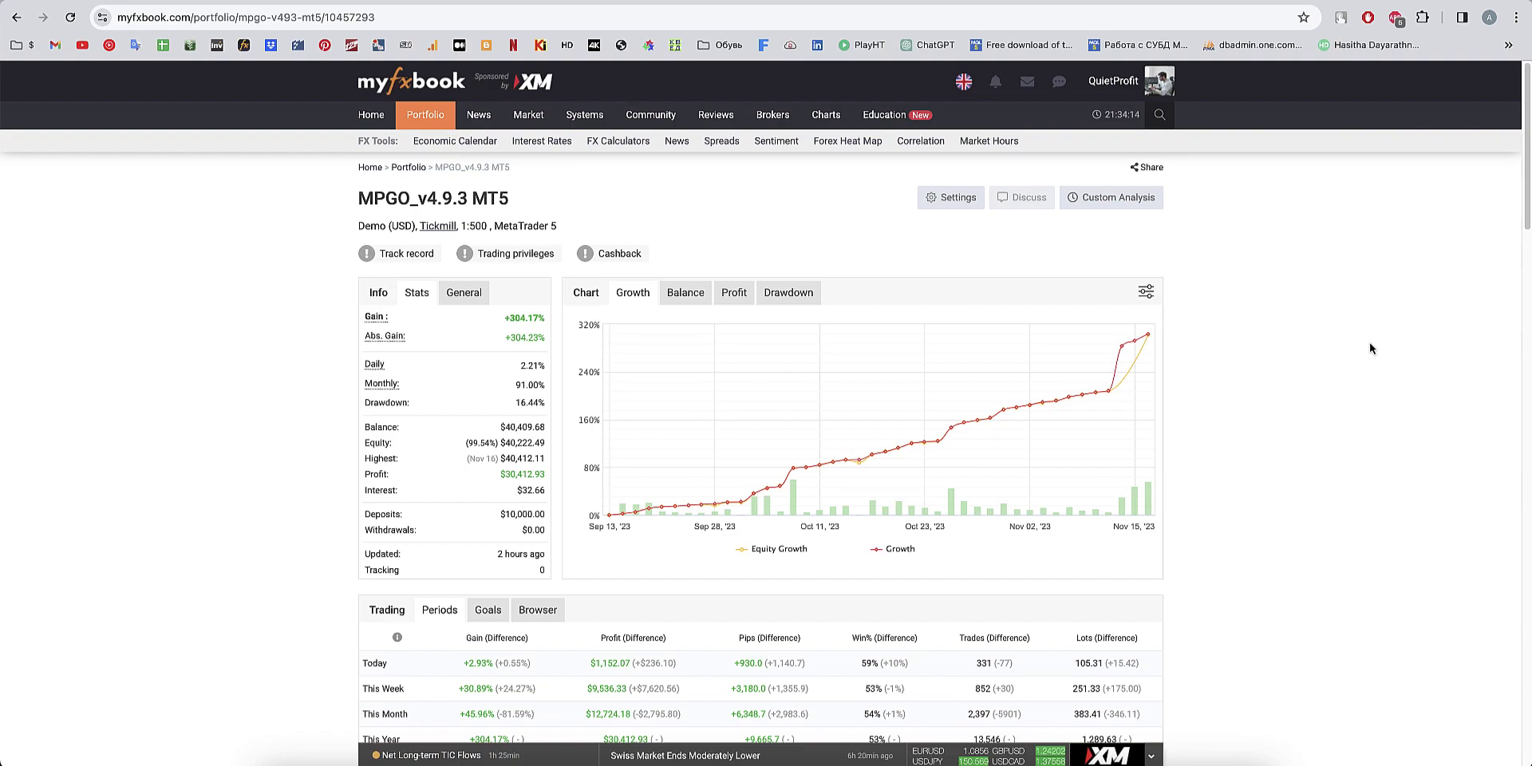
# - Return to the fxpip.one forum tab, then launch Bottles and close it again
pyautogui.hotkey('ctrl', 'Tab')
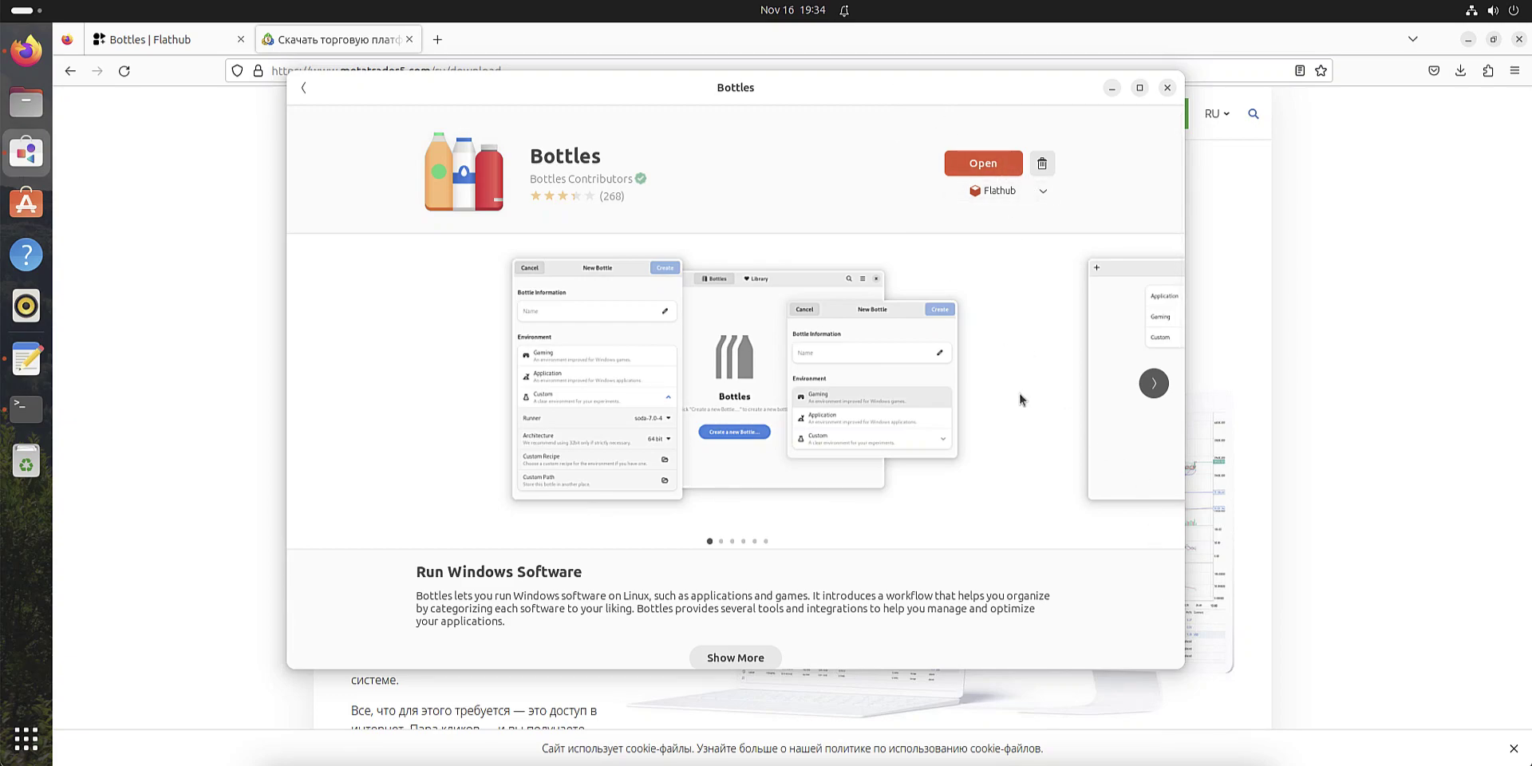
pyautogui.click(966, 165)
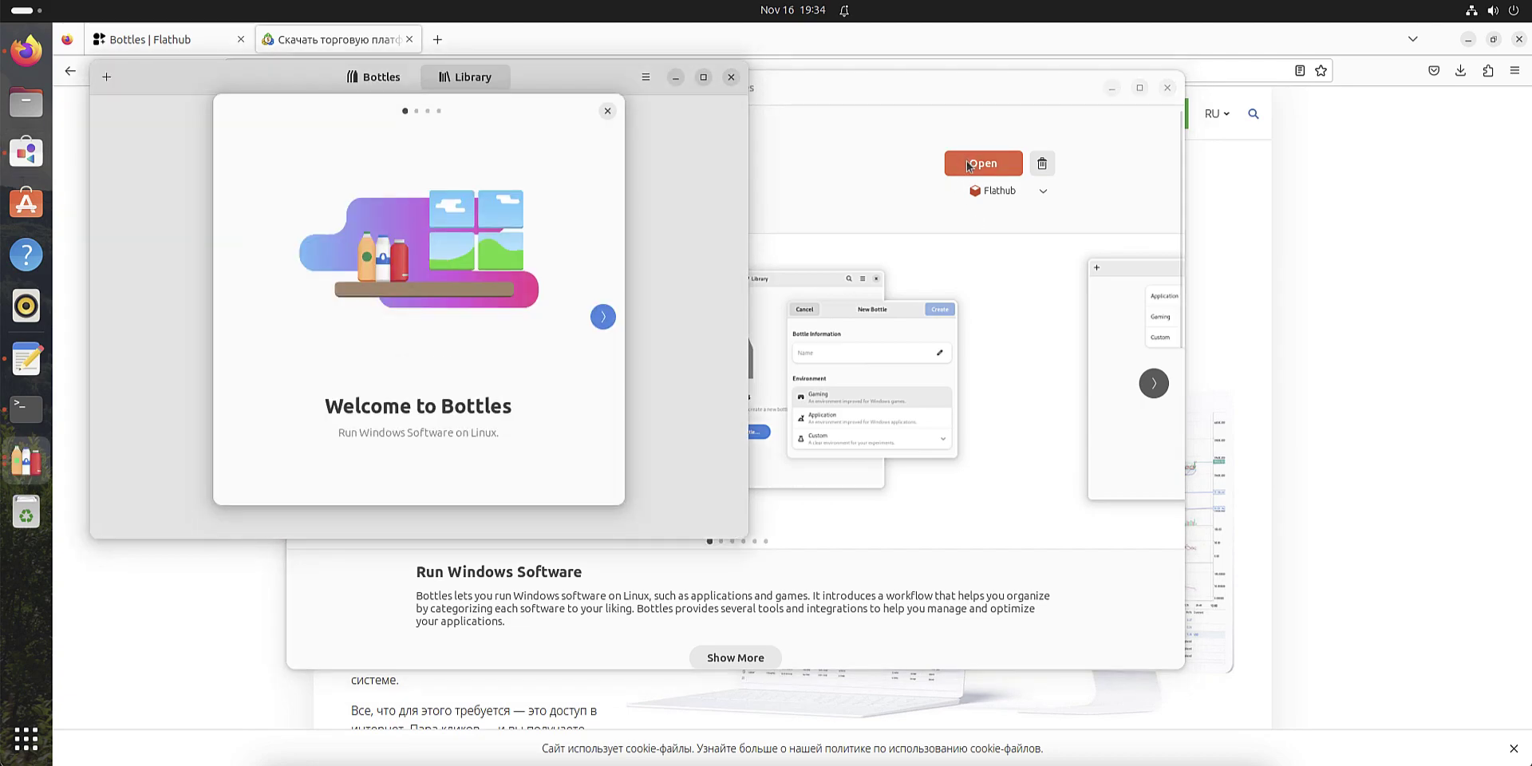
pyautogui.click(607, 111)
# - Minimize the Software and Firefox windows and bring back the Bottles store page
pyautogui.click(1112, 88)
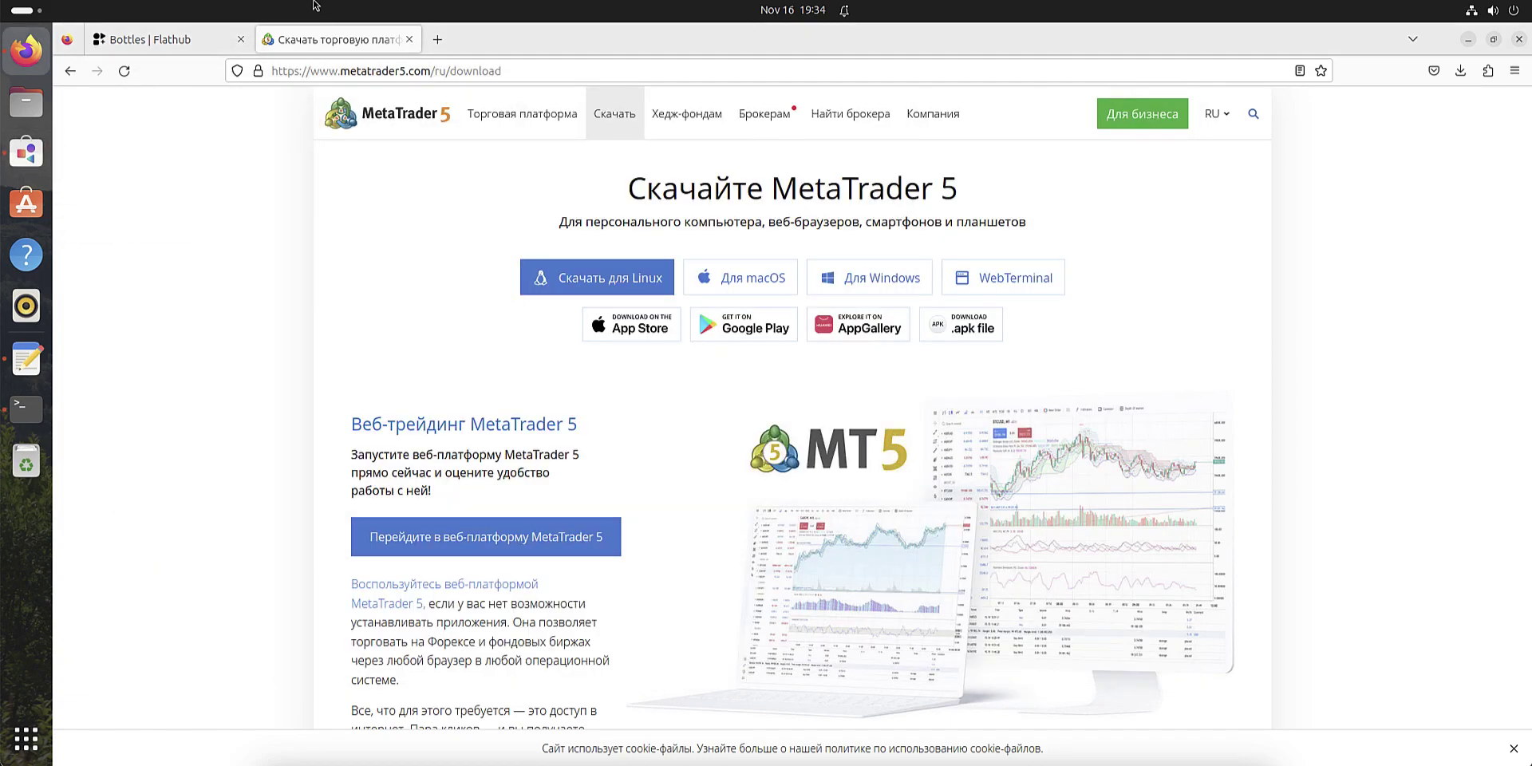
pyautogui.click(1468, 39)
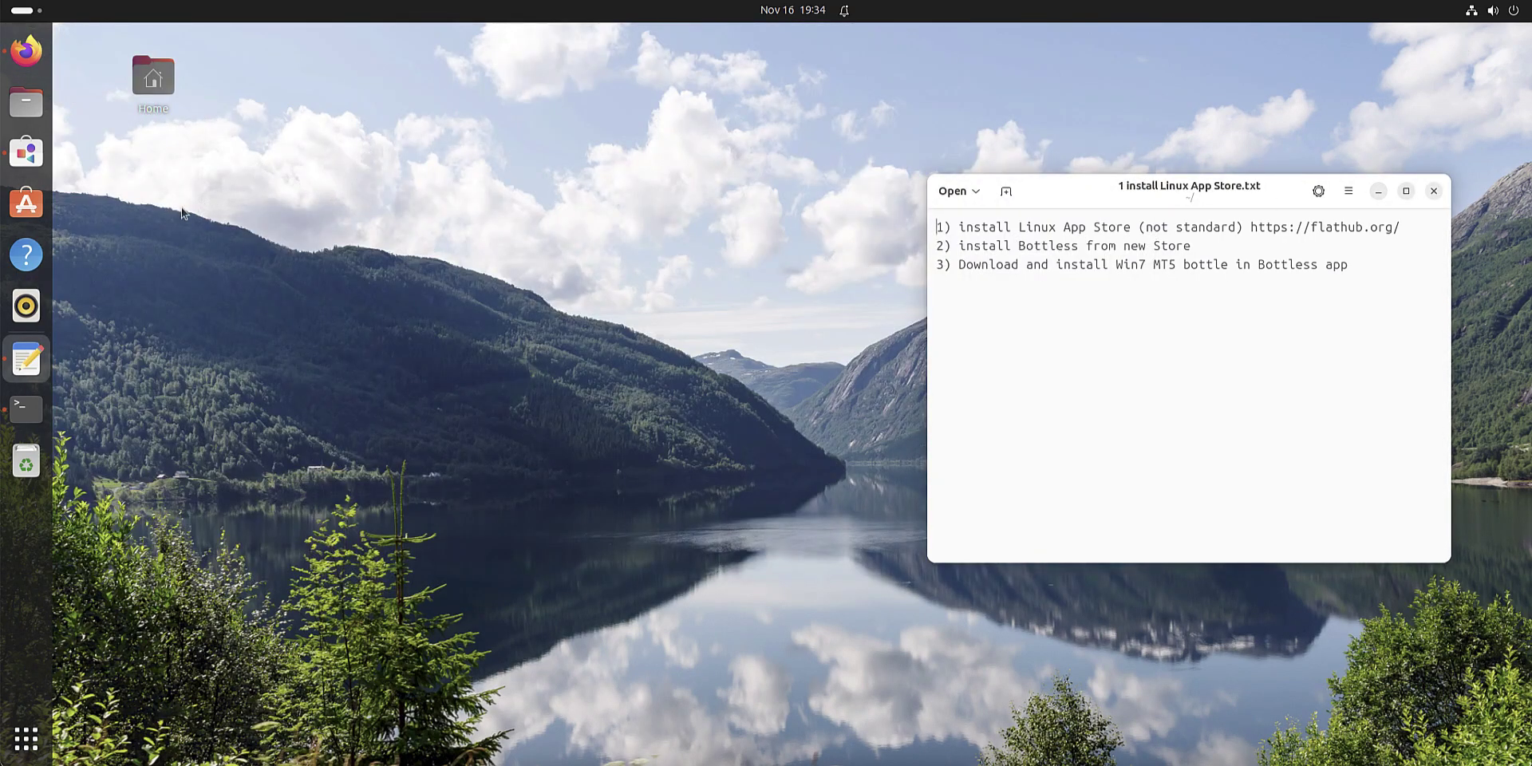
pyautogui.click(26, 151)
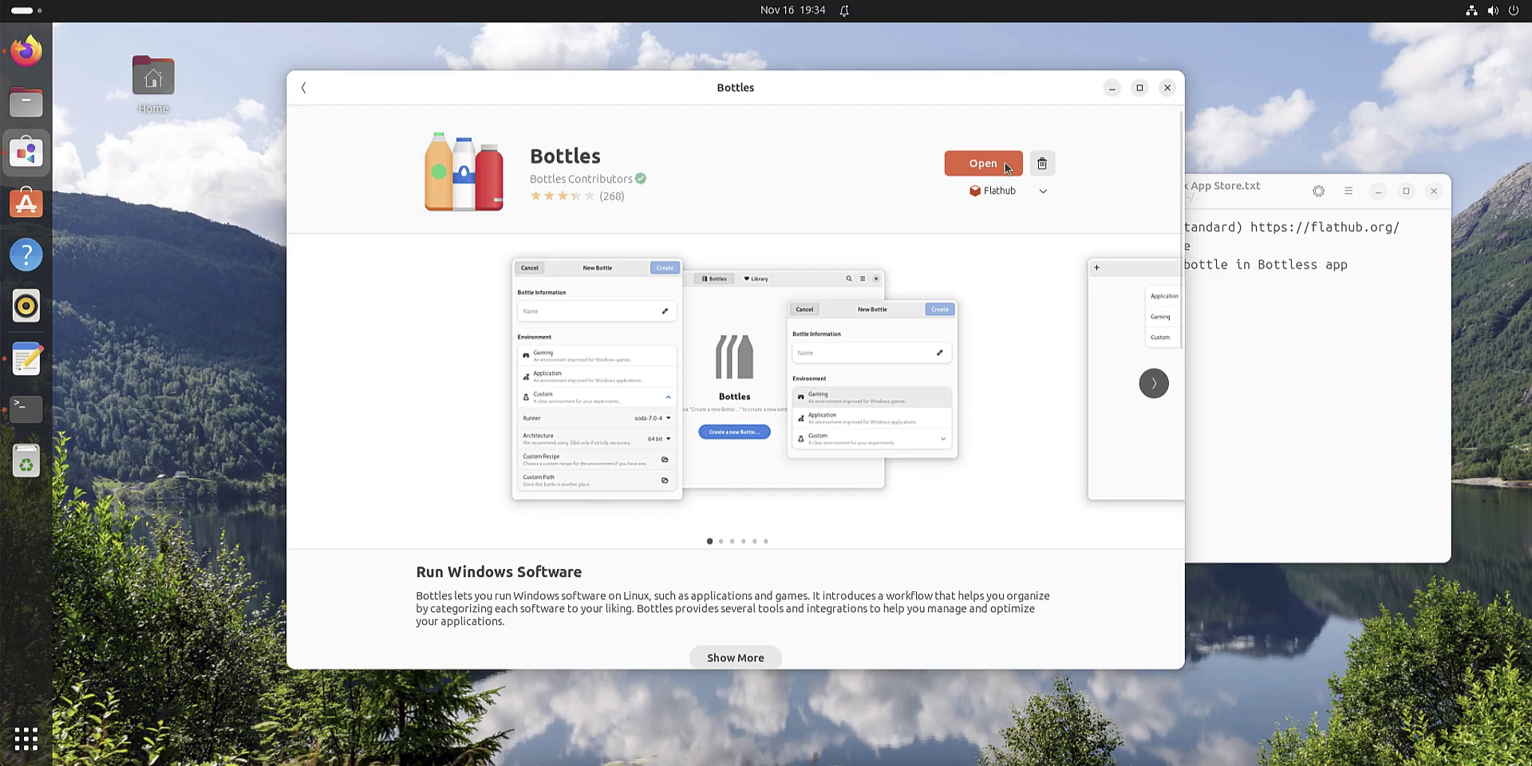
# - Launch Bottles, step through the welcome pages and setup, and show the empty Bottles list
pyautogui.click(976, 164)
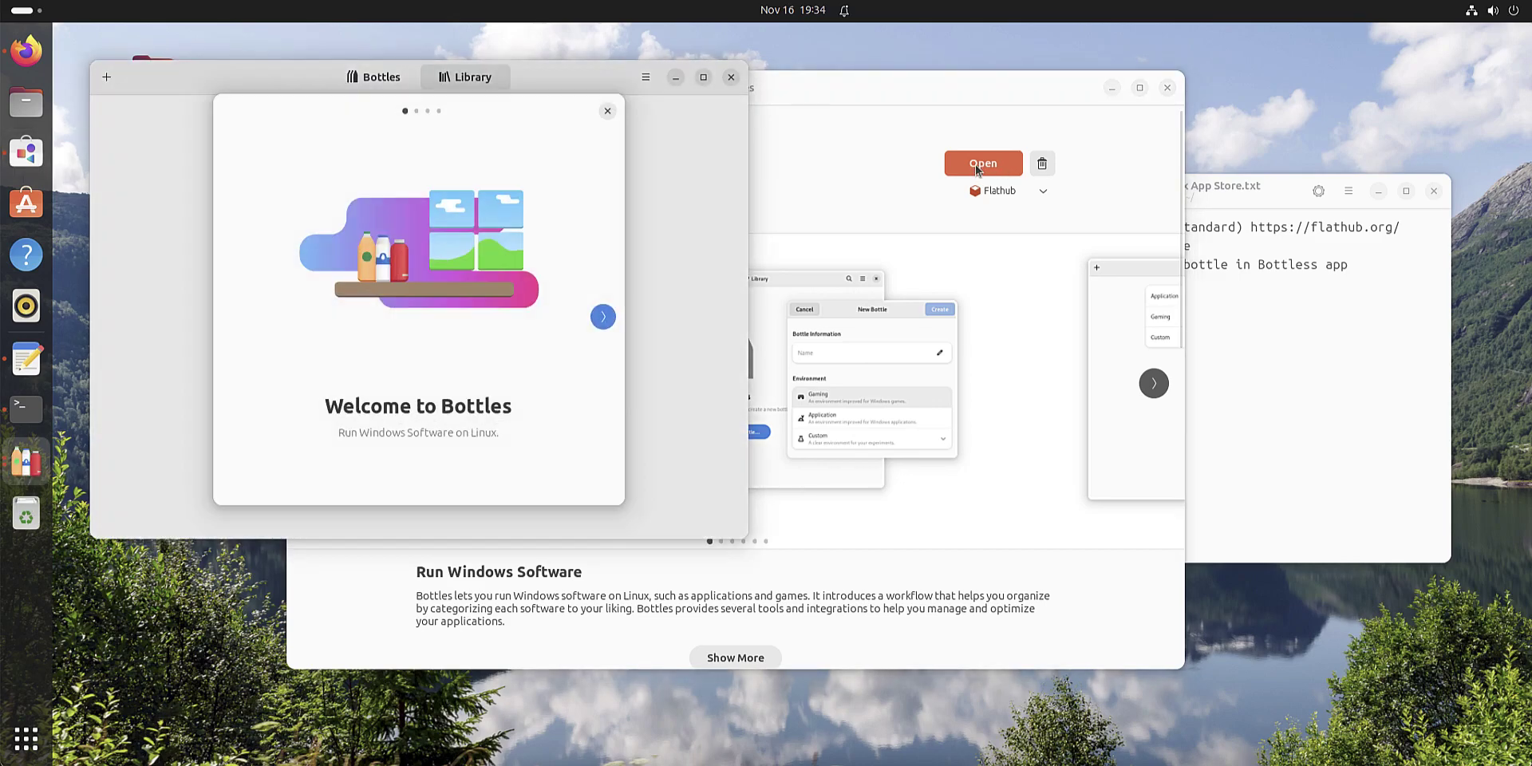
pyautogui.click(603, 317)
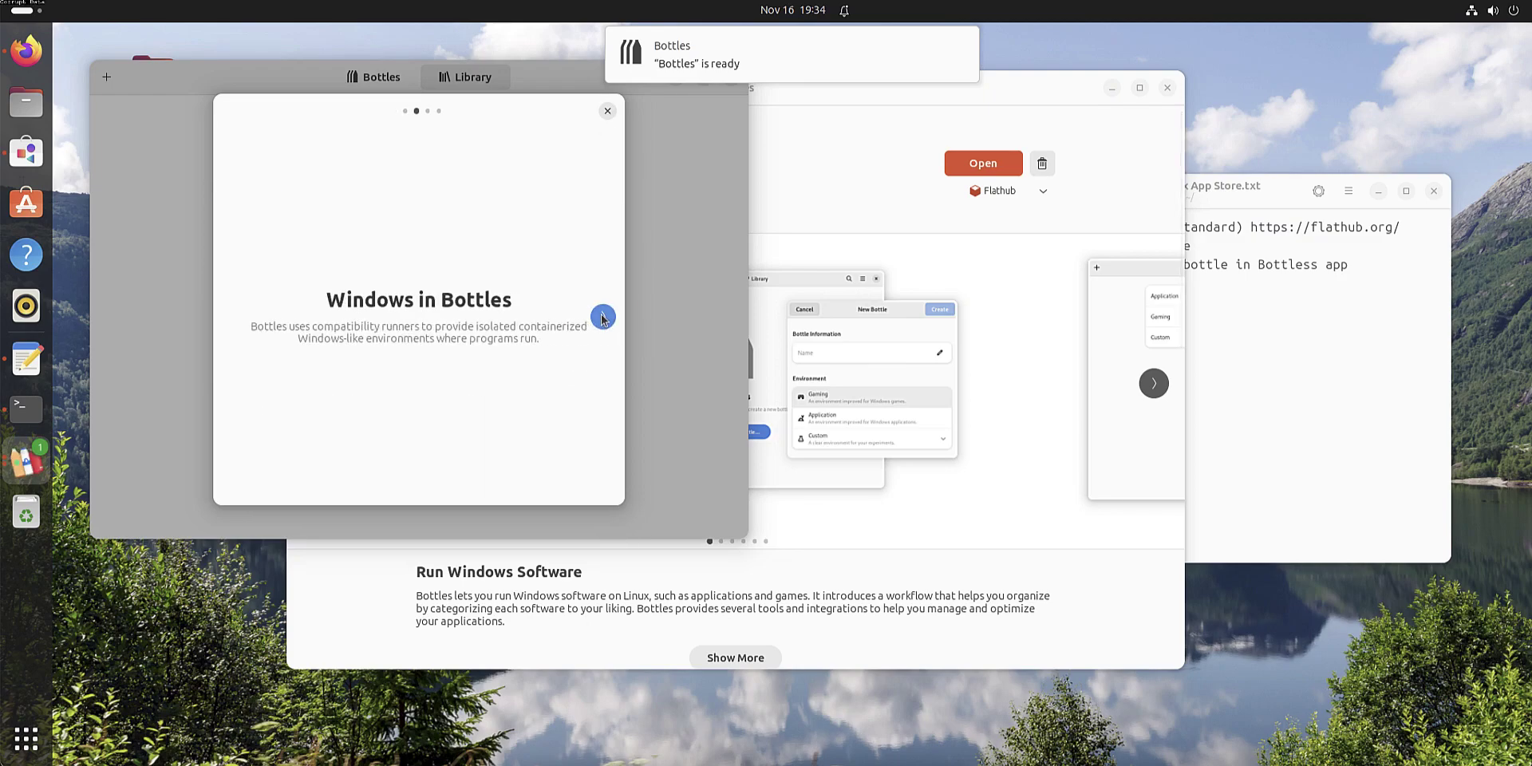
pyautogui.click(603, 317)
pyautogui.click(393, 353)
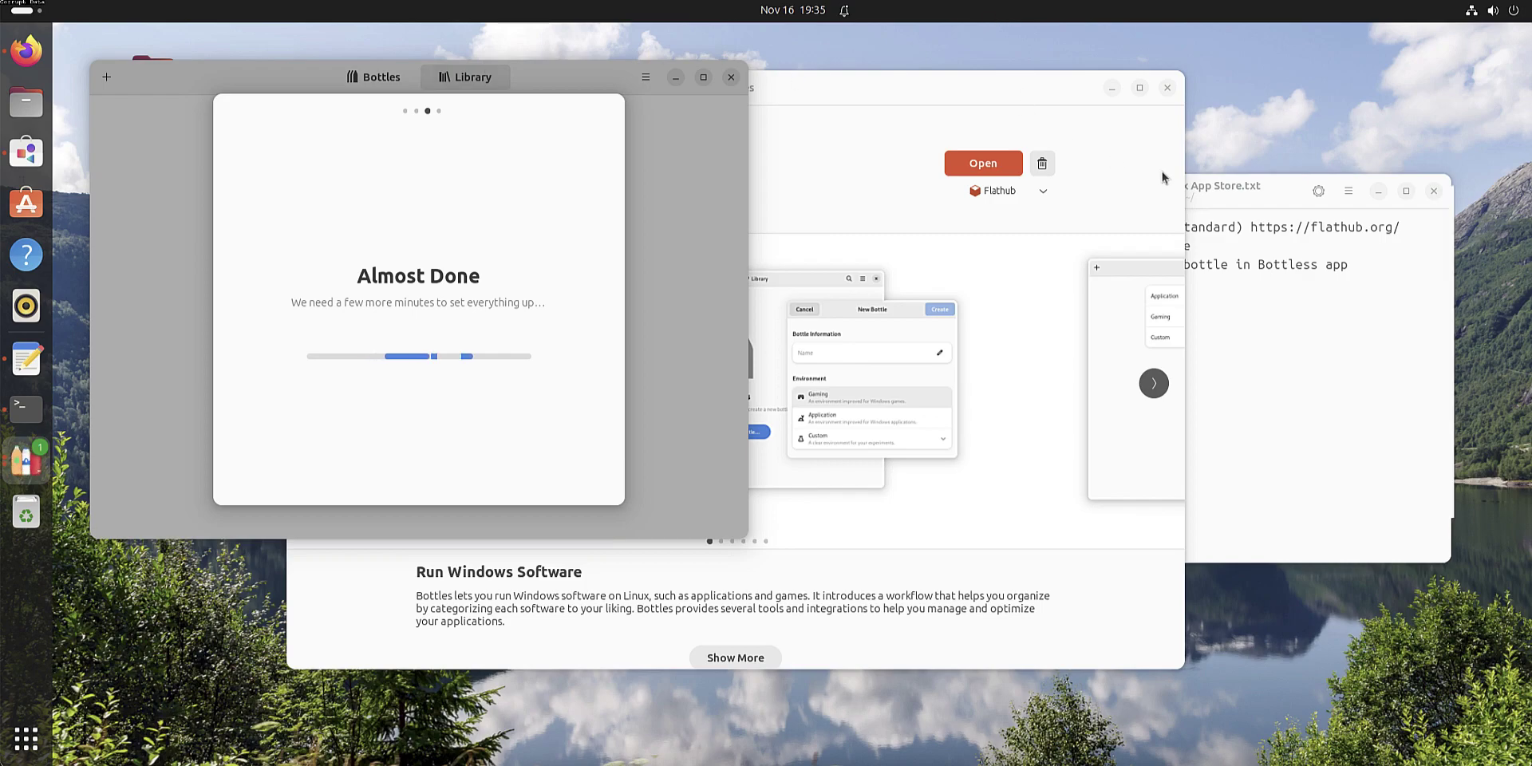
pyautogui.moveTo(1277, 180); pyautogui.dragTo(1277, 157)
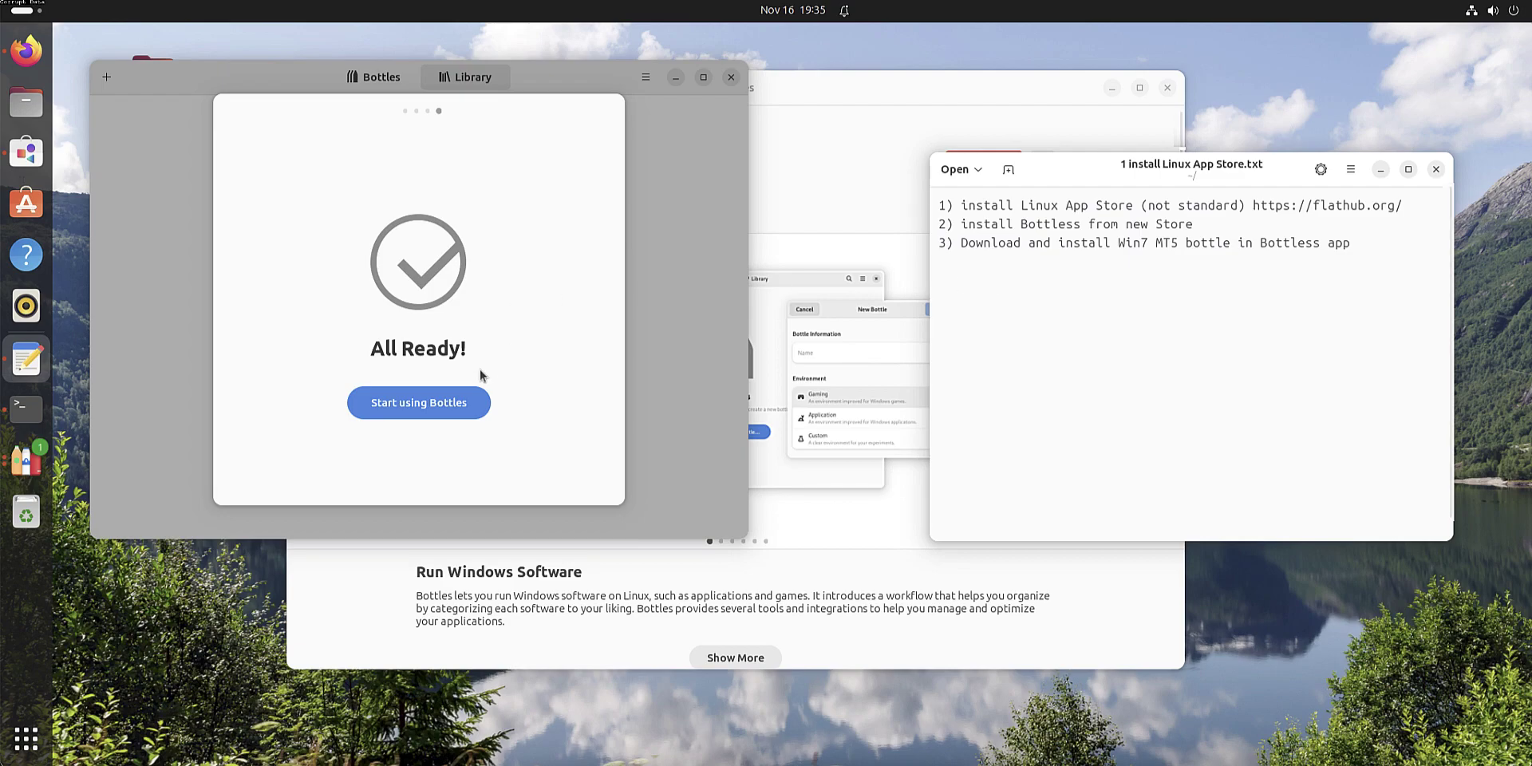
pyautogui.click(472, 403)
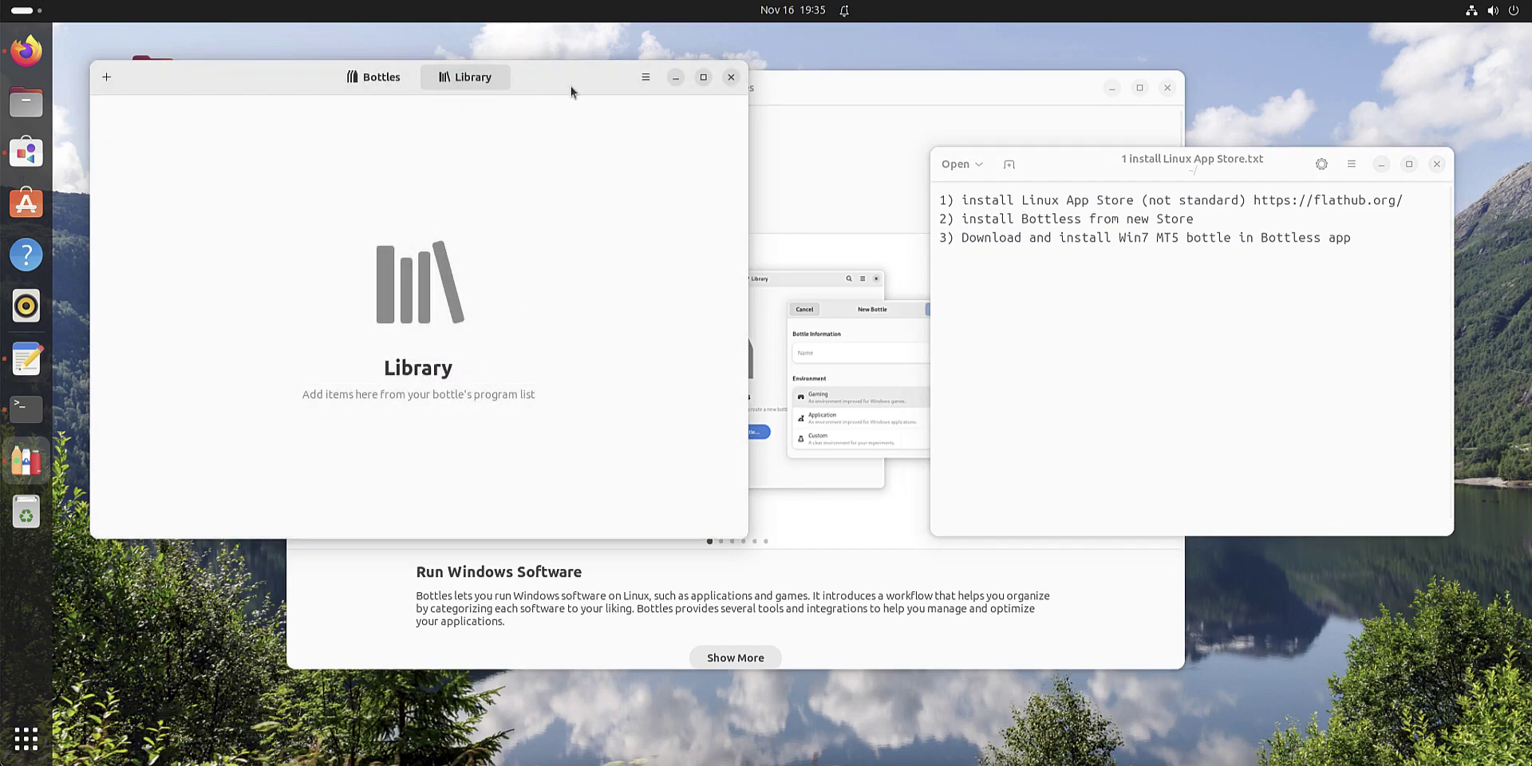
pyautogui.moveTo(572, 84); pyautogui.dragTo(750, 89)
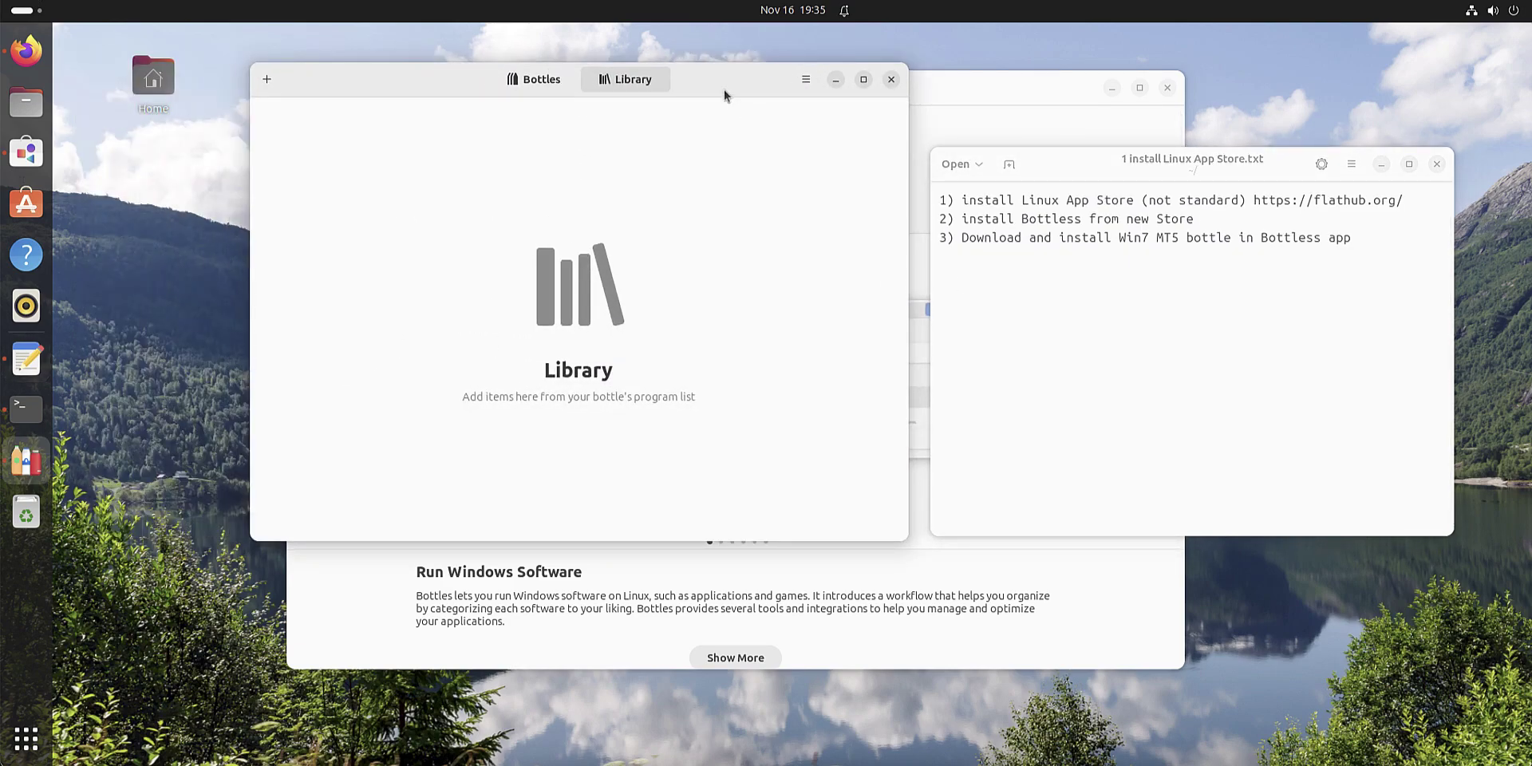
pyautogui.click(531, 90)
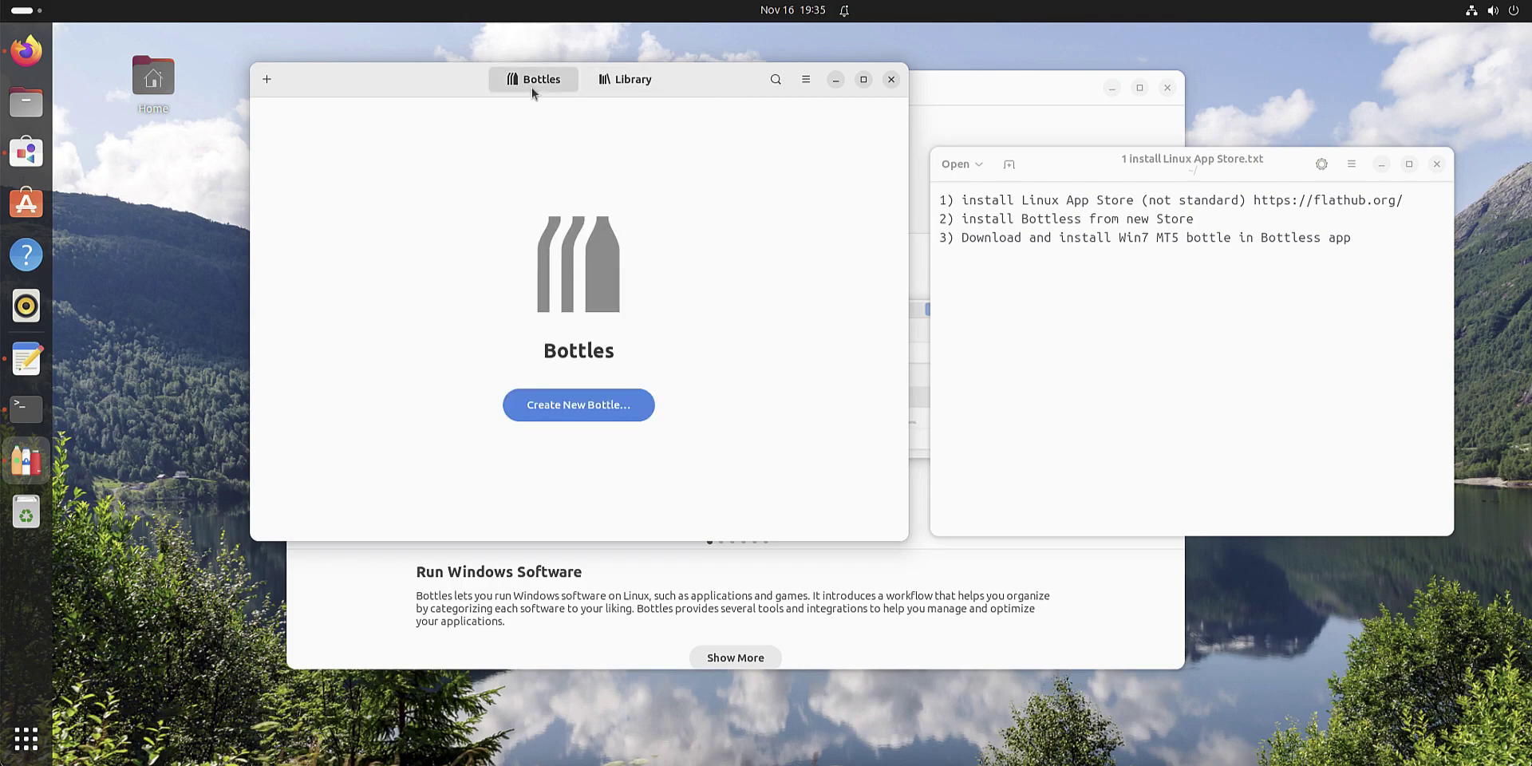
# - Create an Application bottle named 'Metatrader' and close the confirmation
pyautogui.click(622, 422)
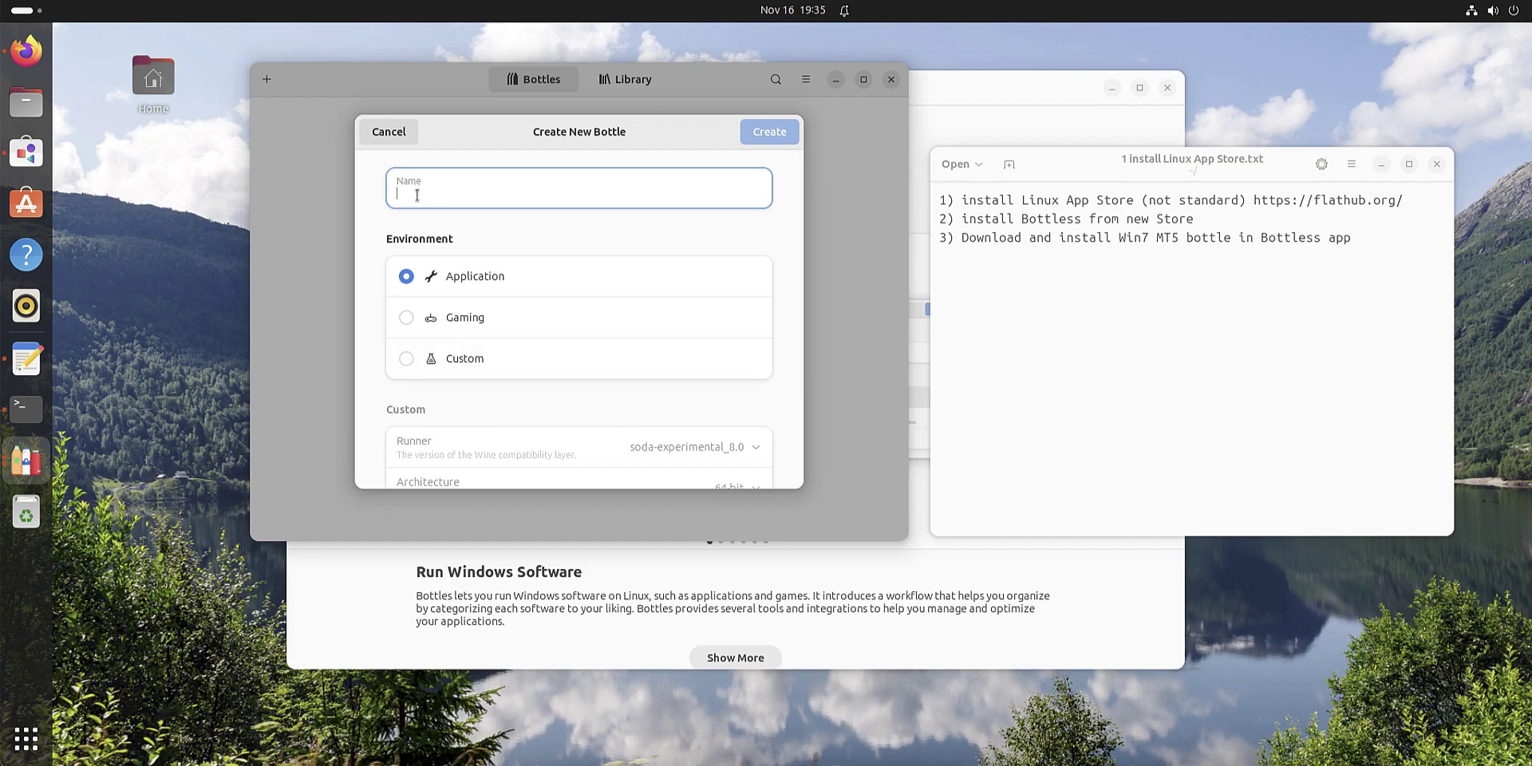
pyautogui.write('Met')
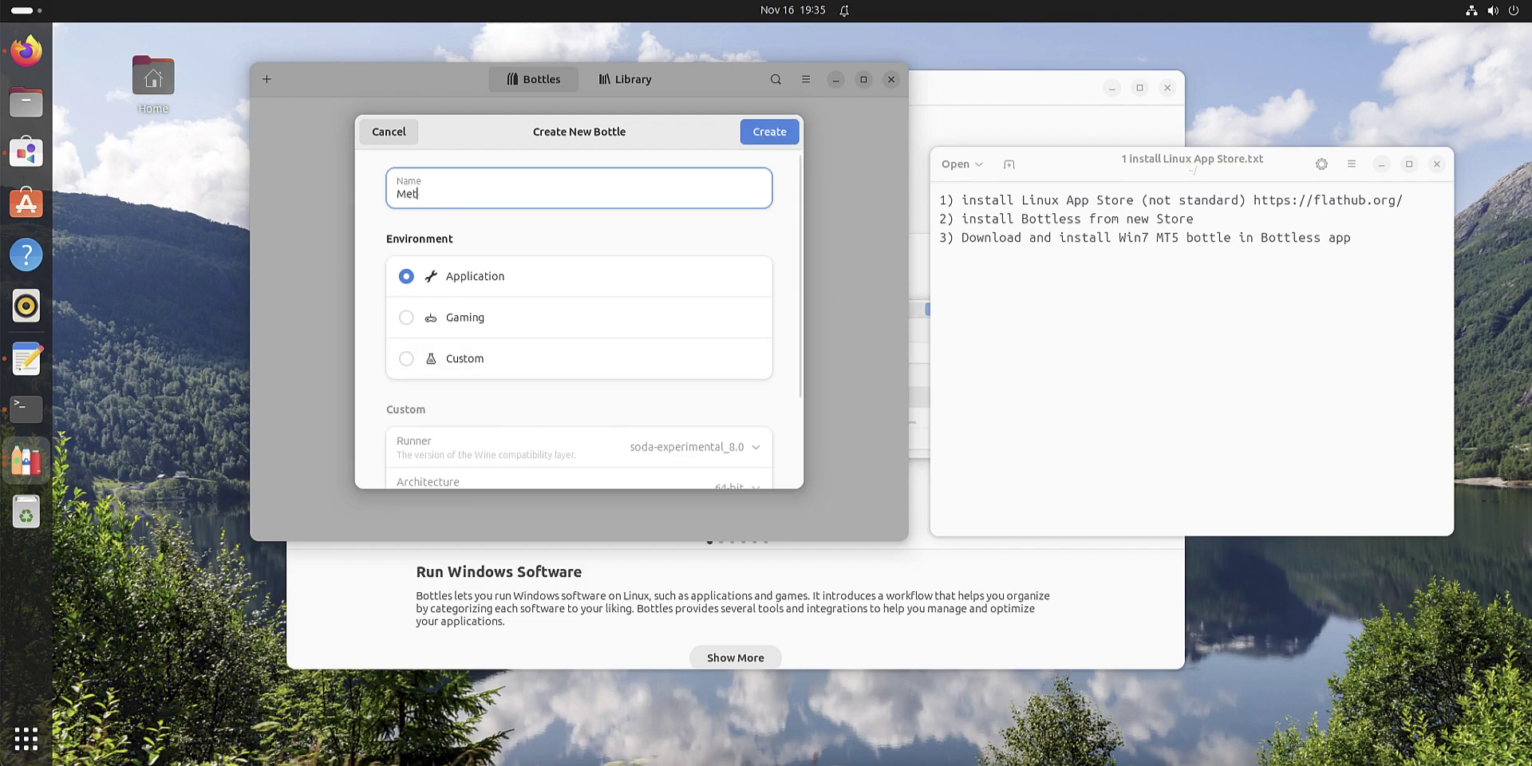
pyautogui.write('atrader')
pyautogui.click(767, 135)
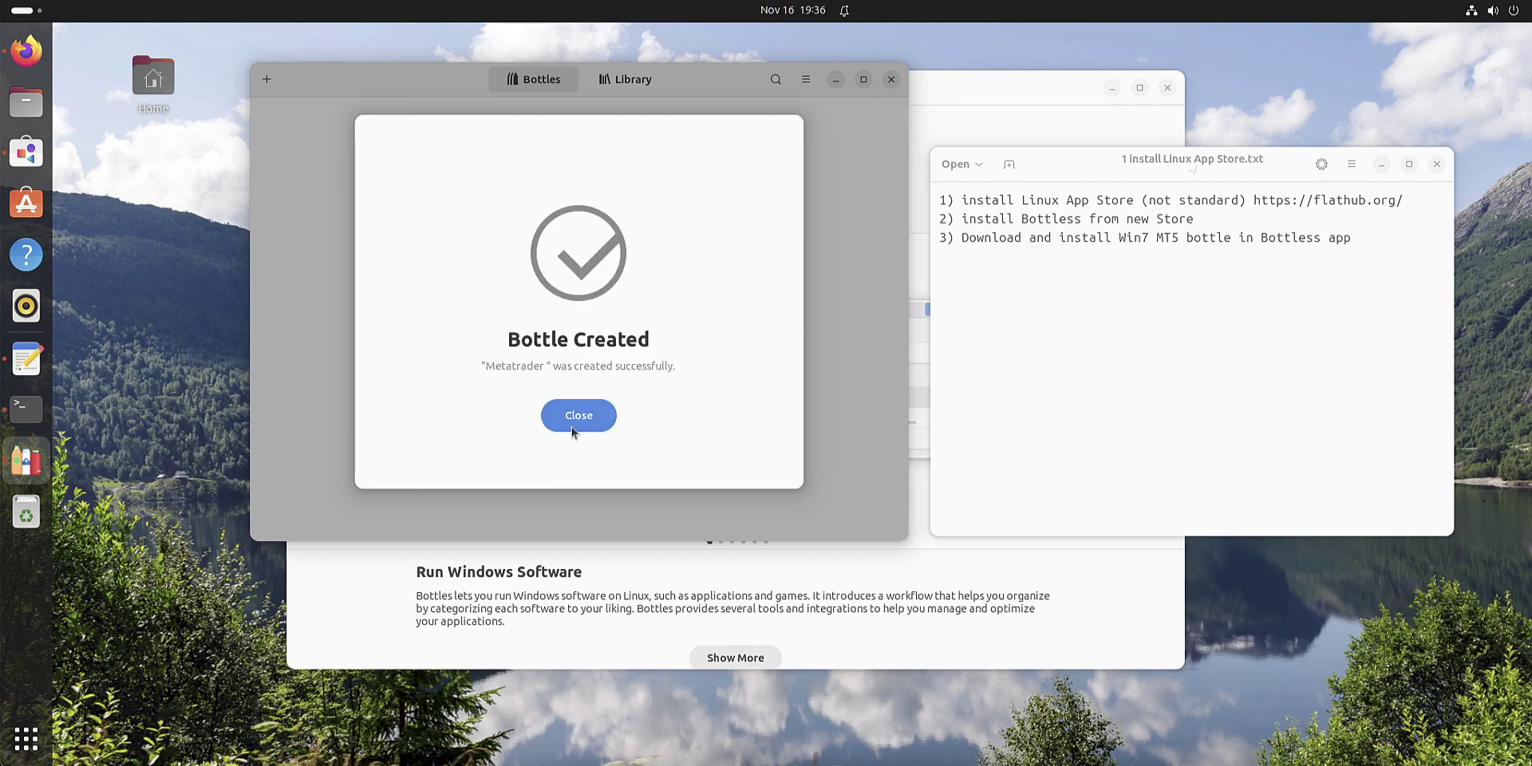
pyautogui.click(571, 426)
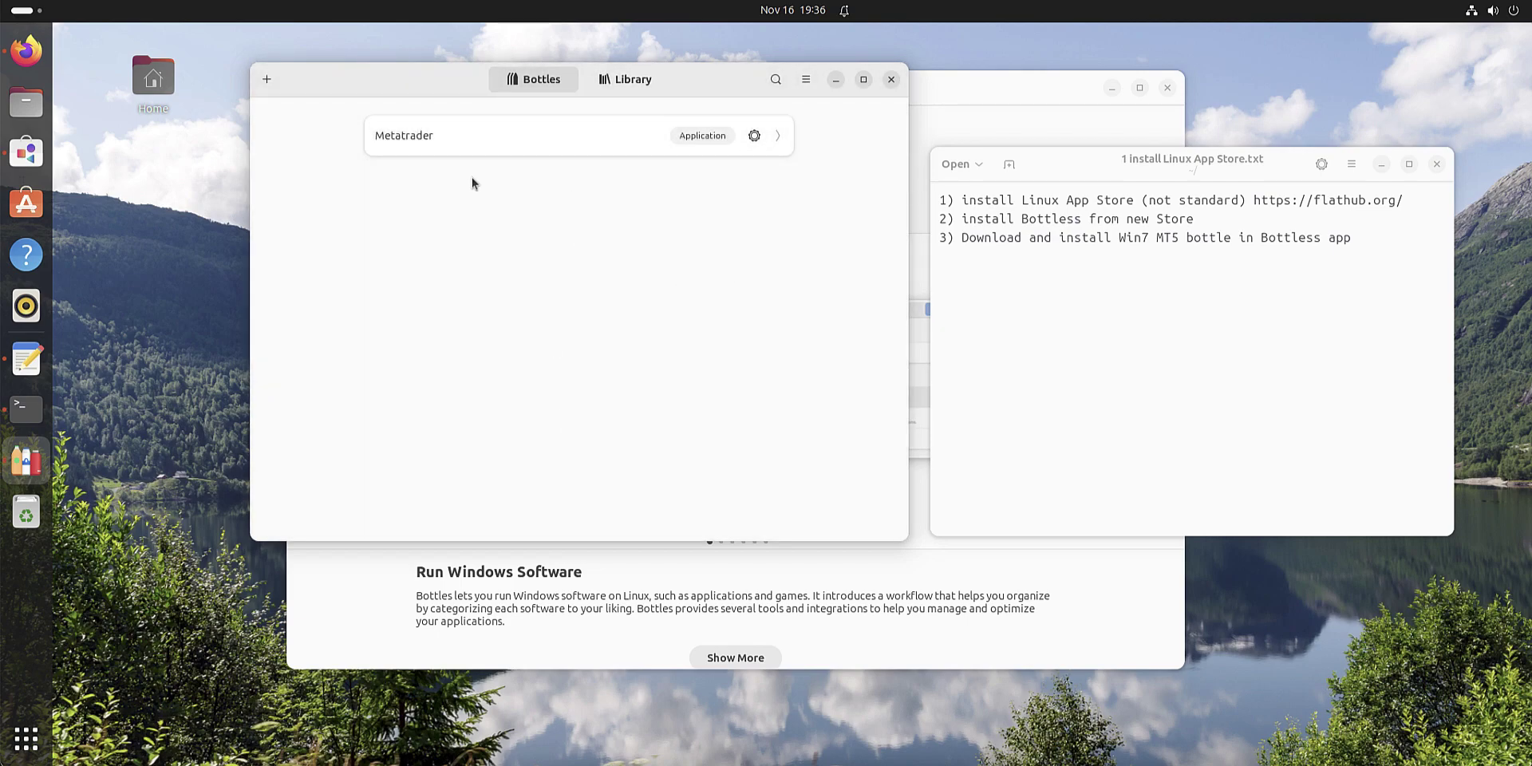
# - Run mt5setup.exe inside the Metatrader bottle and complete the MetaTrader 5 installation
pyautogui.click(593, 145)
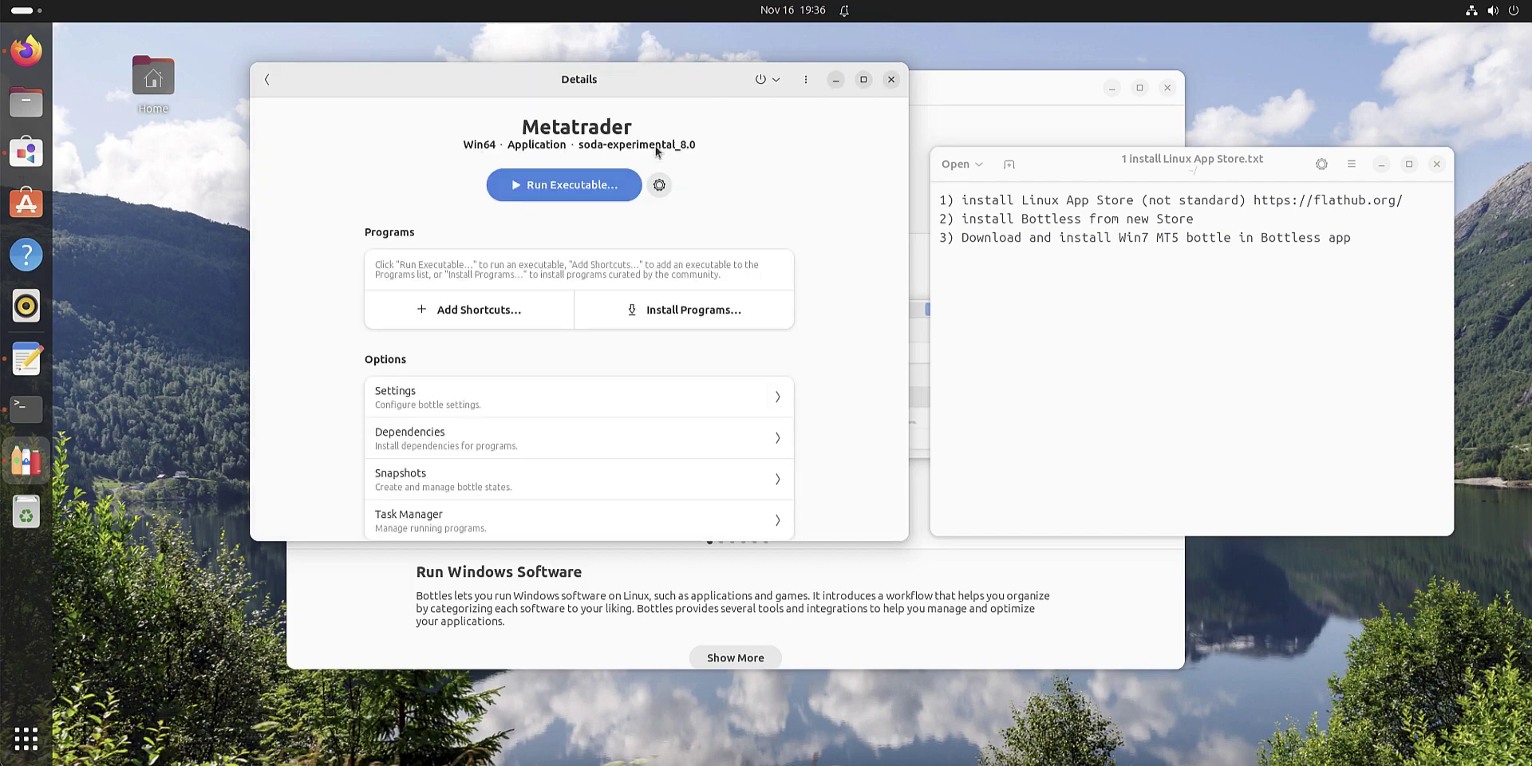
pyautogui.click(564, 192)
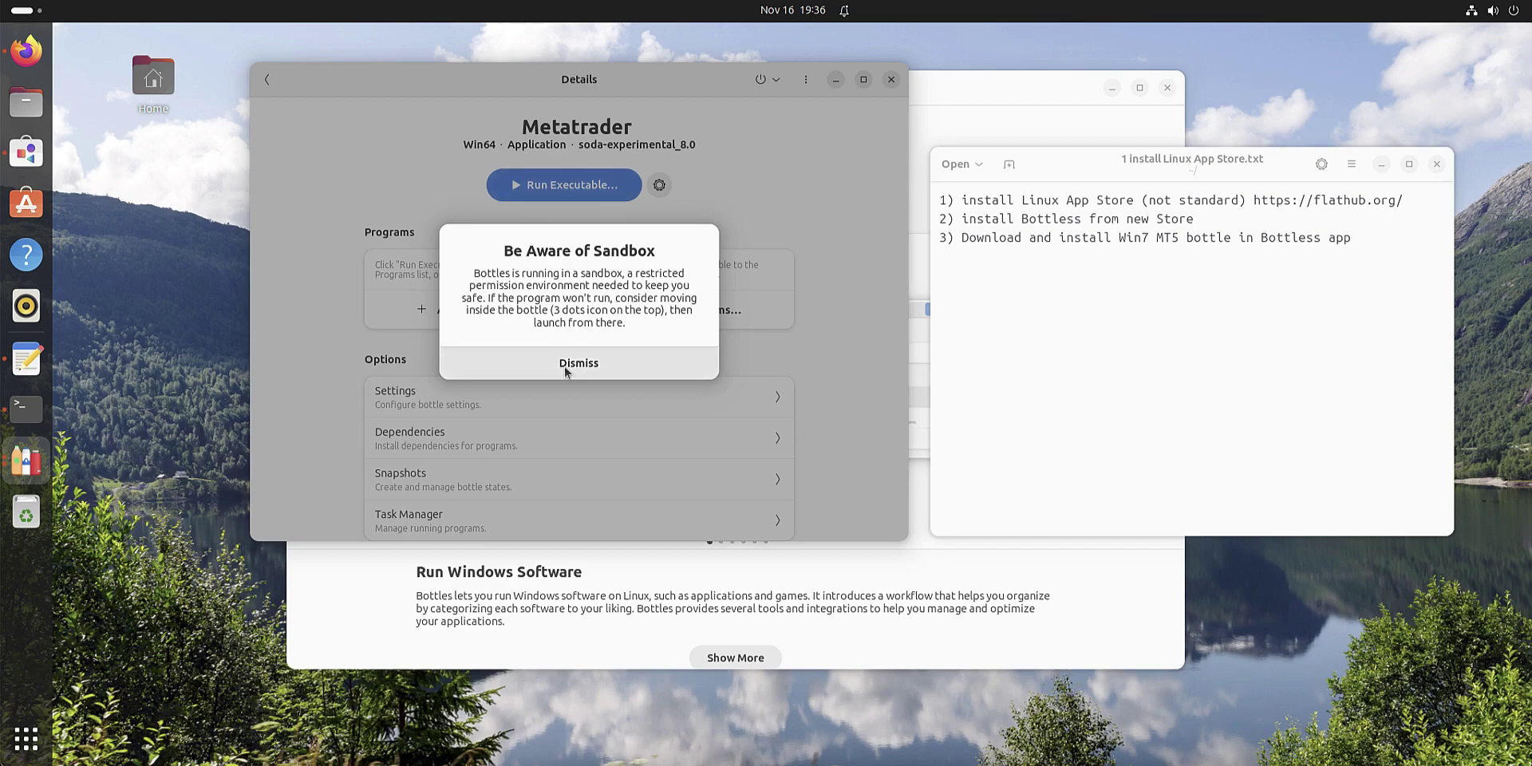
pyautogui.click(565, 367)
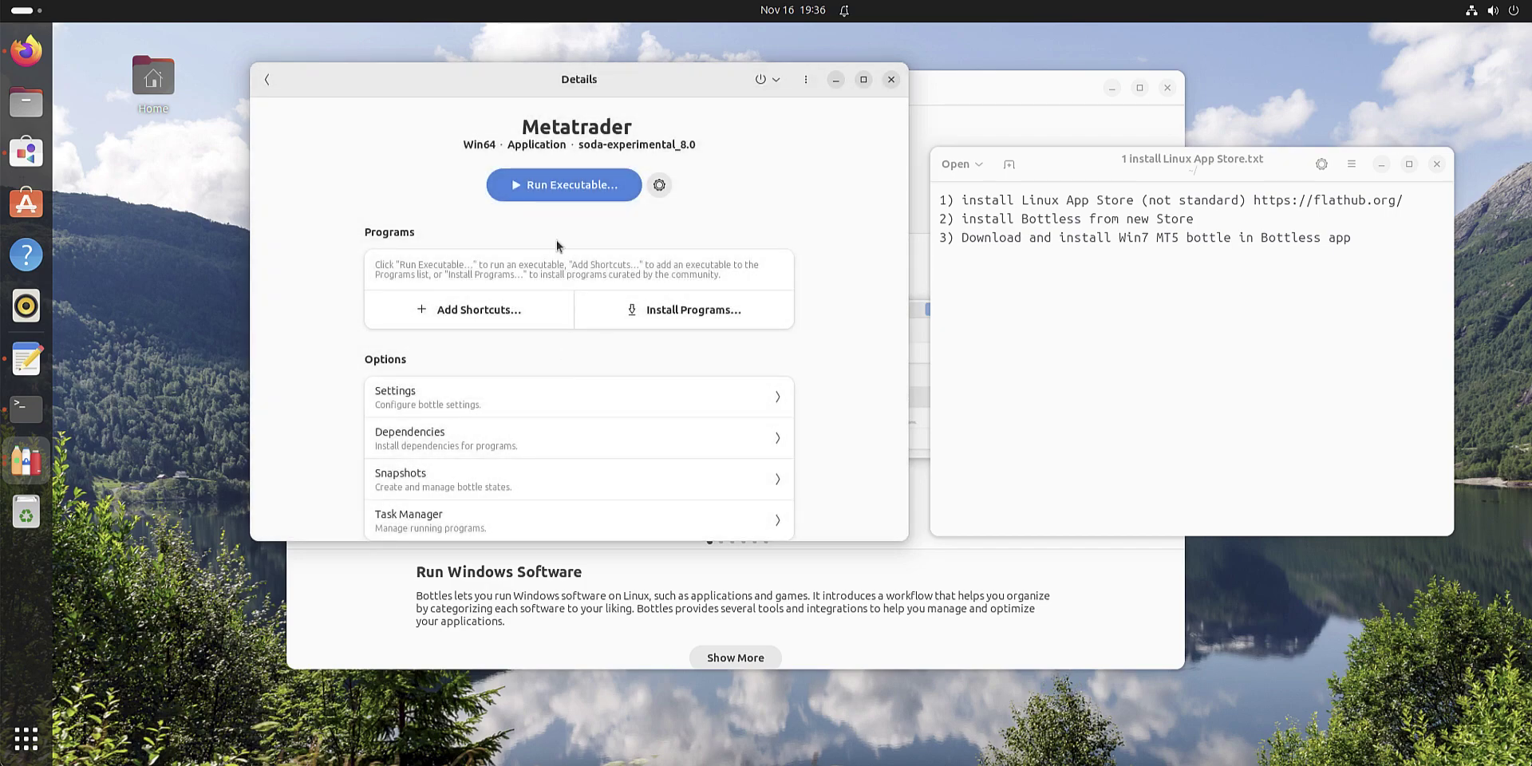
pyautogui.click(552, 189)
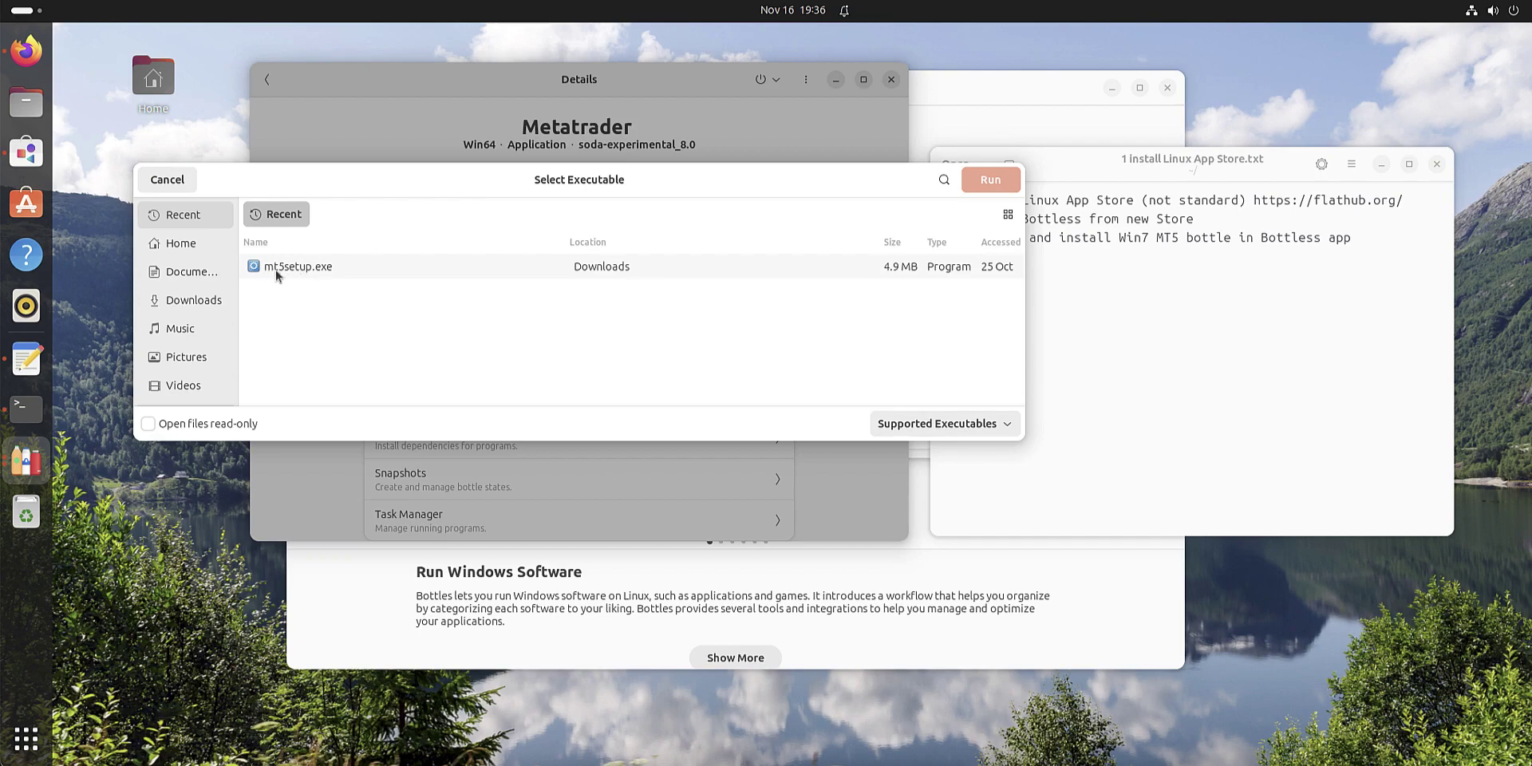
pyautogui.click(330, 271)
pyautogui.doubleClick(329, 267)
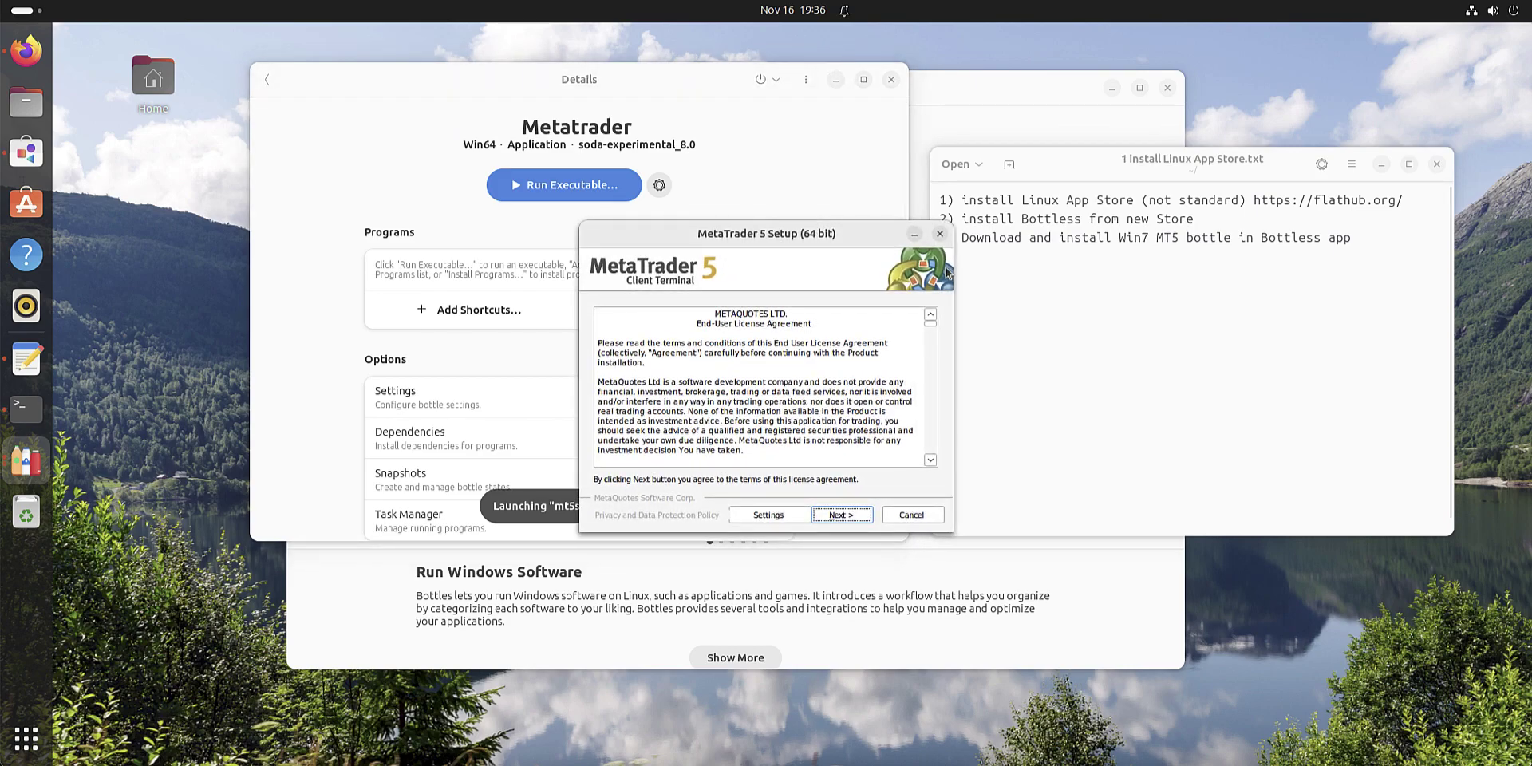
pyautogui.click(864, 515)
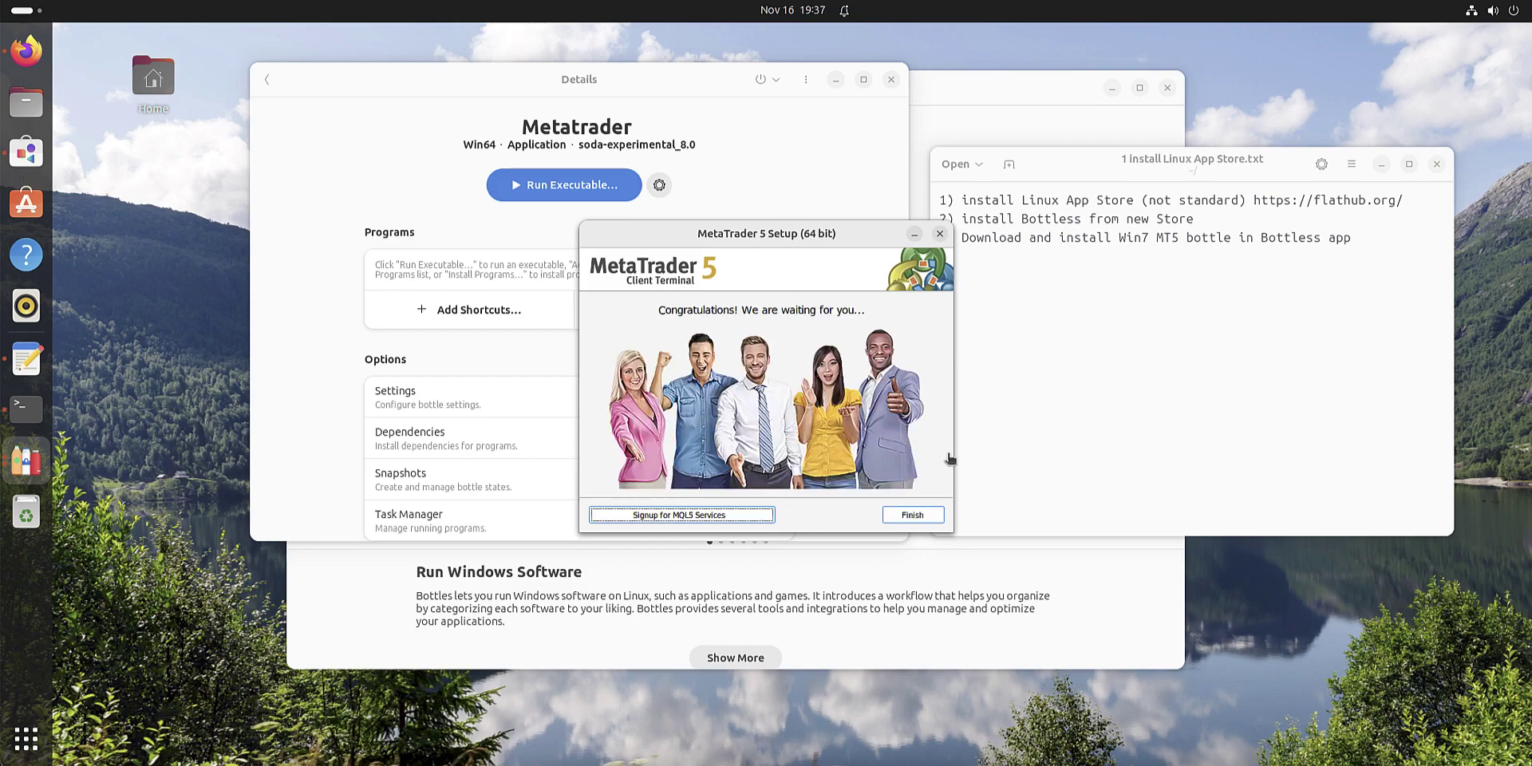
pyautogui.click(935, 520)
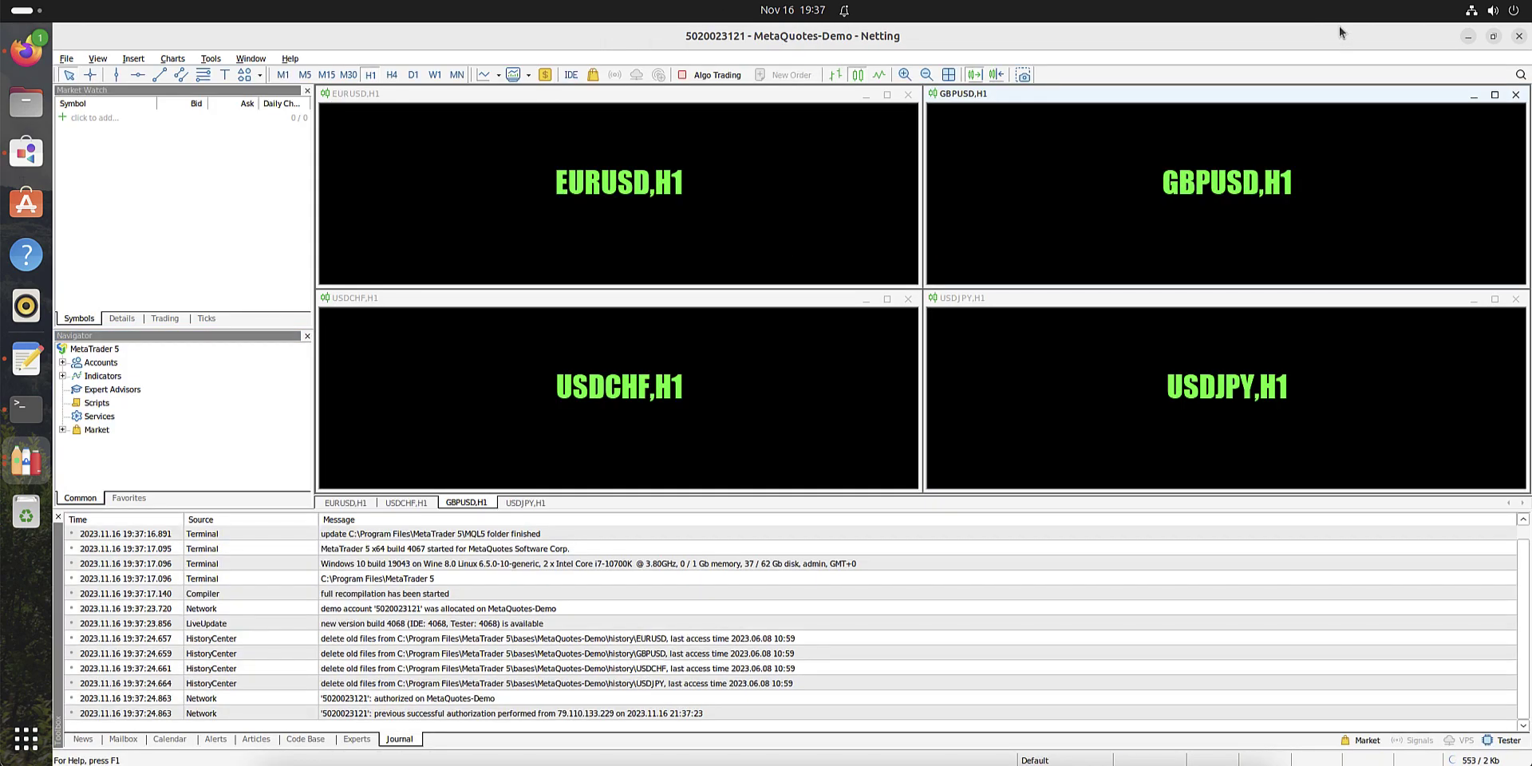
# - Maximize the EURUSD,H1 chart, then close the MetaTrader 5 terminal
pyautogui.click(887, 95)
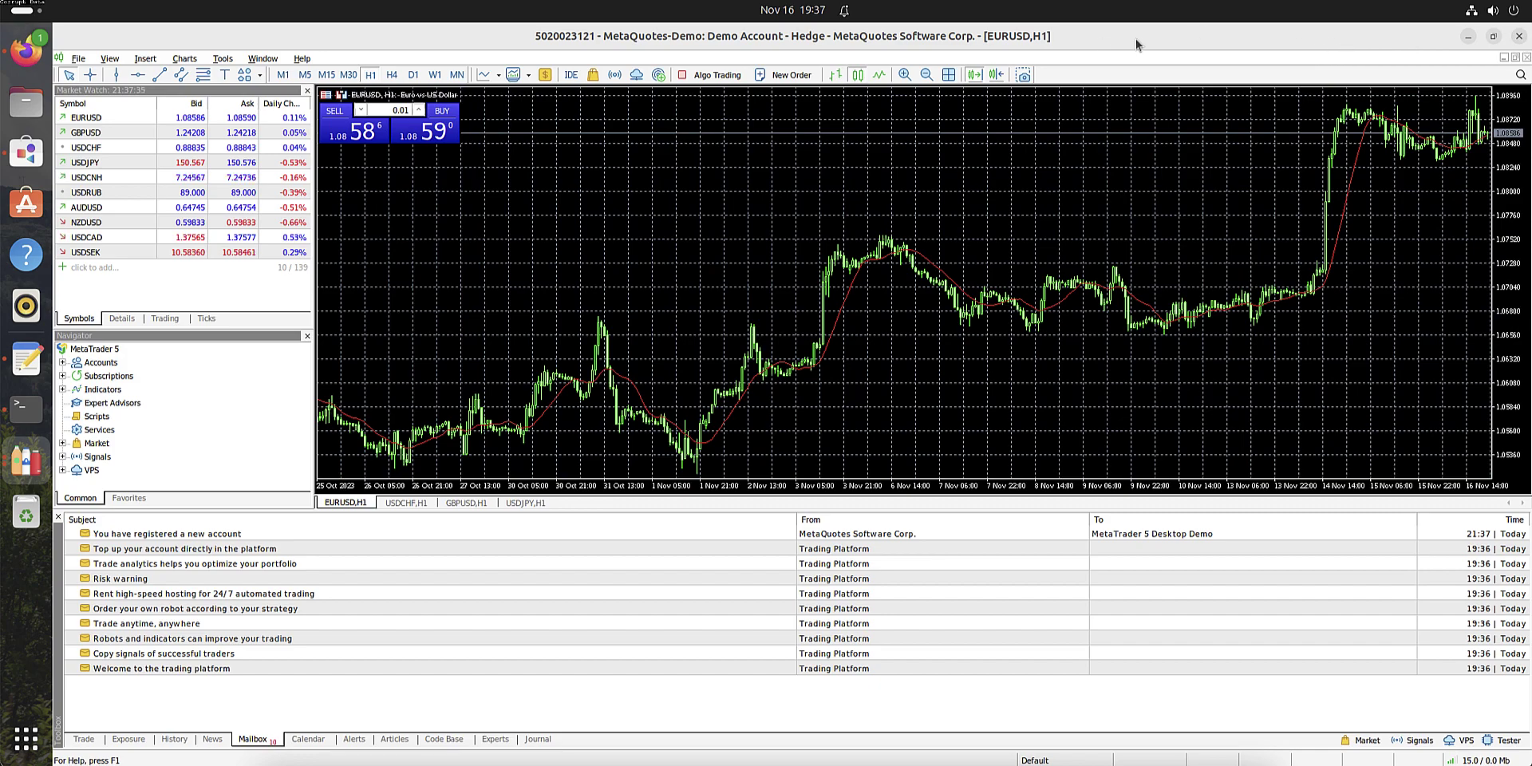
pyautogui.click(1520, 37)
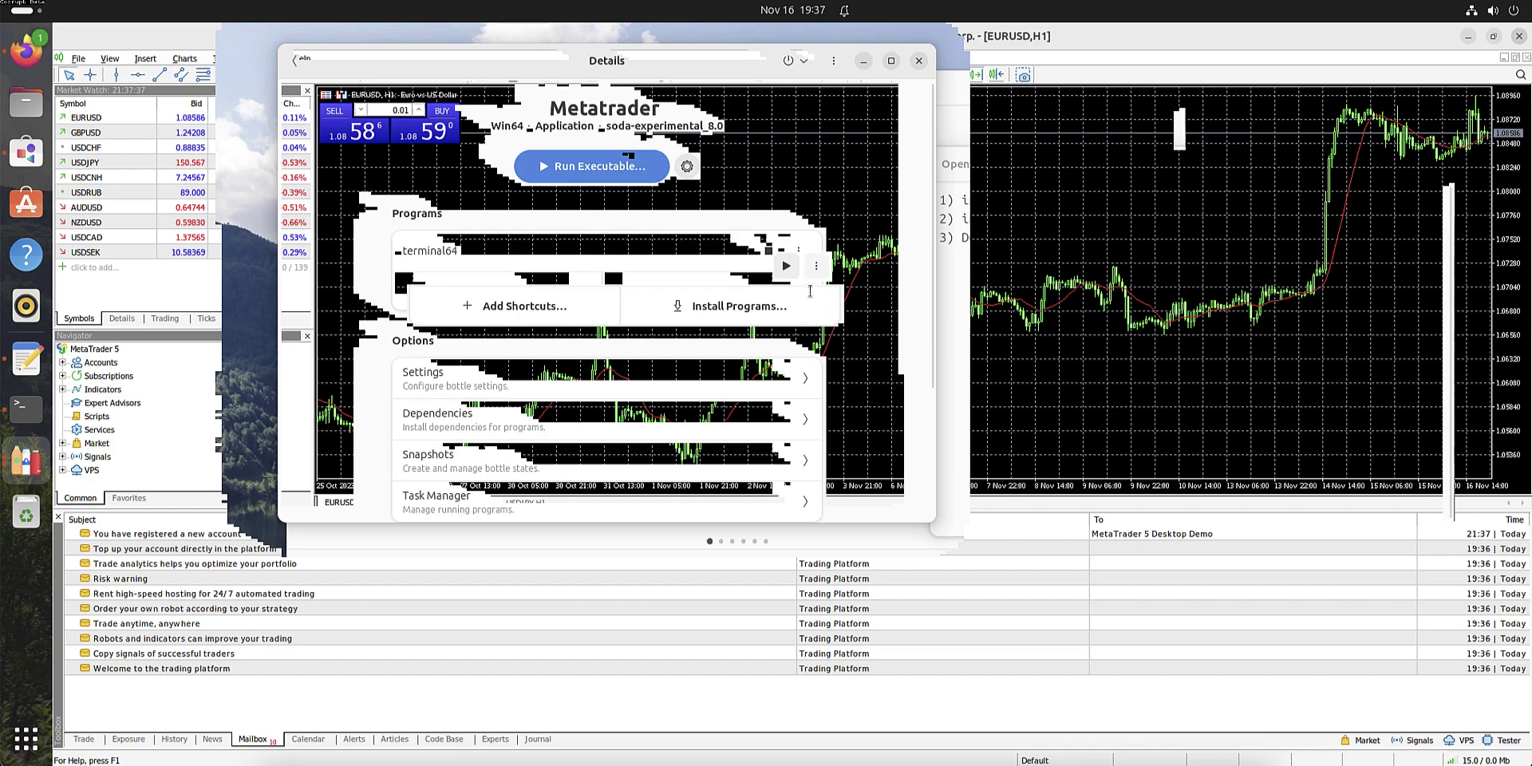
# - Stop terminal64 and look over its program options menu before closing it
pyautogui.click(786, 266)
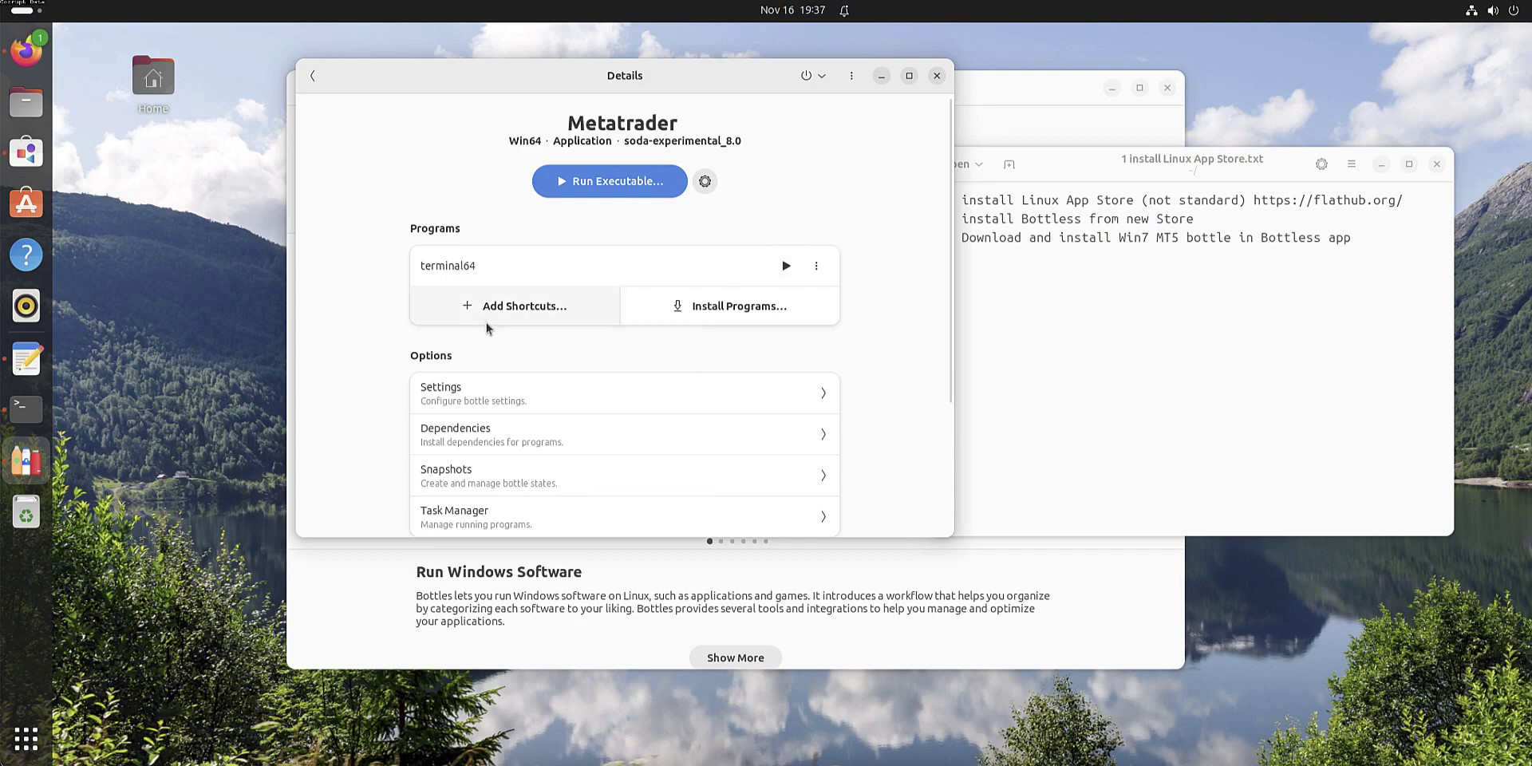
pyautogui.click(815, 268)
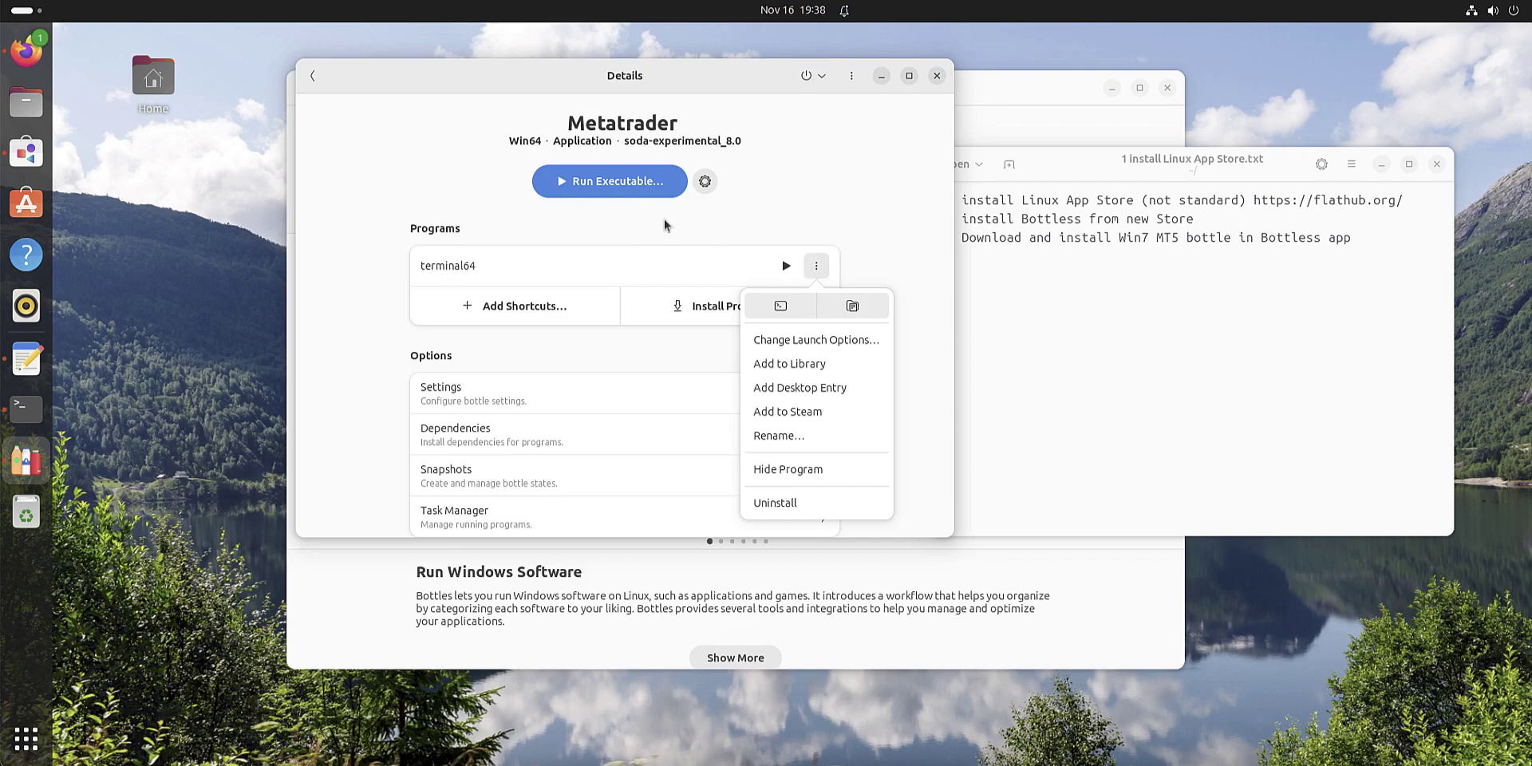
pyautogui.click(199, 143)
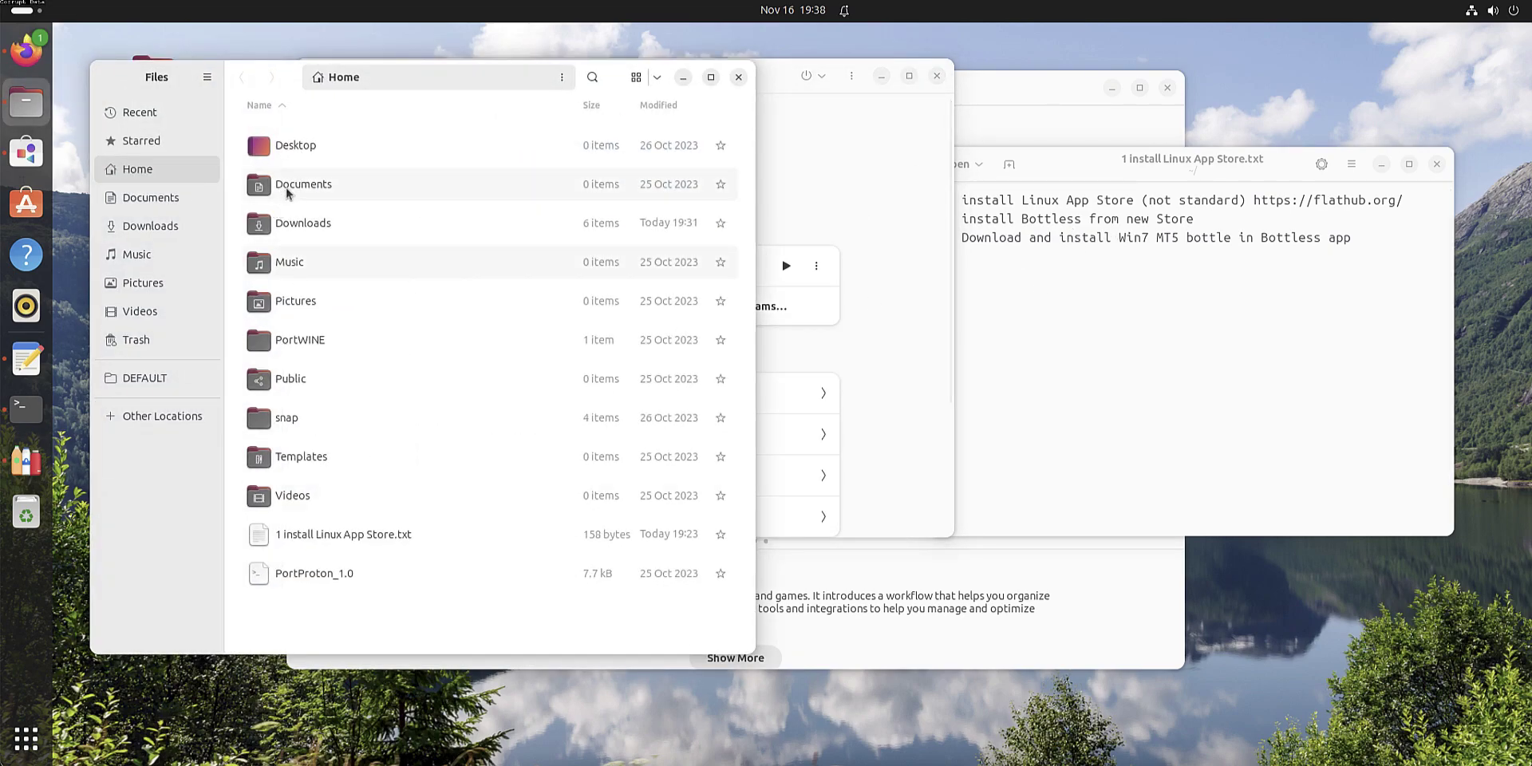
# - Remove the DEFAULT bookmark from the Files sidebar, browse Home and Documents, then close Files
pyautogui.click(141, 379)
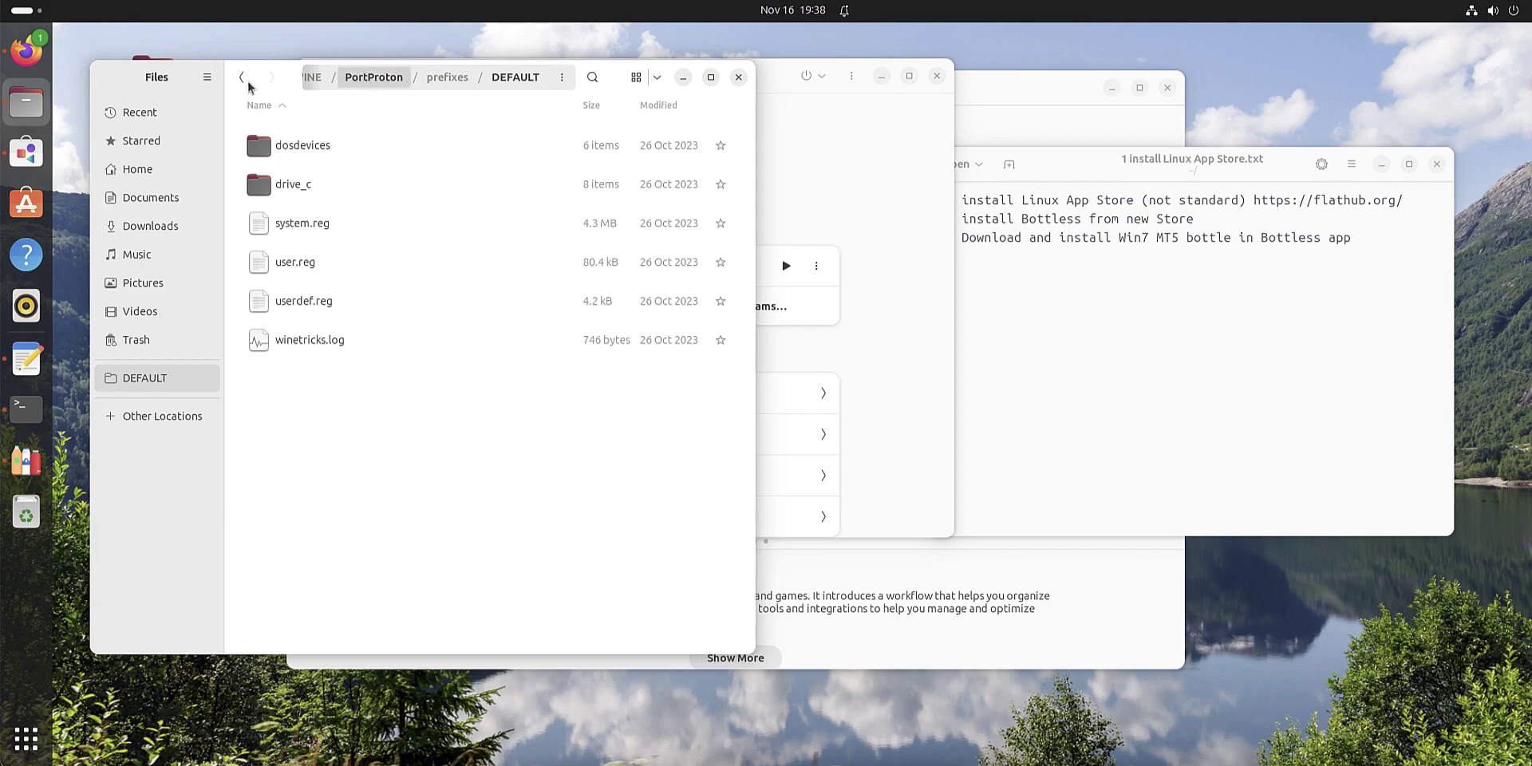
pyautogui.rightClick(189, 387)
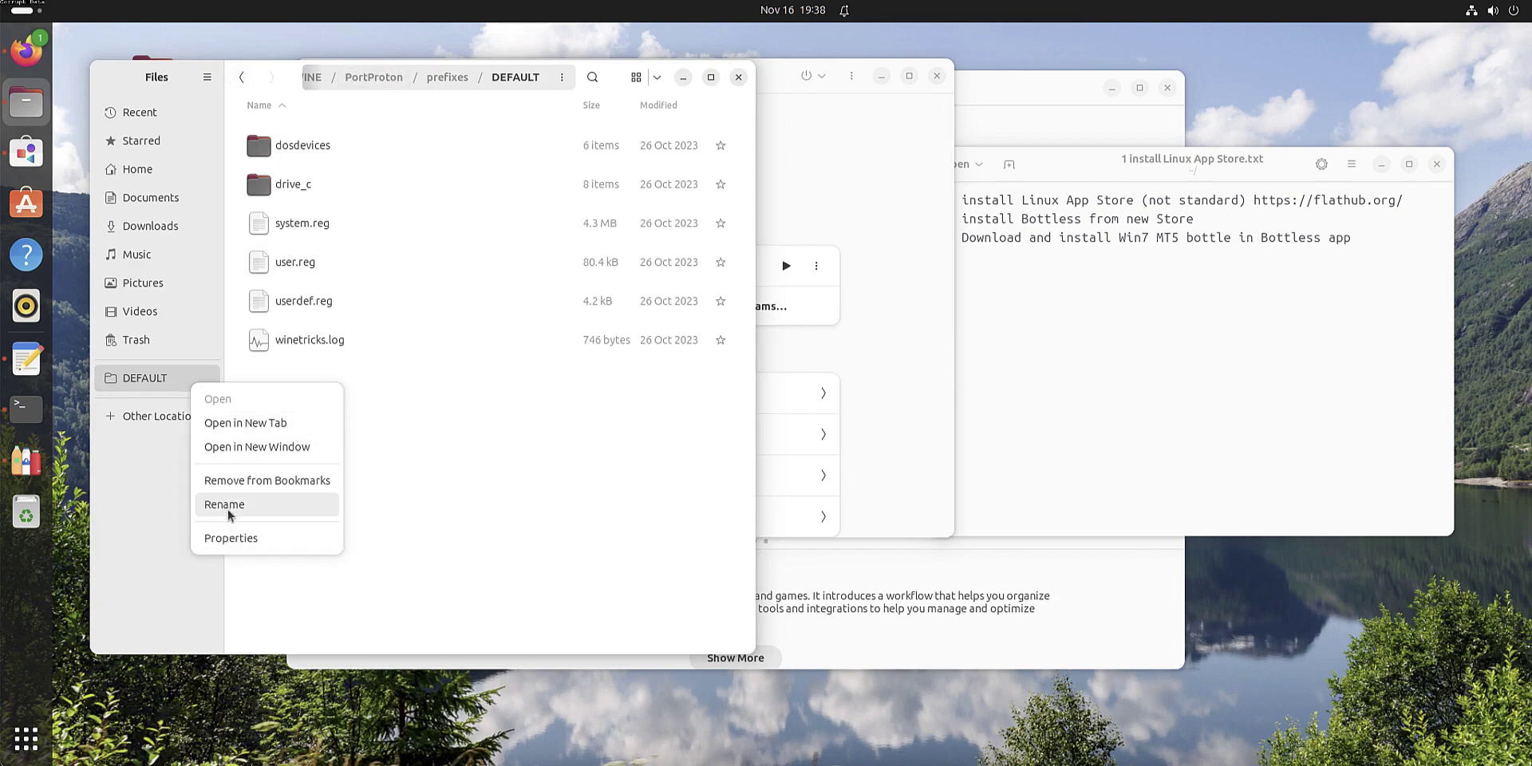
pyautogui.click(263, 481)
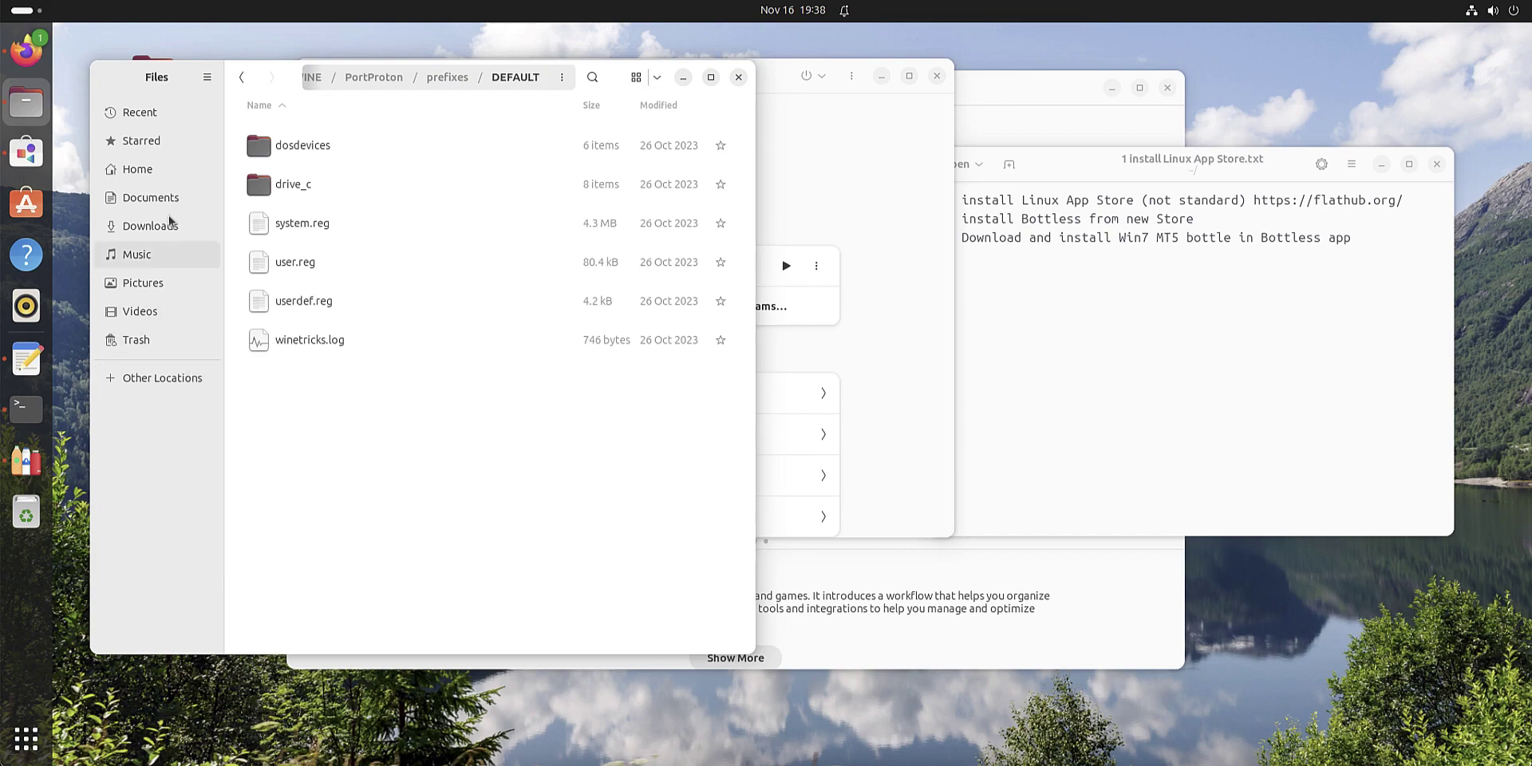
pyautogui.click(161, 174)
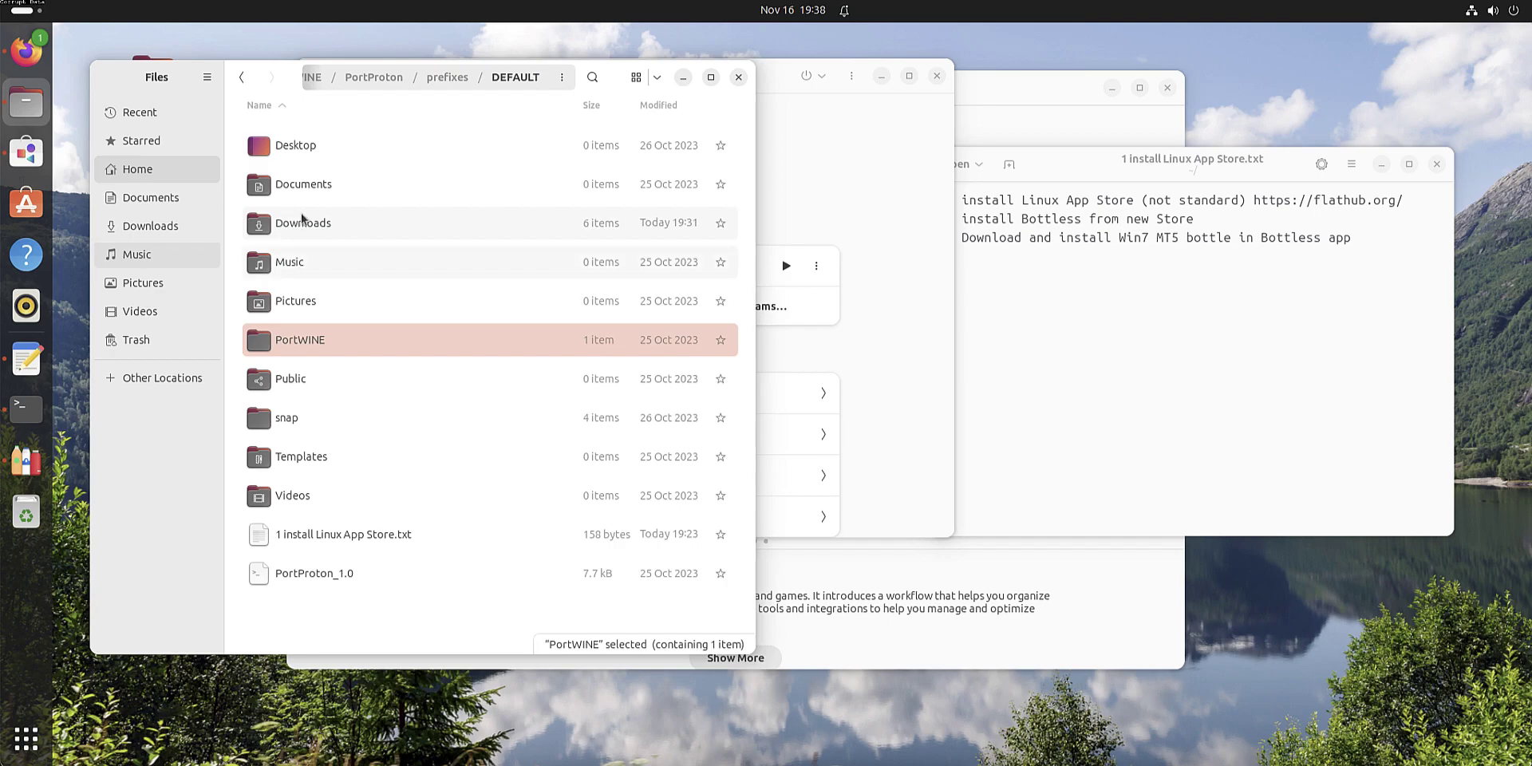
pyautogui.doubleClick(317, 185)
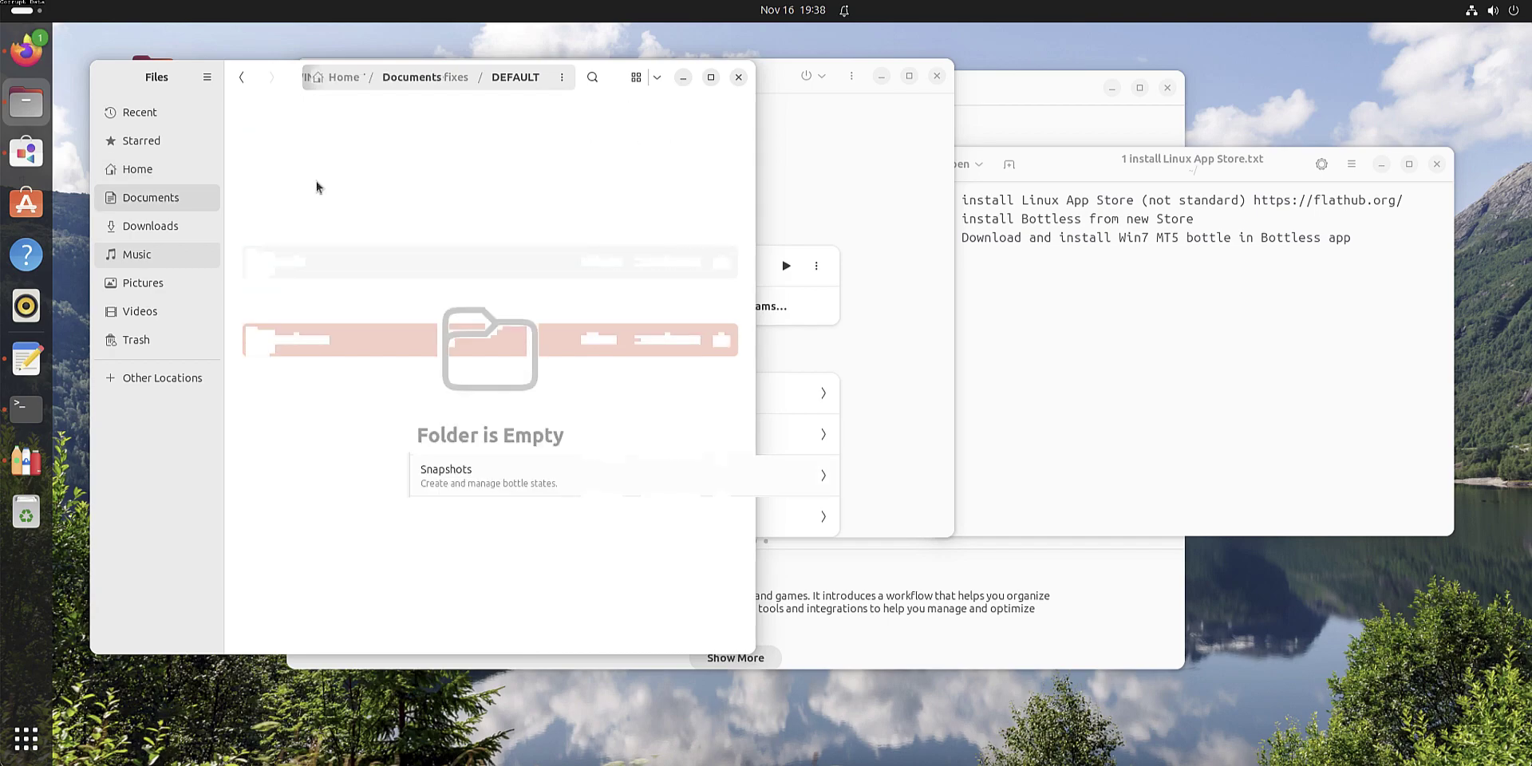
pyautogui.click(738, 77)
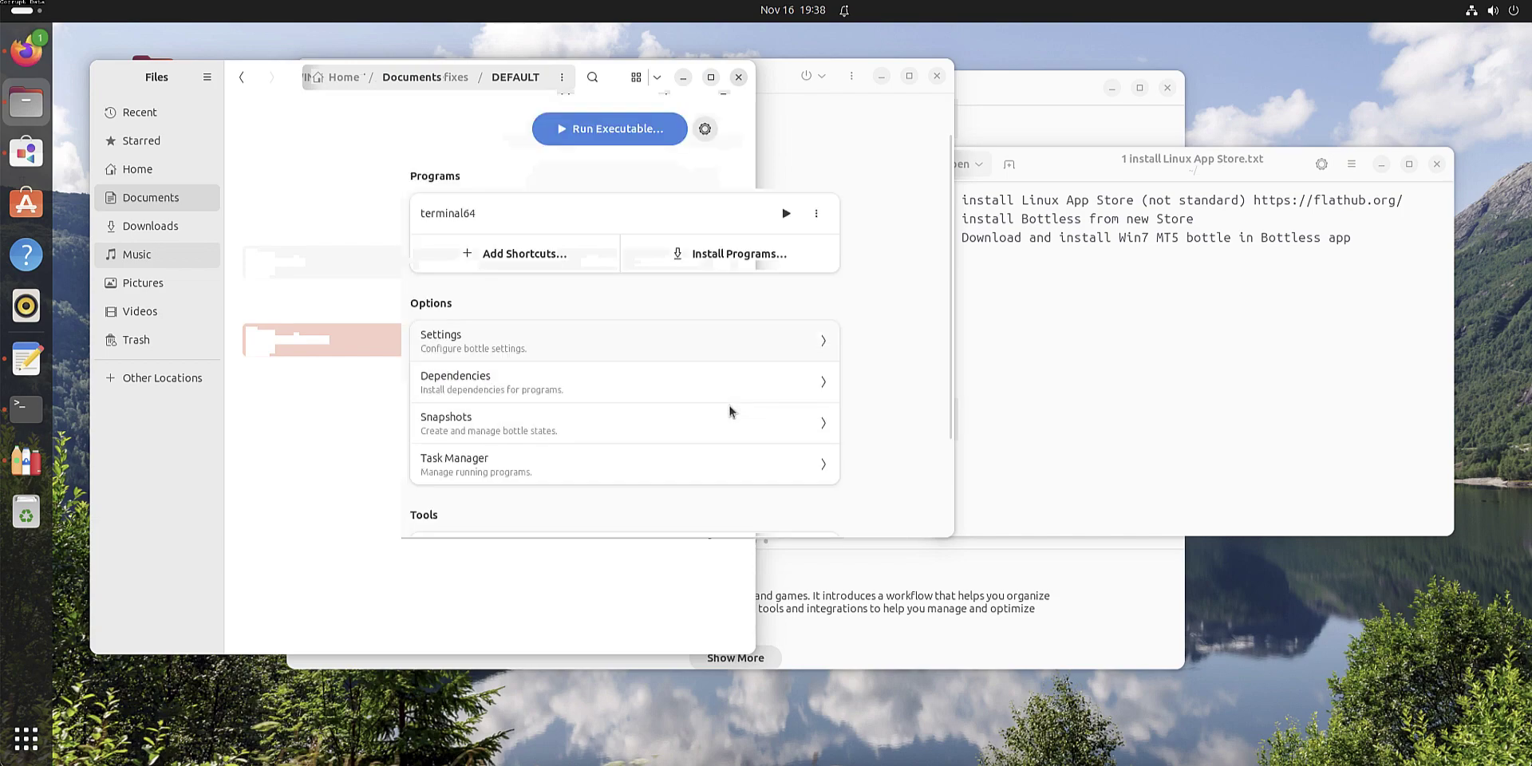
# - Review terminal64's and the bottle's launch options unchanged, then browse the bottle's drive_c folder
pyautogui.scroll(-3, 729, 404)
pyautogui.scroll(3, 701, 453)
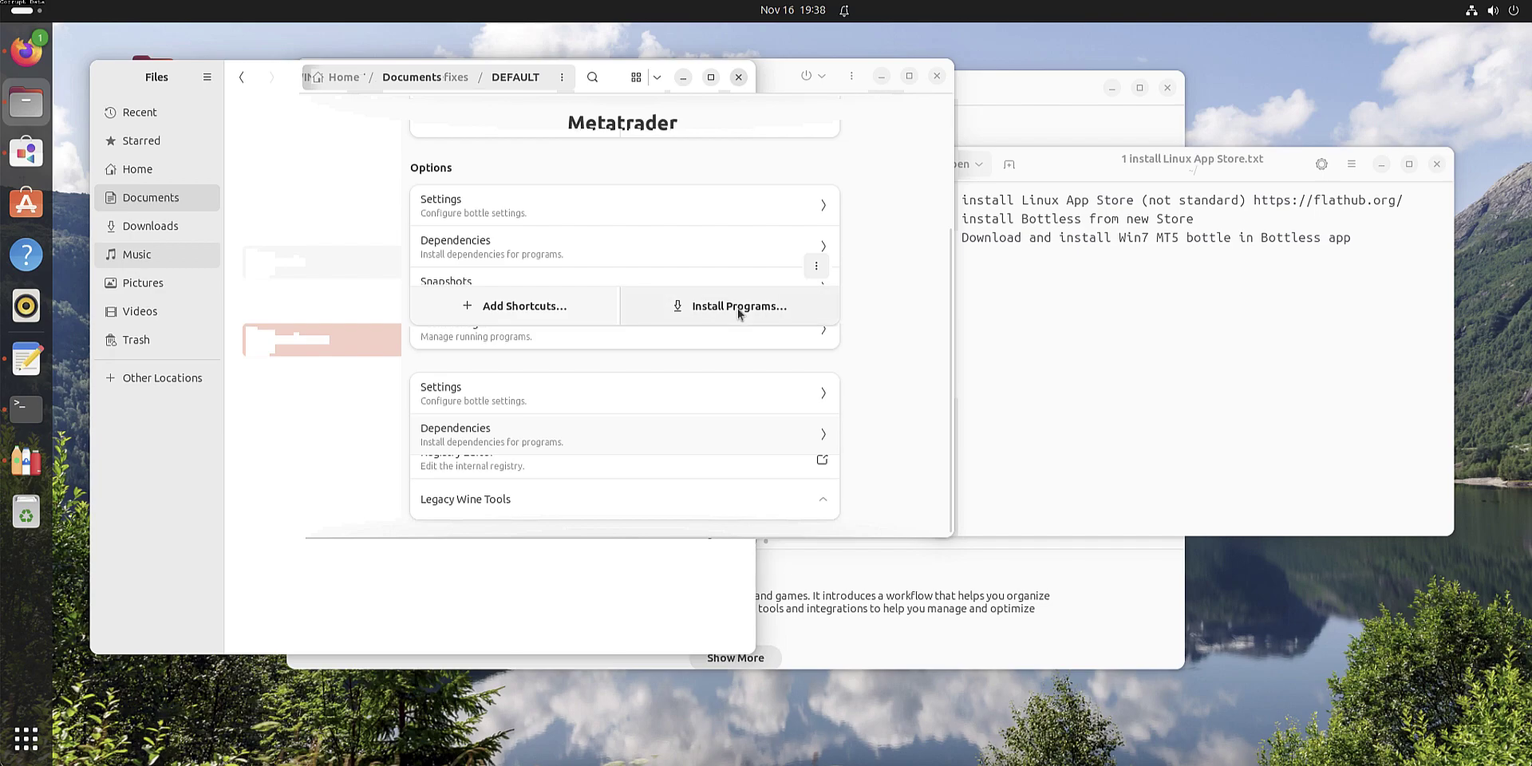
pyautogui.click(817, 266)
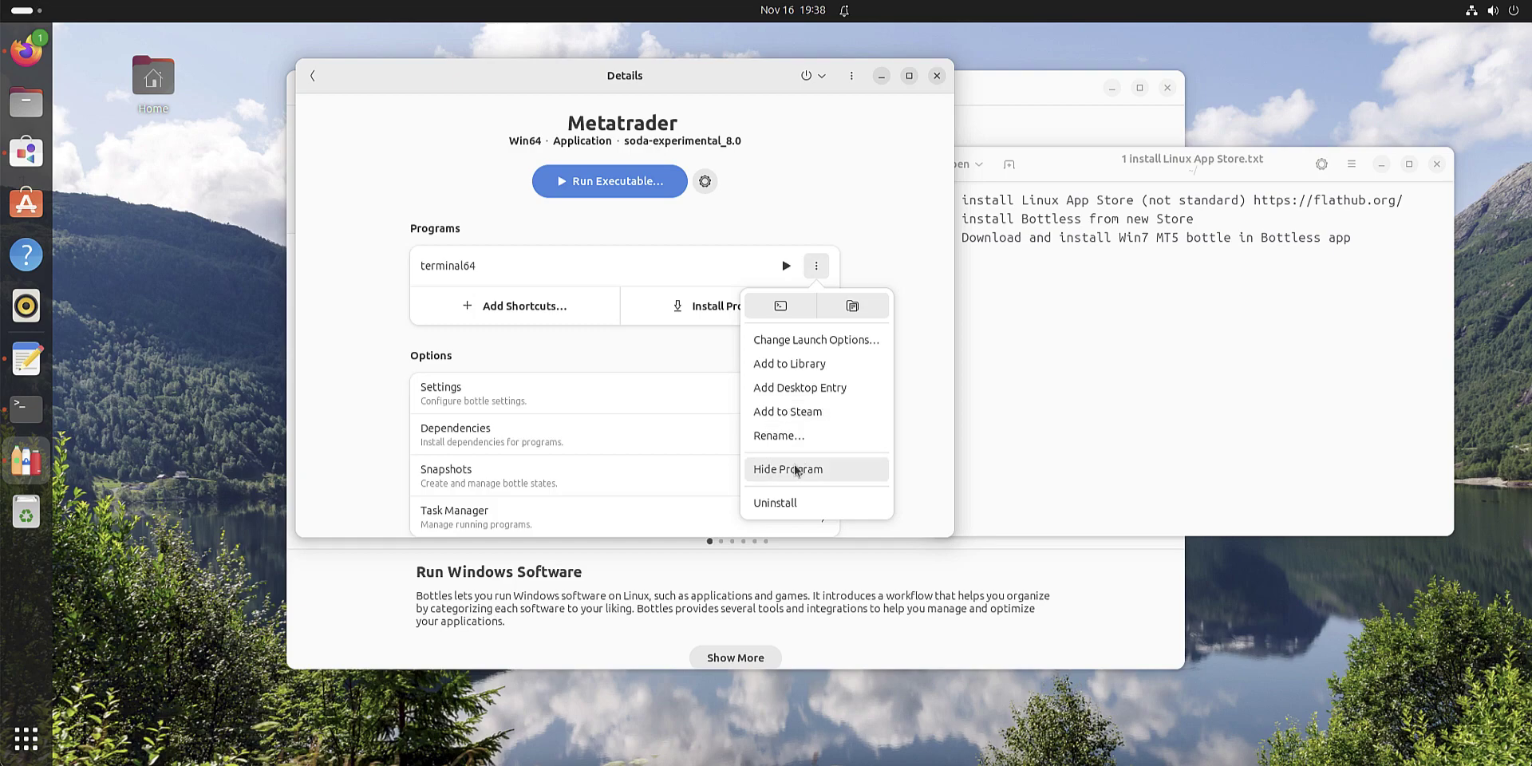
pyautogui.click(851, 340)
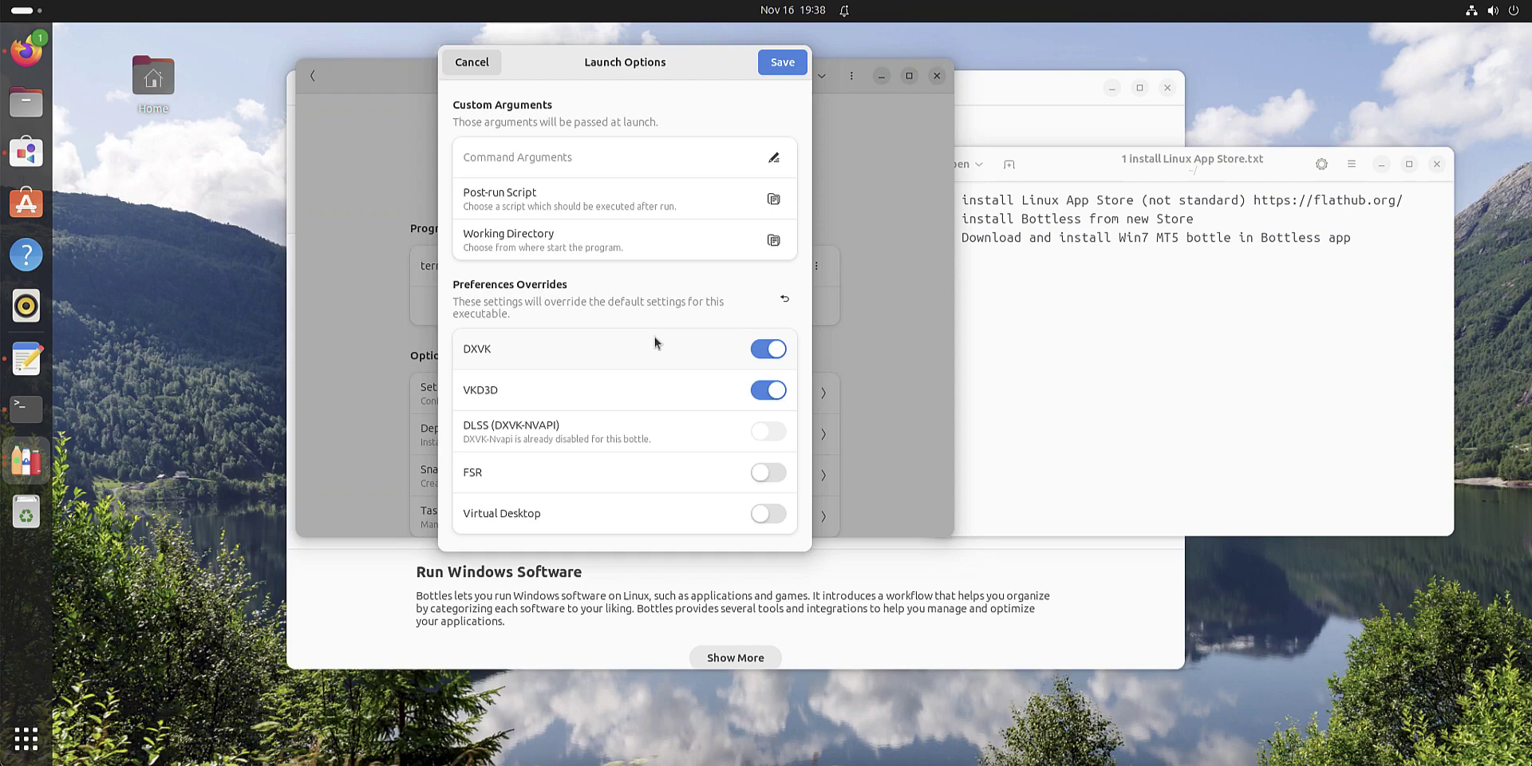
pyautogui.click(478, 63)
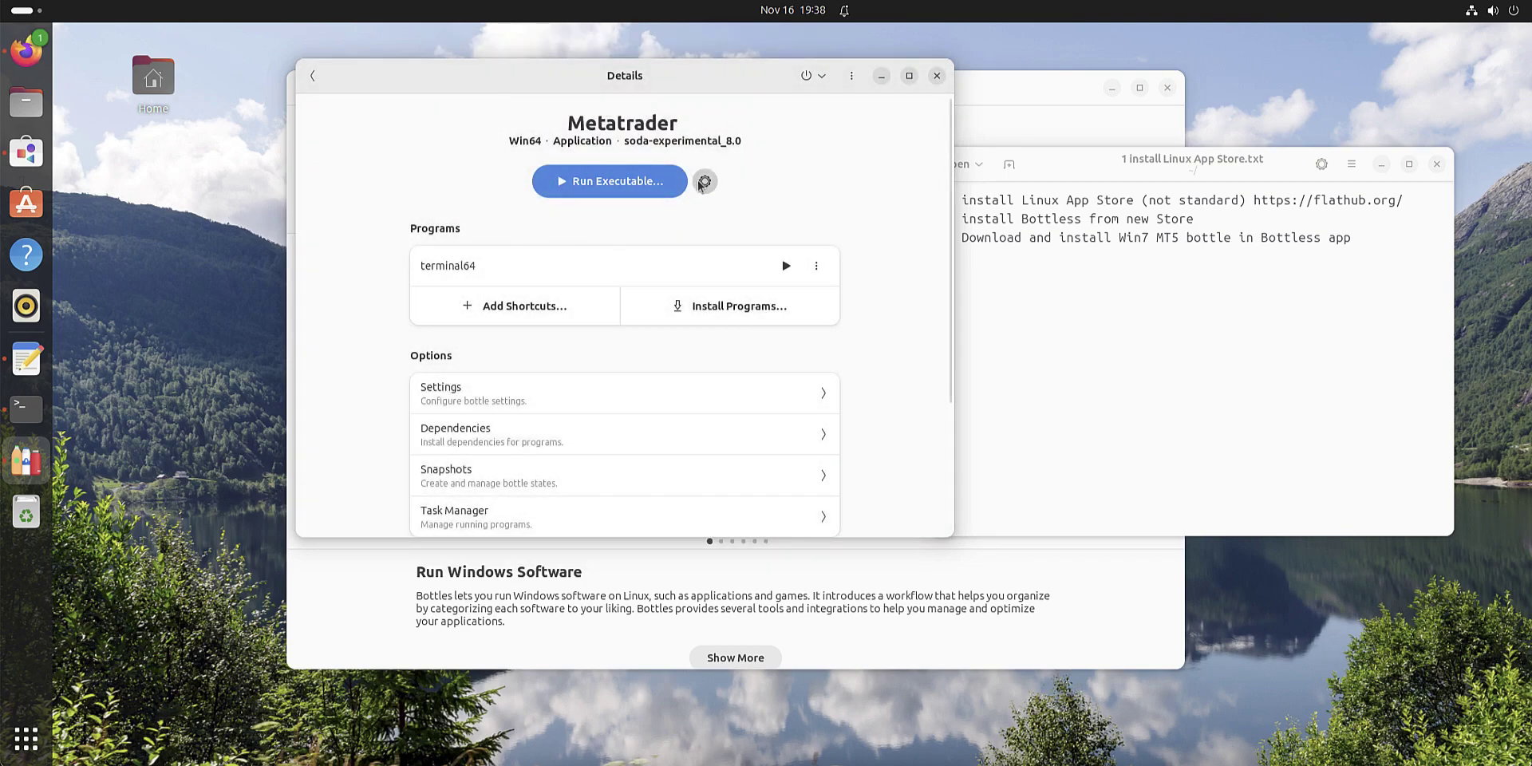
pyautogui.click(702, 183)
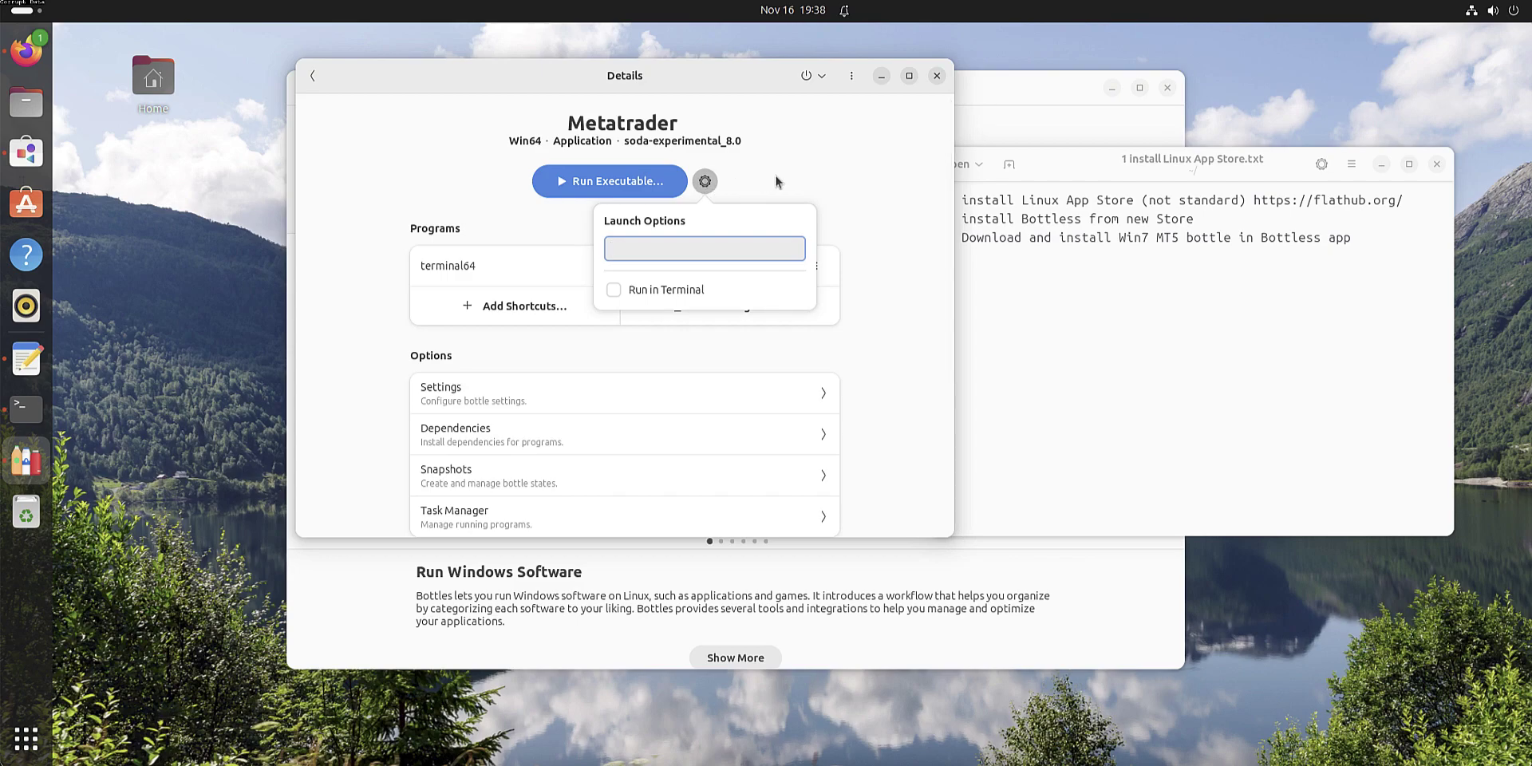
pyautogui.click(851, 76)
pyautogui.click(852, 76)
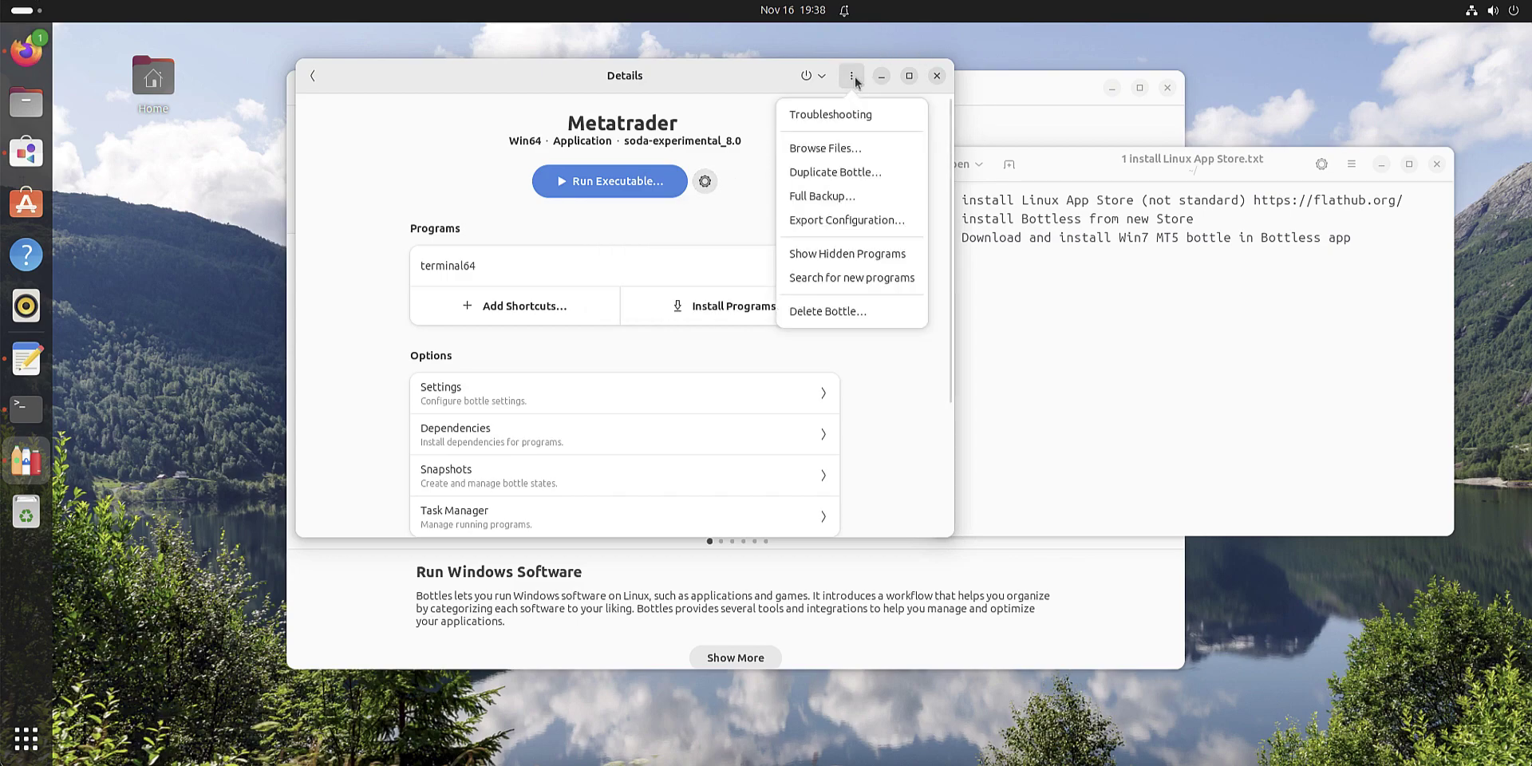
pyautogui.click(826, 151)
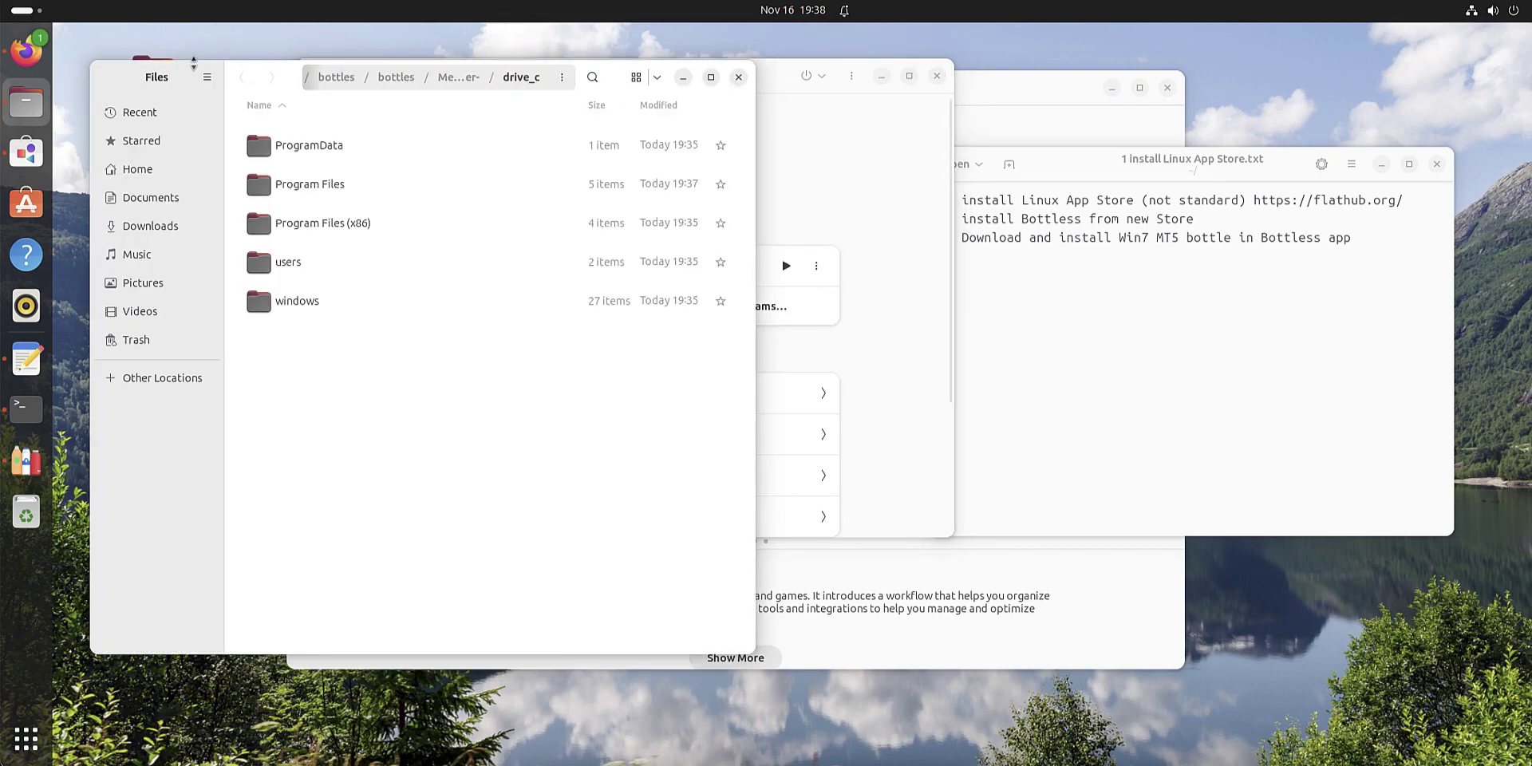
# - Move Files aside and open Program Files and its MetaTrader 5 folder
pyautogui.moveTo(176, 71); pyautogui.dragTo(860, 161)
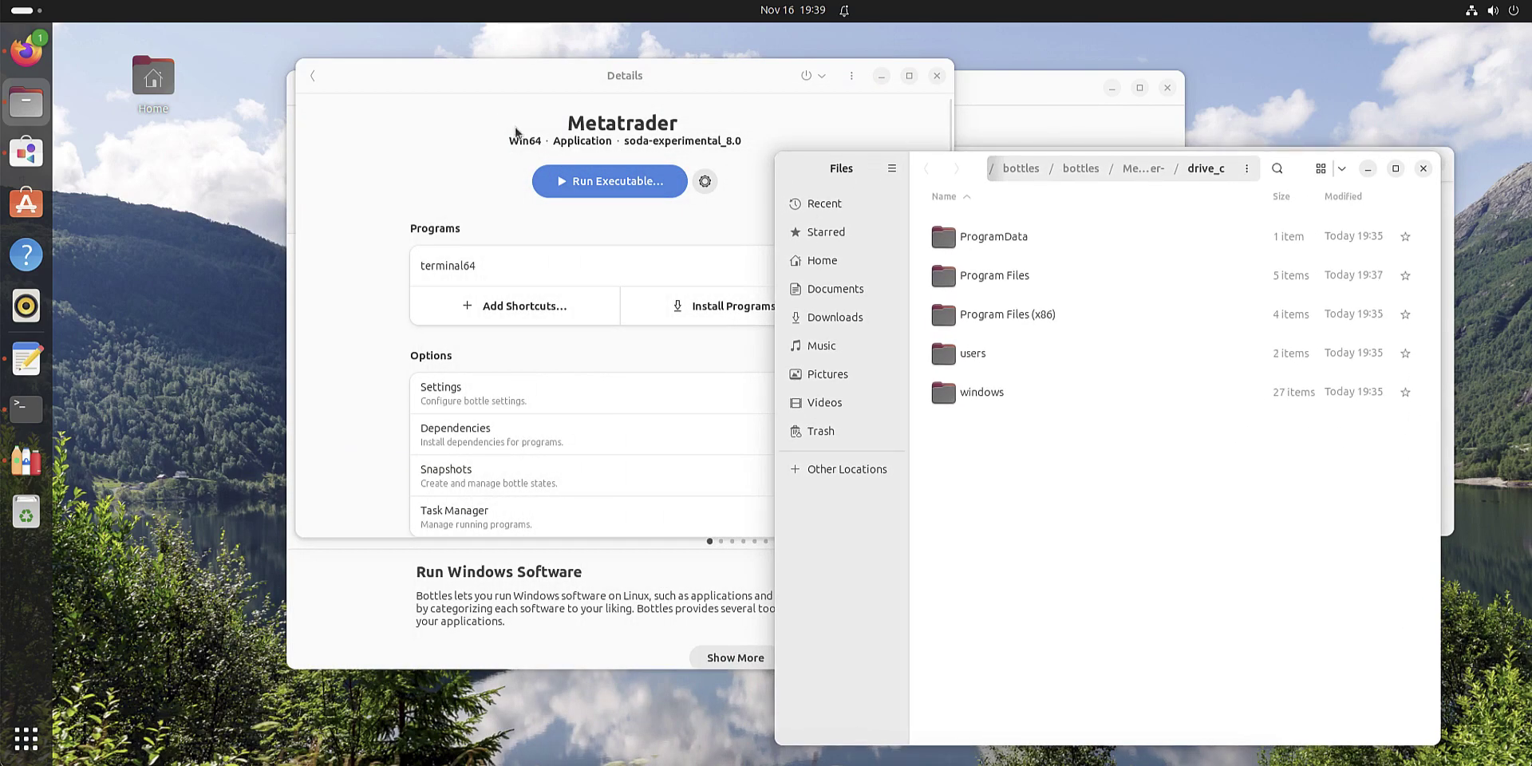
pyautogui.click(852, 76)
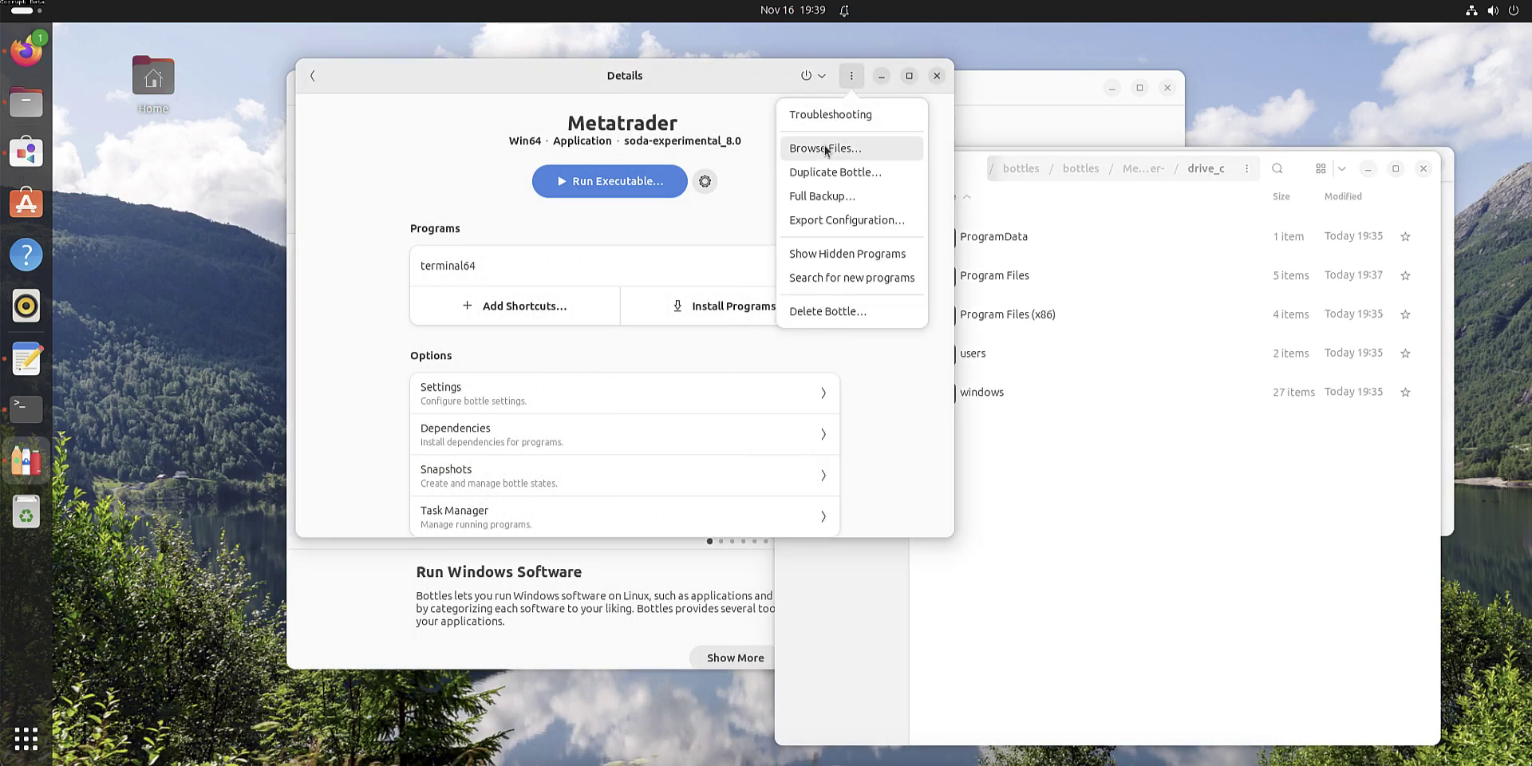
pyautogui.click(1127, 231)
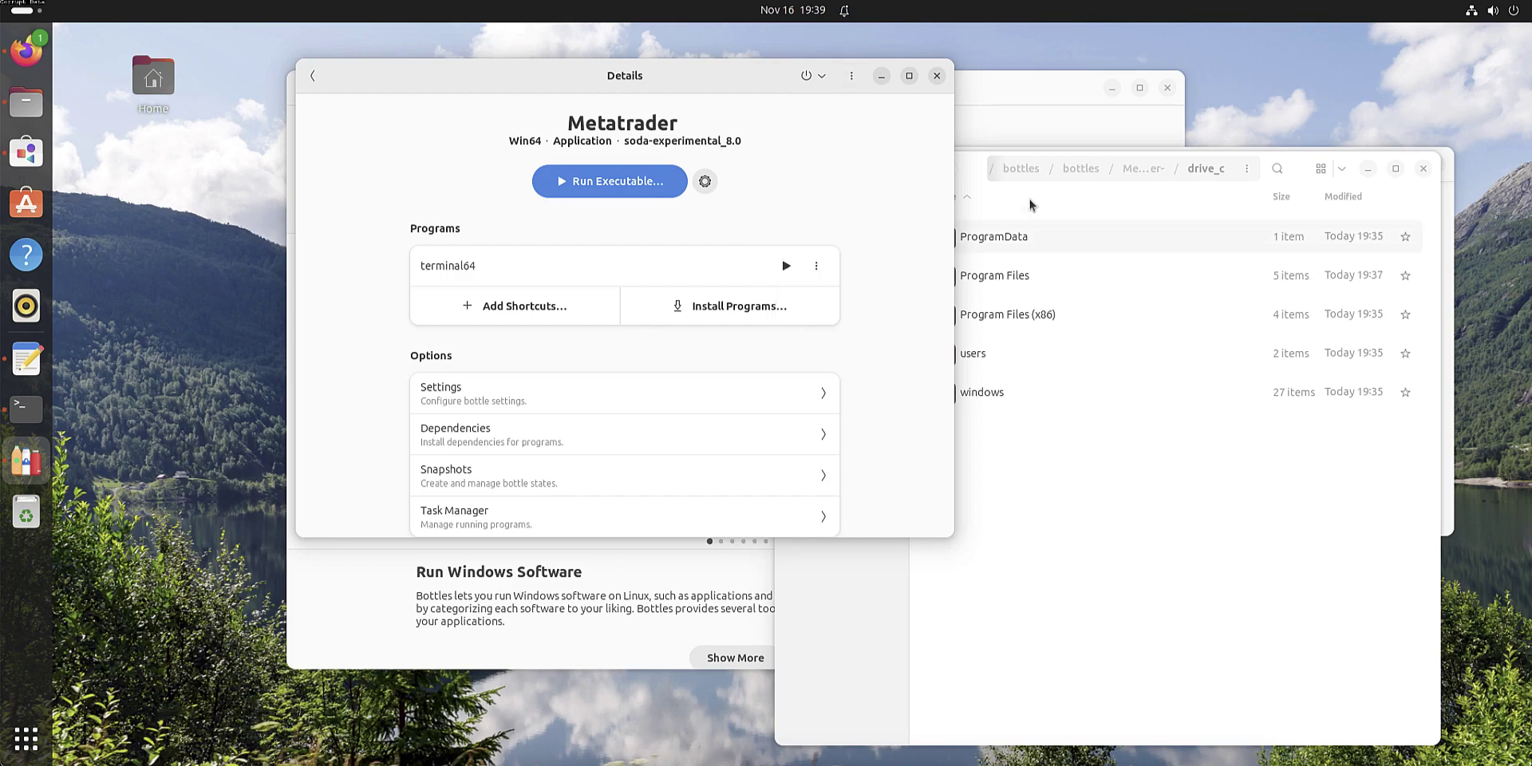
pyautogui.click(970, 164)
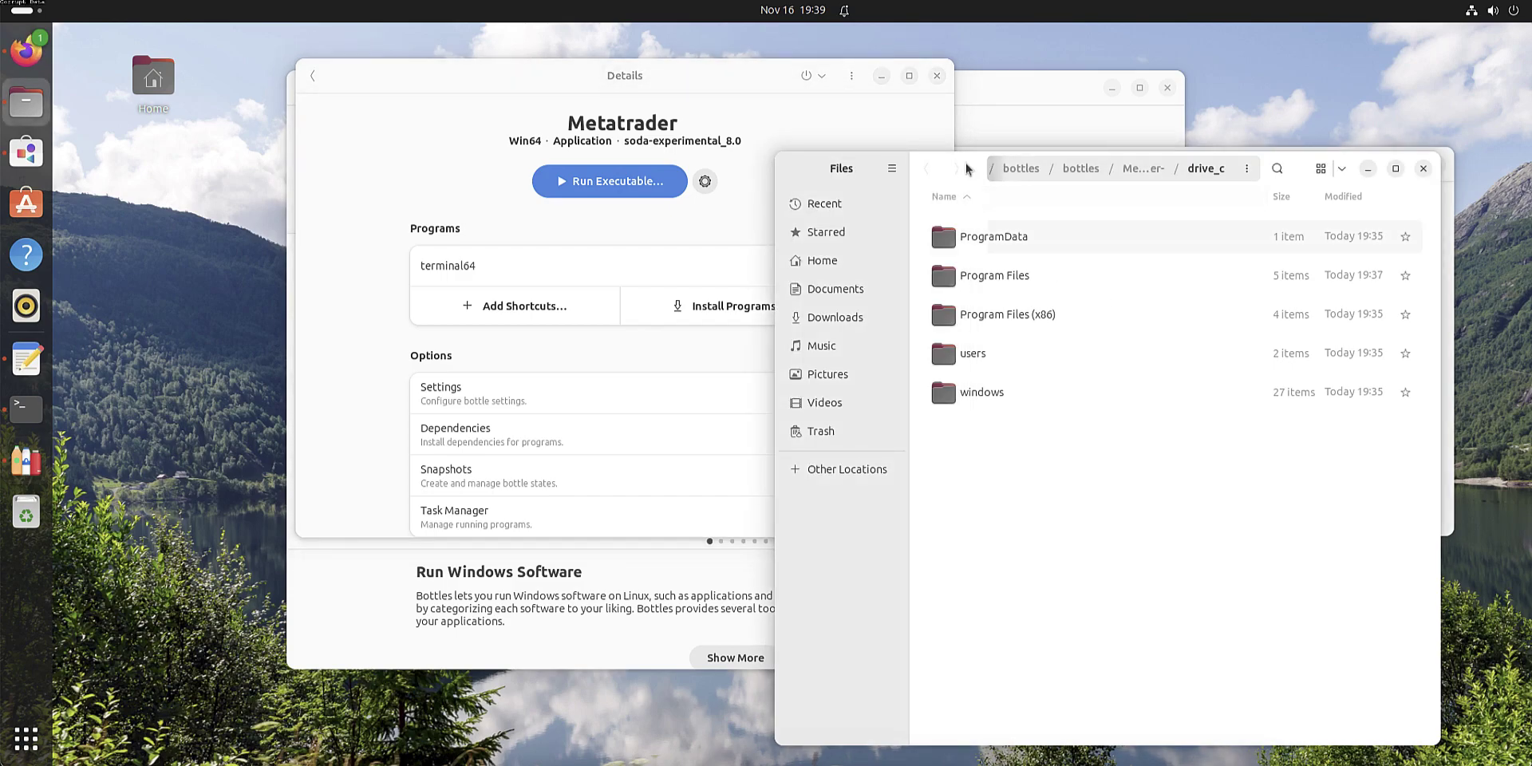
pyautogui.doubleClick(994, 280)
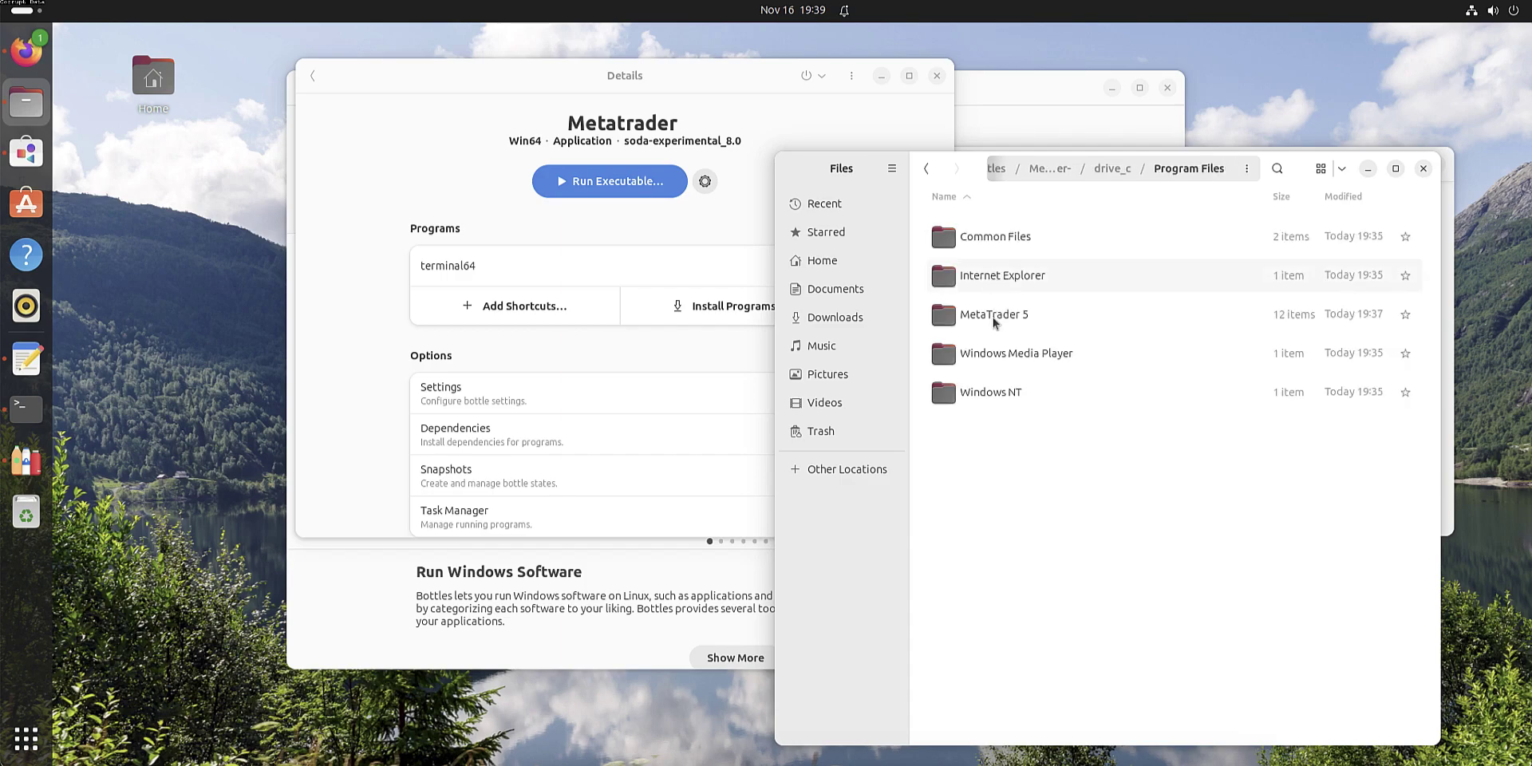
pyautogui.click(993, 317)
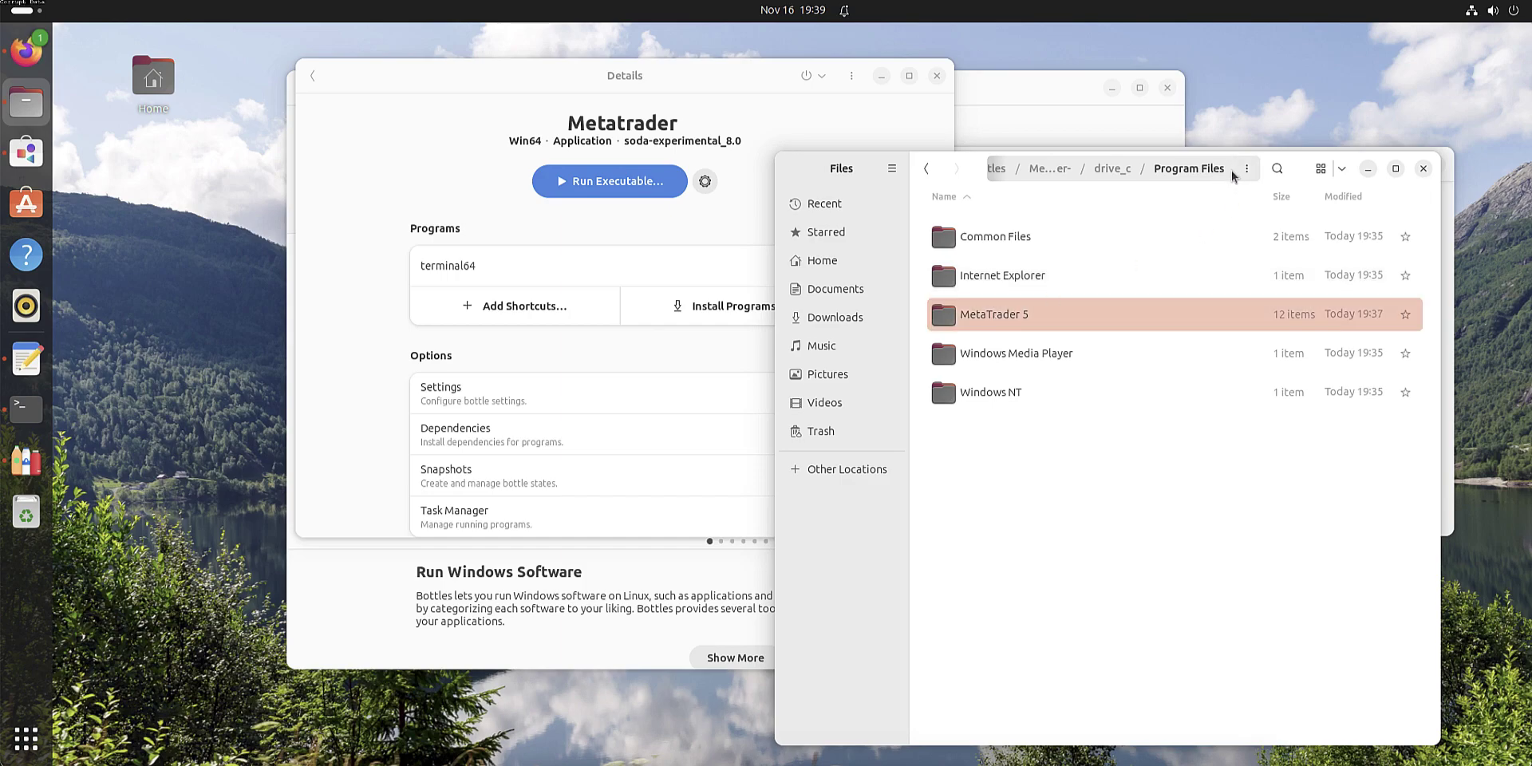
pyautogui.click(1004, 321)
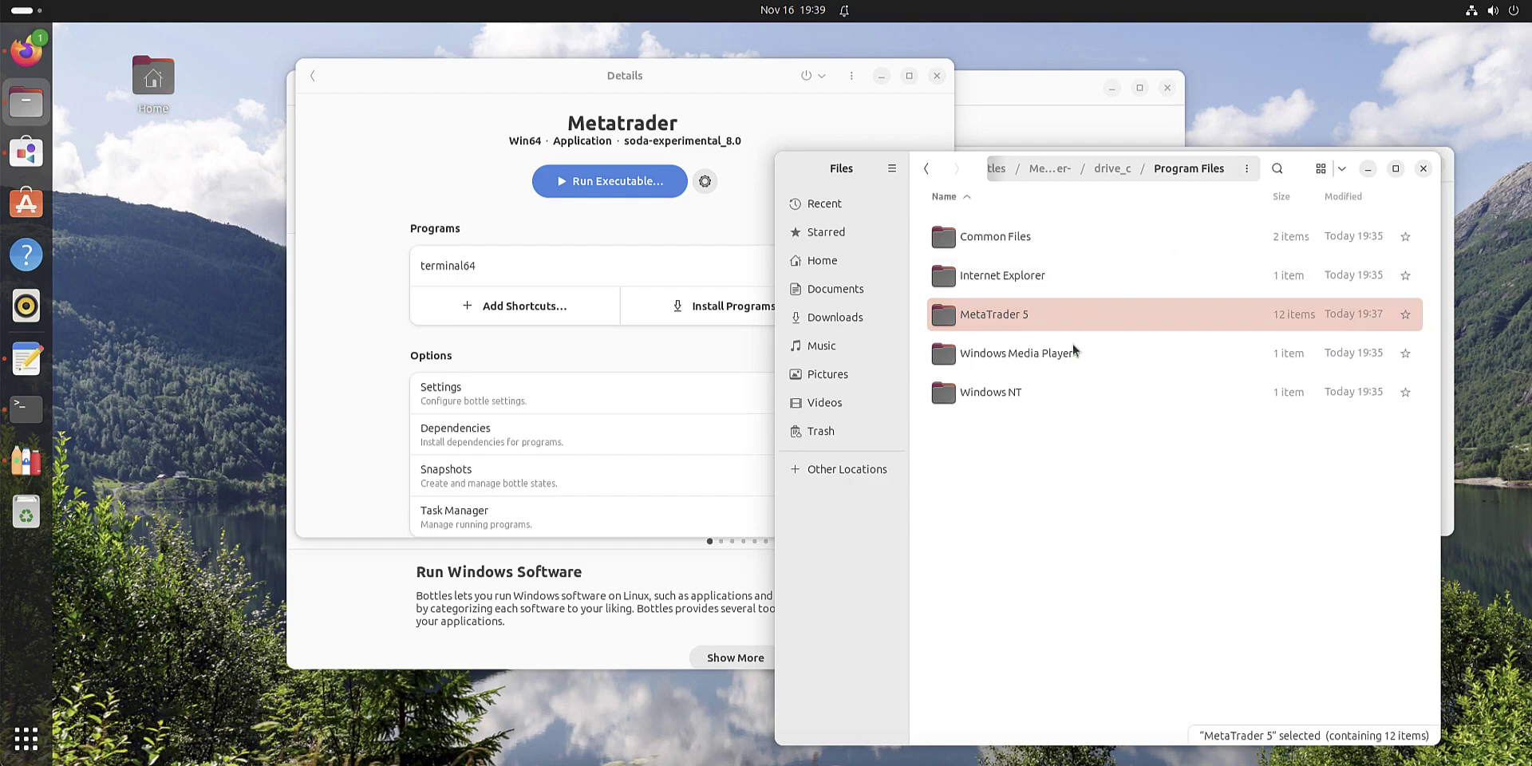
pyautogui.doubleClick(1015, 316)
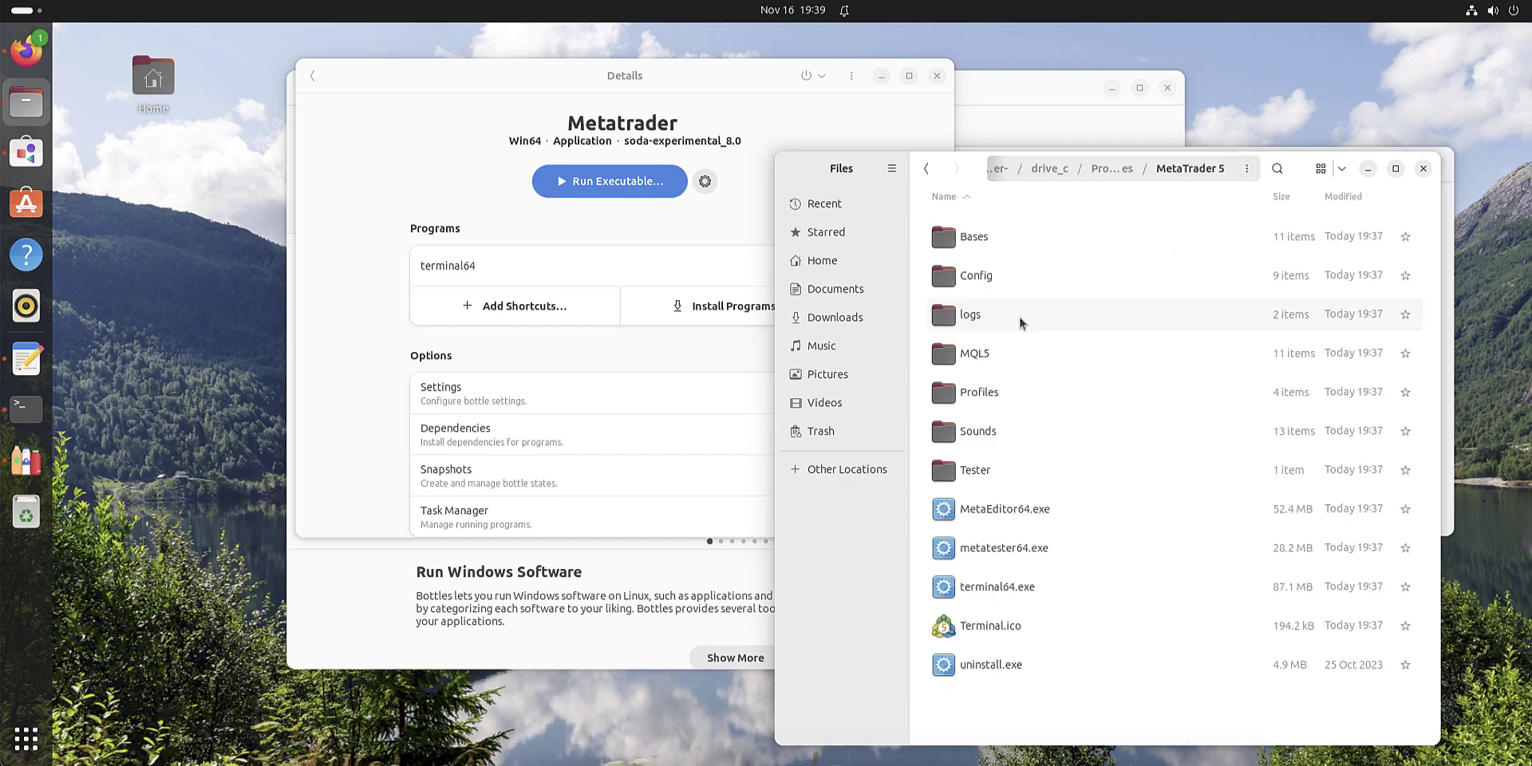
pyautogui.click(925, 168)
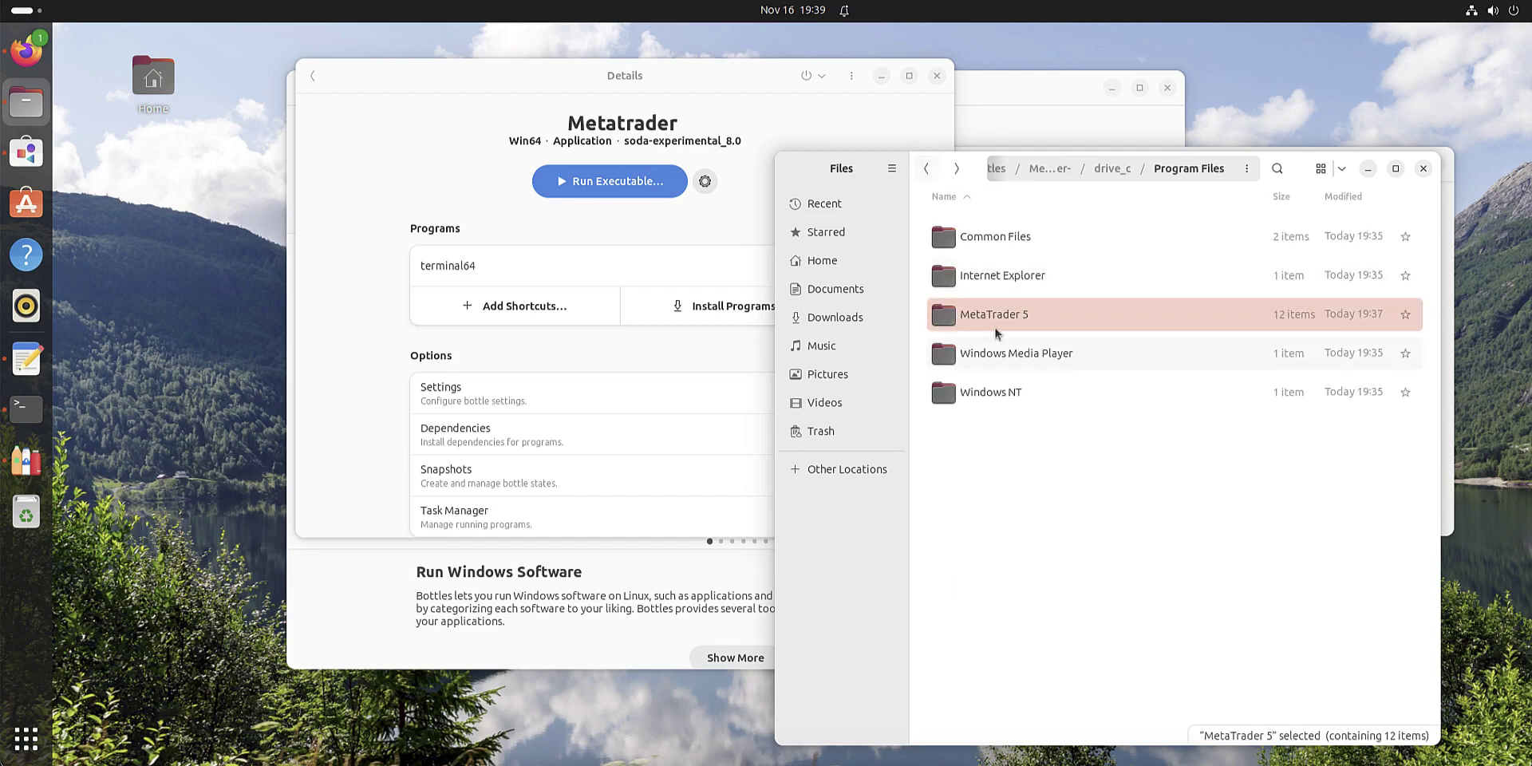
# - Bookmark Program Files in the sidebar, removing the temporary MetaTrader 5 bookmark
pyautogui.moveTo(1004, 321); pyautogui.dragTo(835, 476)
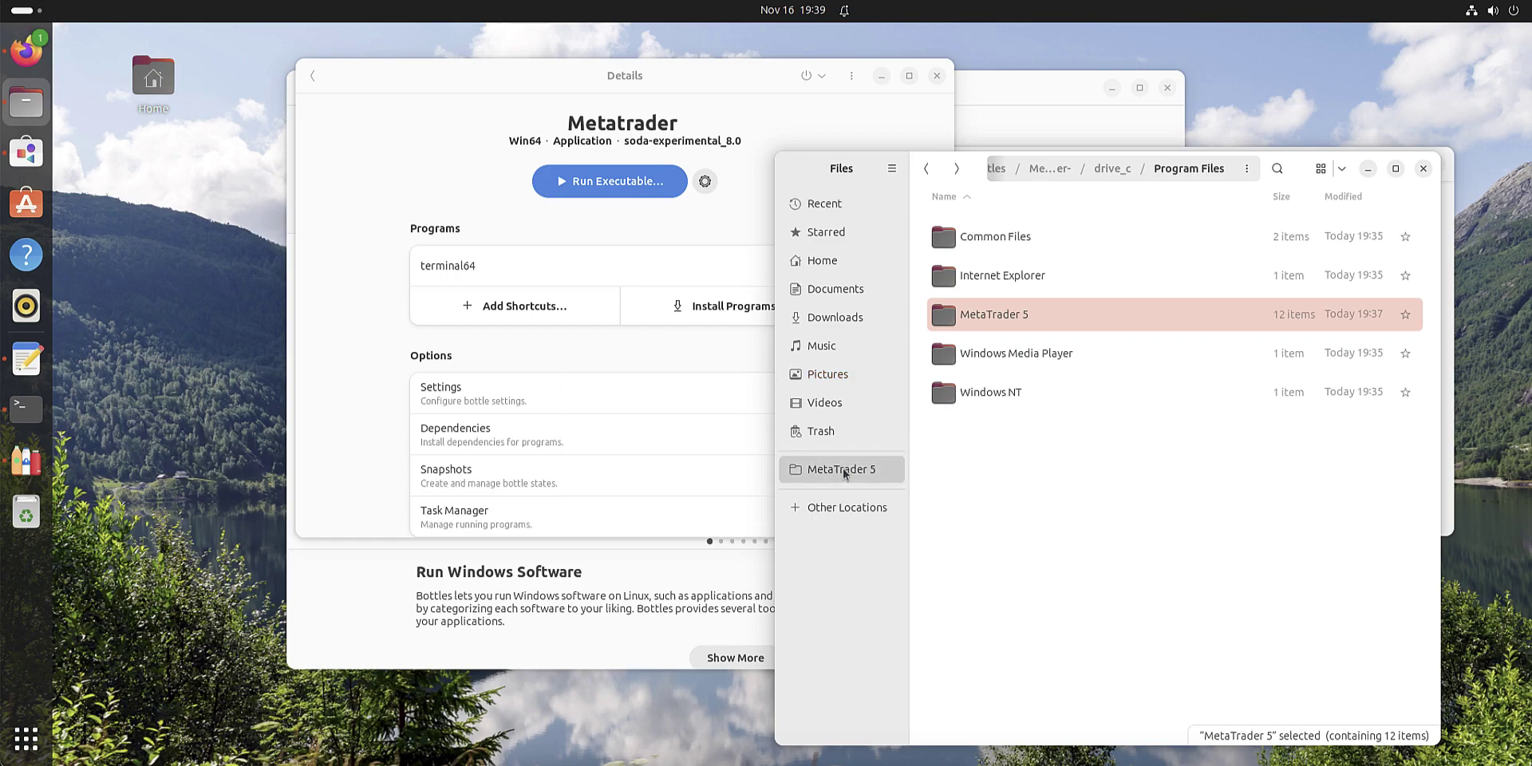
pyautogui.click(842, 470)
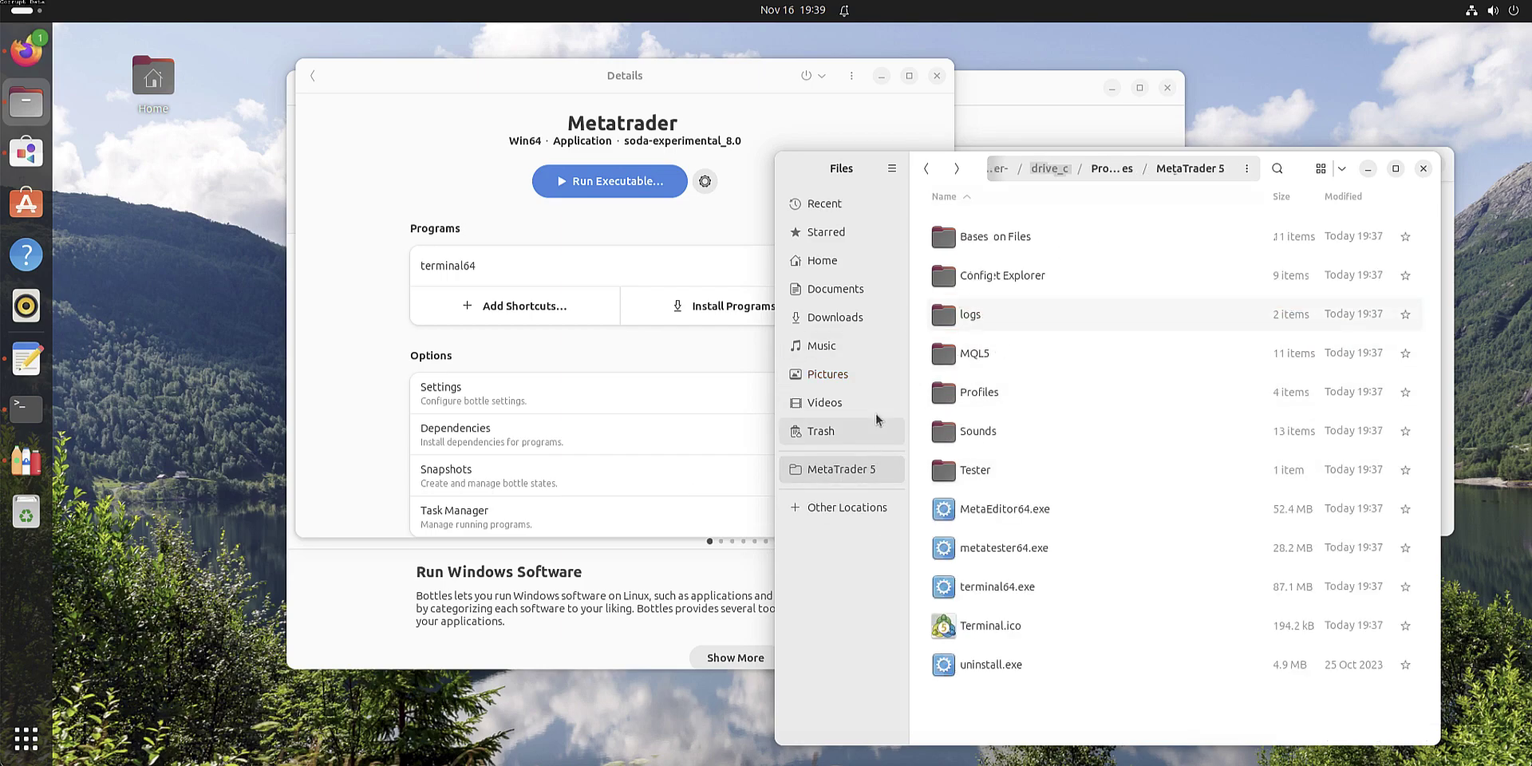
pyautogui.click(1099, 172)
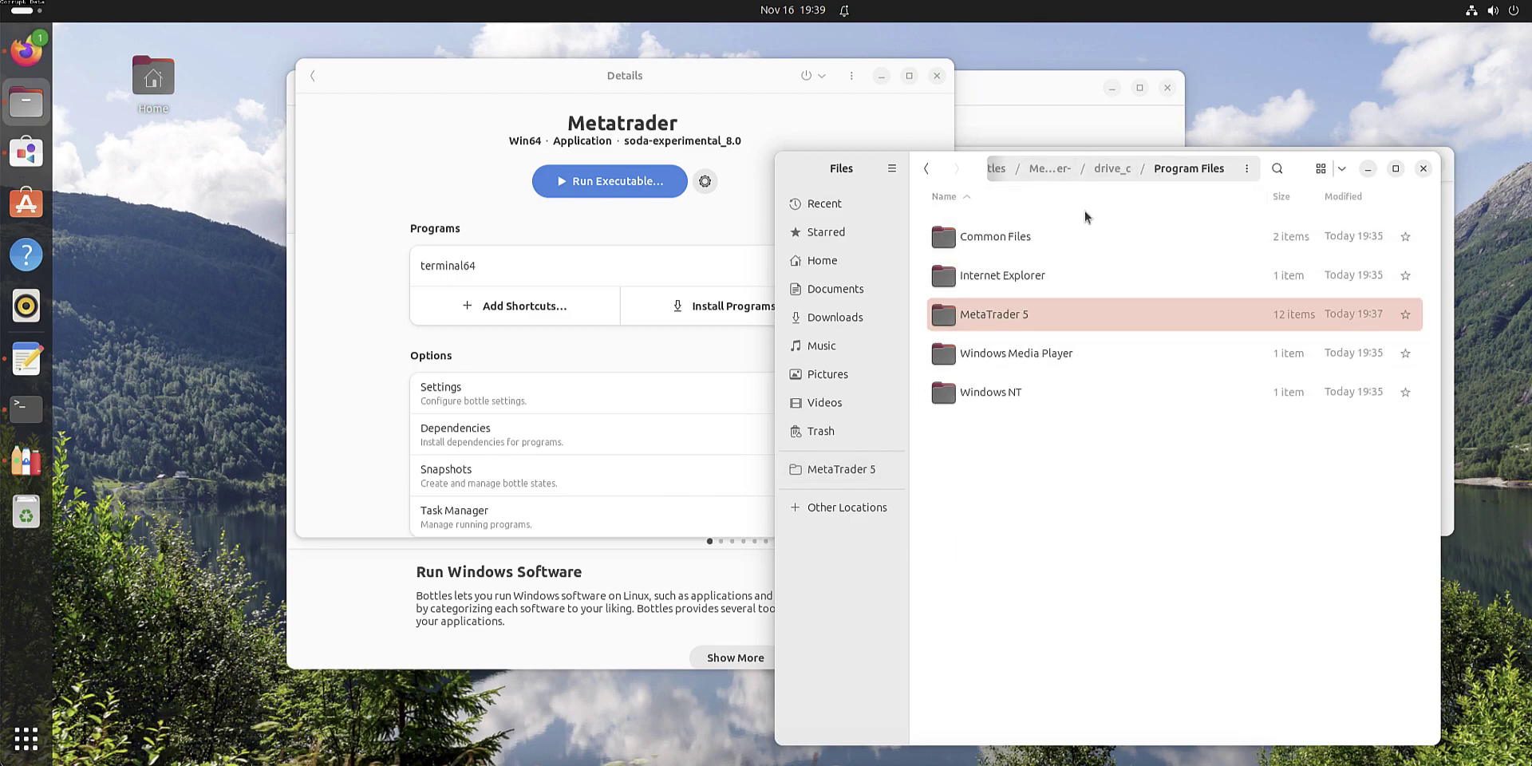
pyautogui.click(1108, 170)
pyautogui.moveTo(989, 275); pyautogui.dragTo(822, 471)
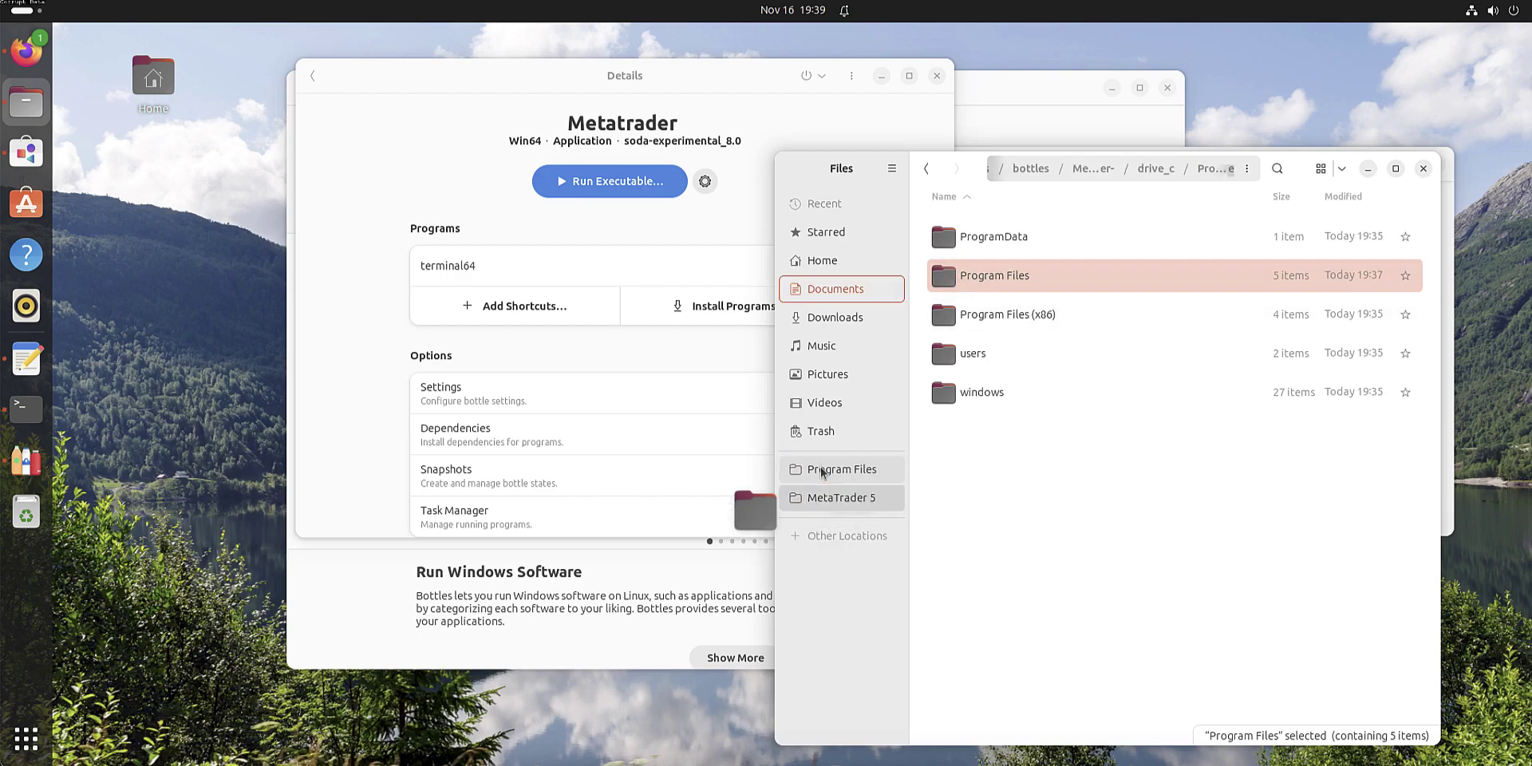
pyautogui.click(869, 499)
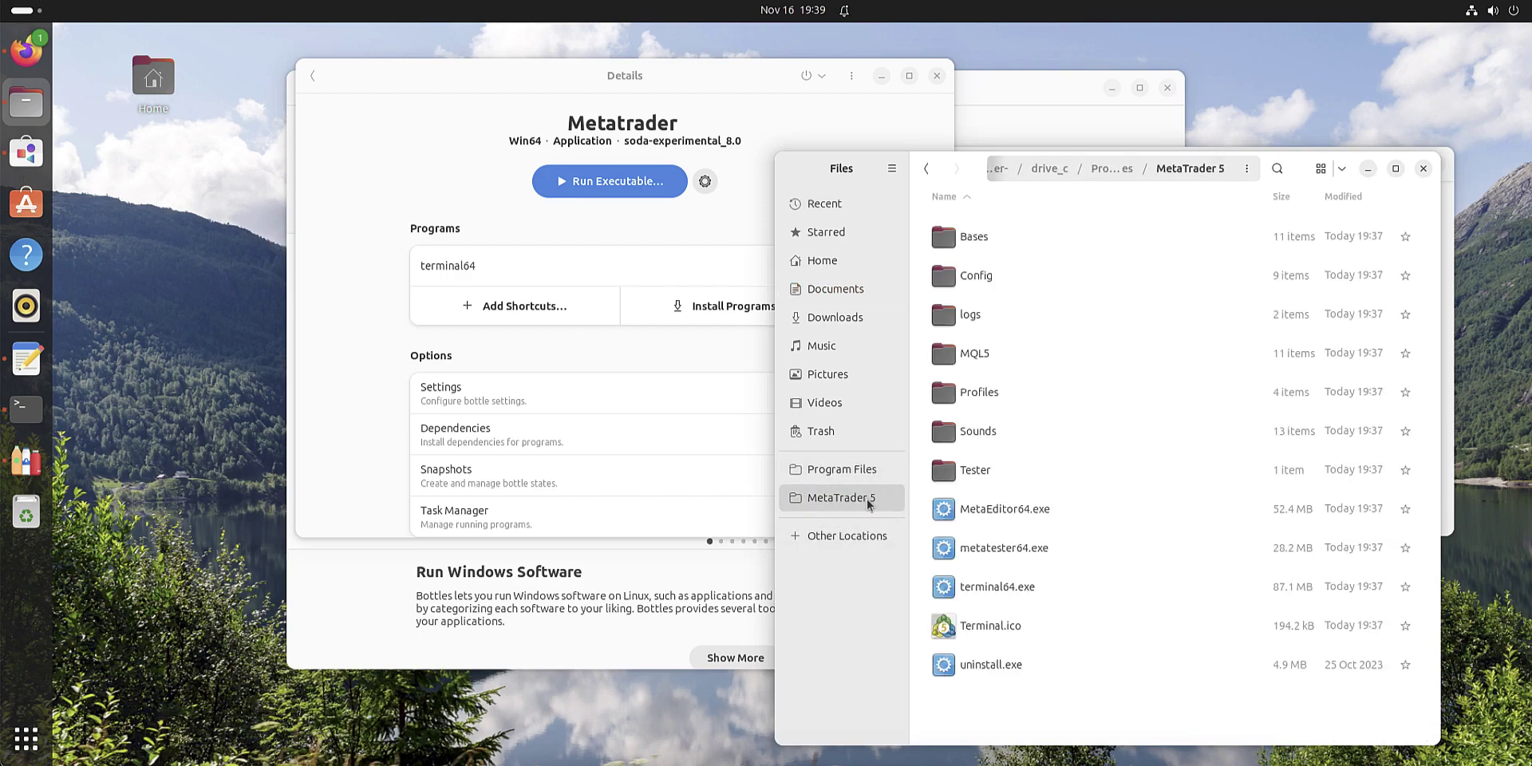
pyautogui.rightClick(868, 506)
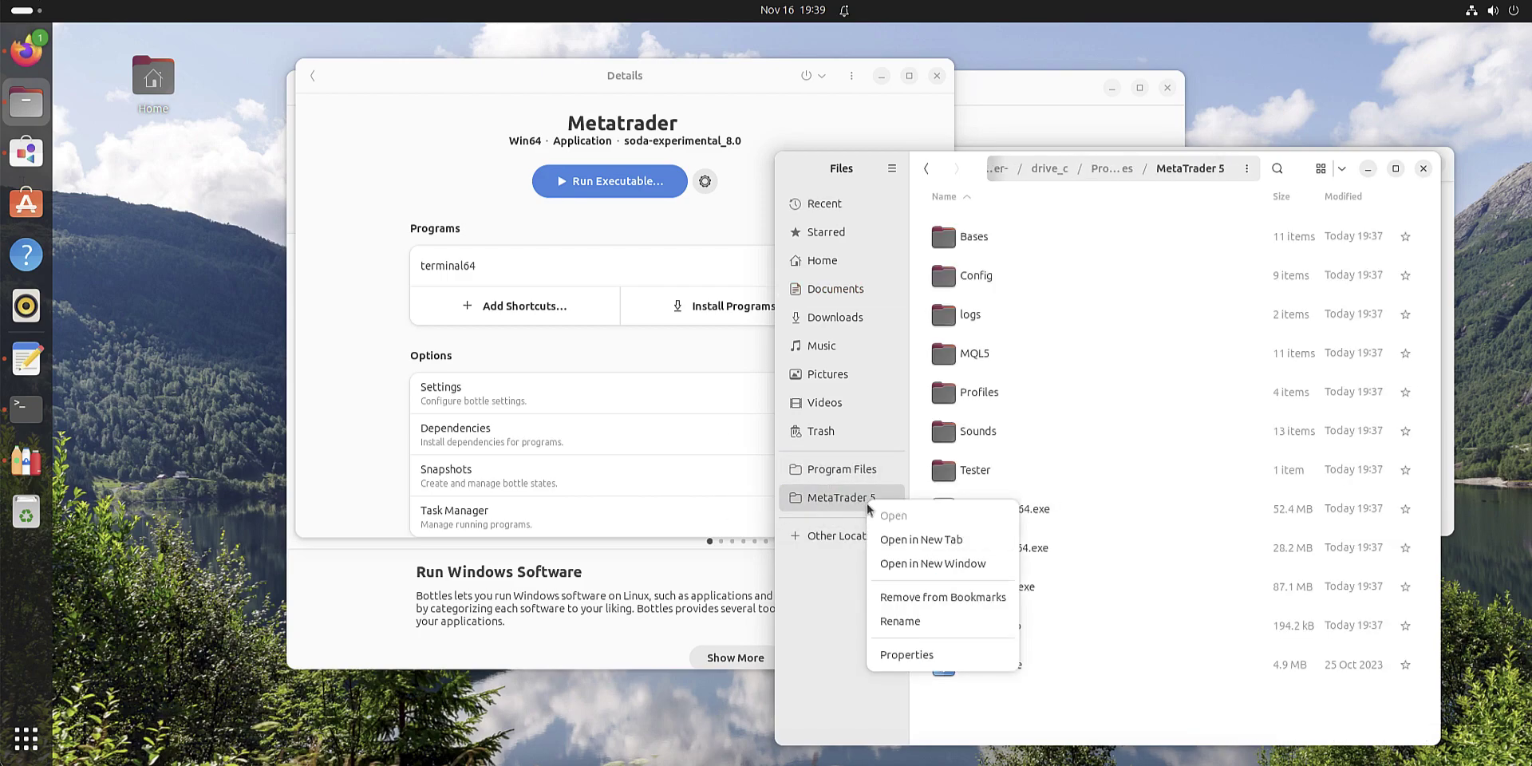
pyautogui.click(918, 603)
pyautogui.click(853, 470)
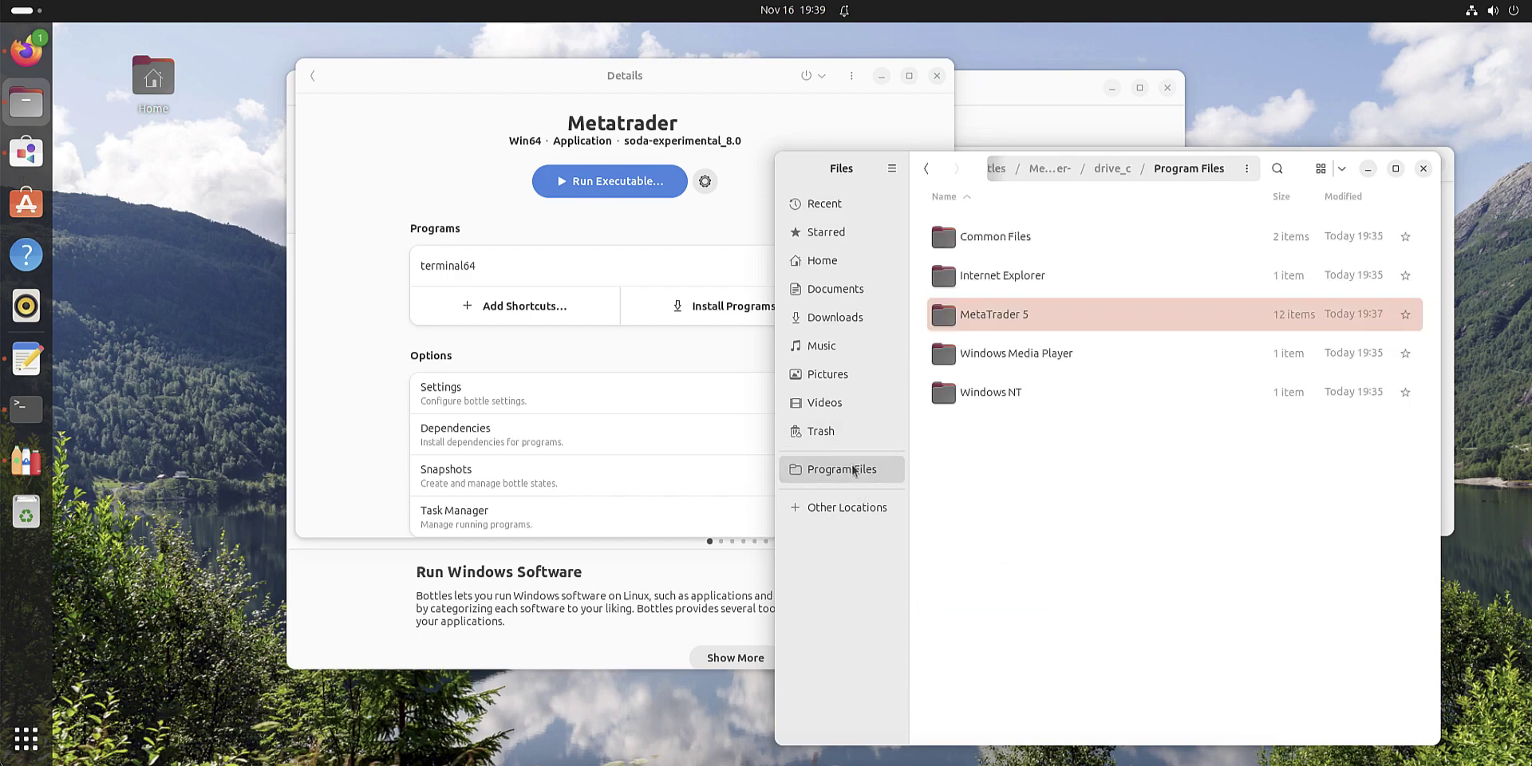
pyautogui.rightClick(1015, 511)
# - Create a new folder named Mt5_2 in Program Files
pyautogui.click(1029, 502)
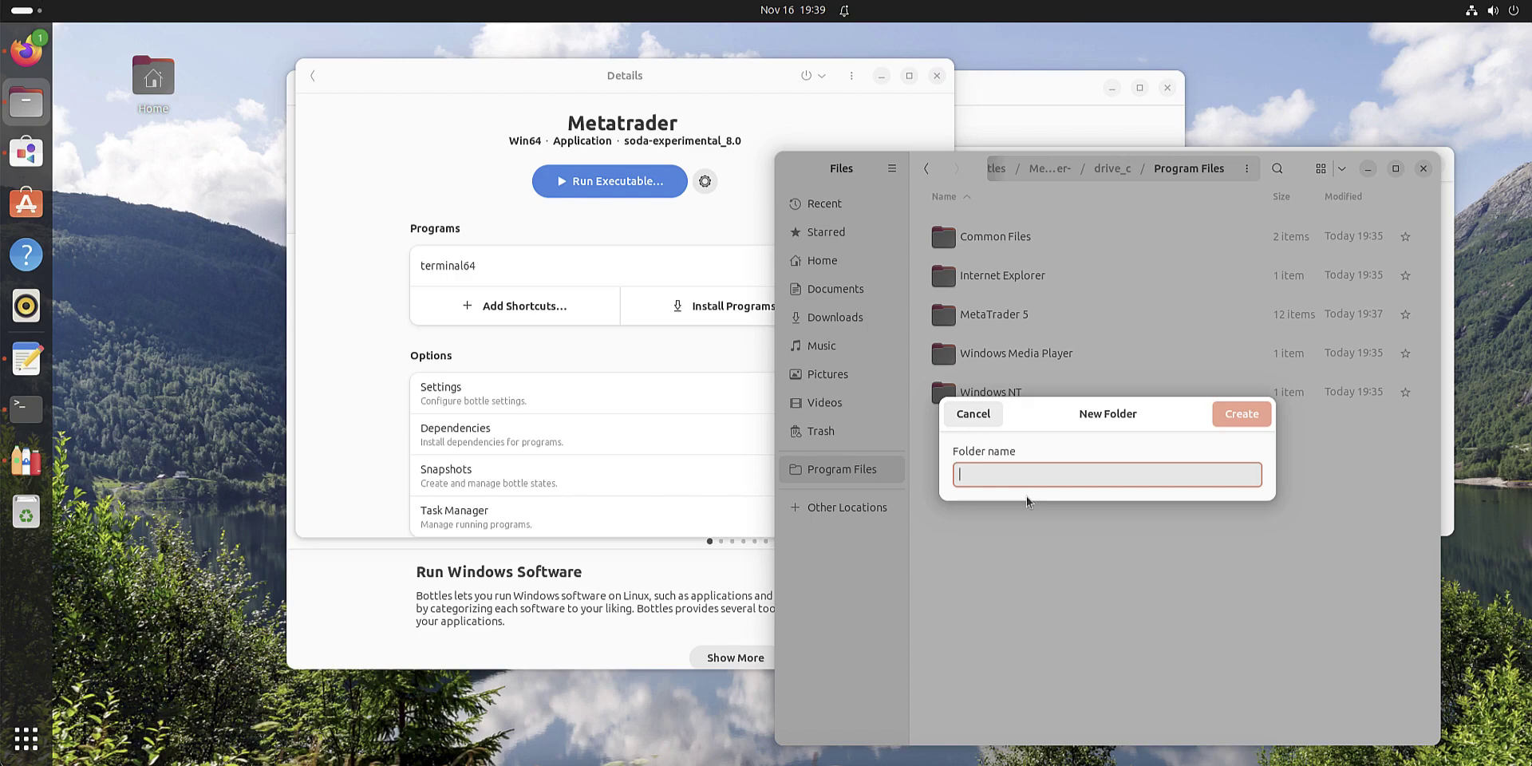
pyautogui.write('Mt5_2')
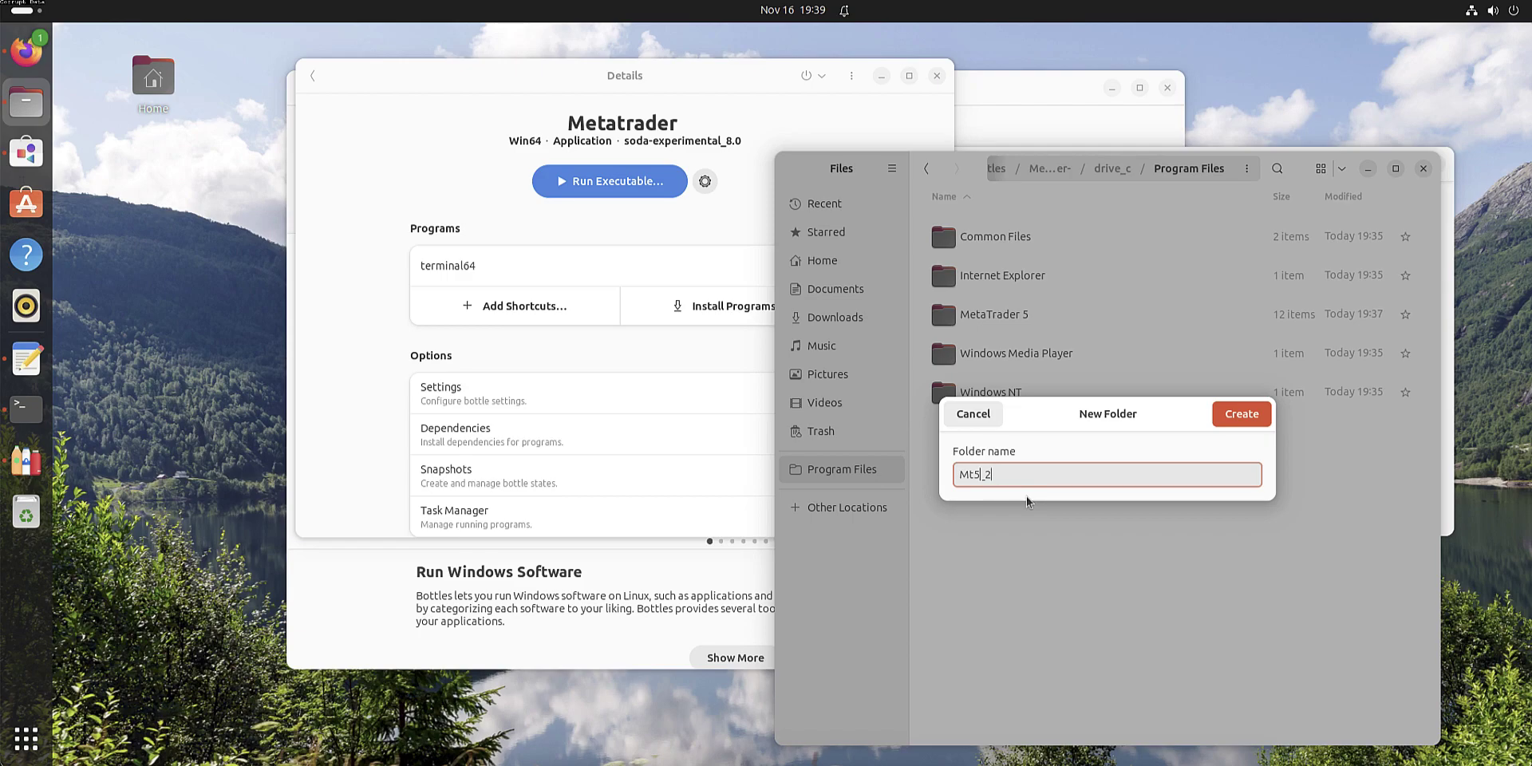
pyautogui.press('Return')
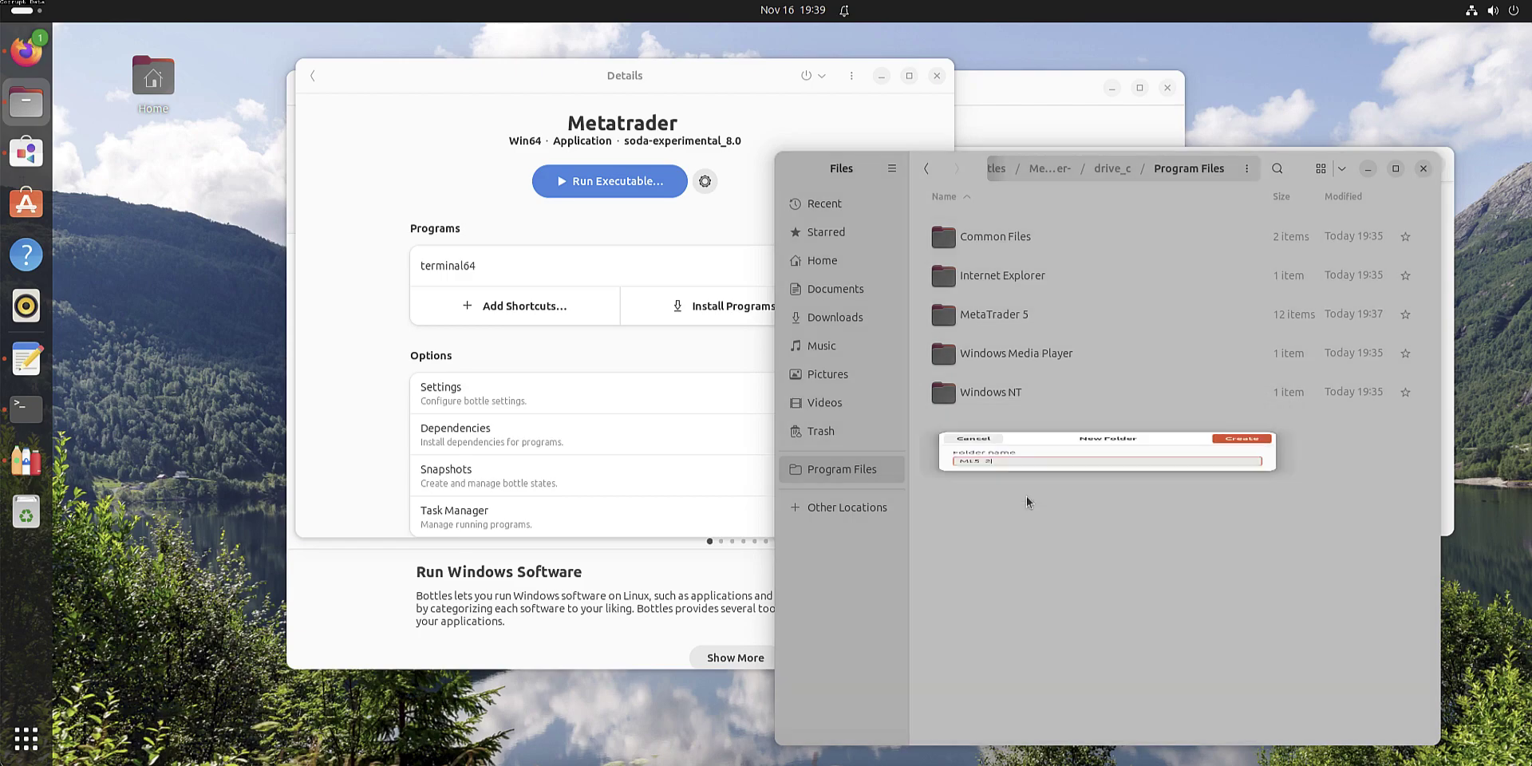
# - Copy all contents of the MetaTrader 5 folder and paste them into Mt5_2
pyautogui.doubleClick(1026, 320)
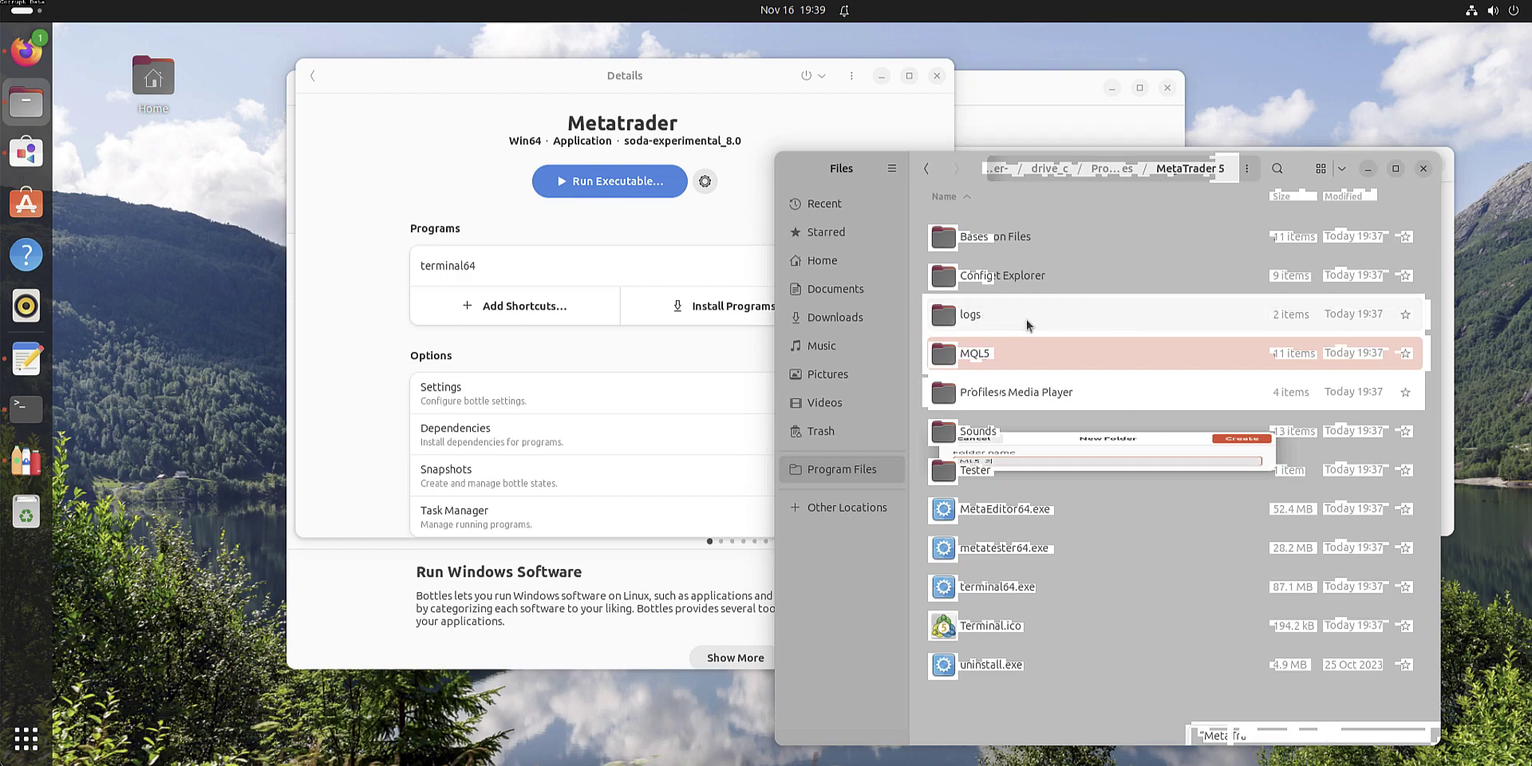
pyautogui.hotkey('ctrl', 'a')
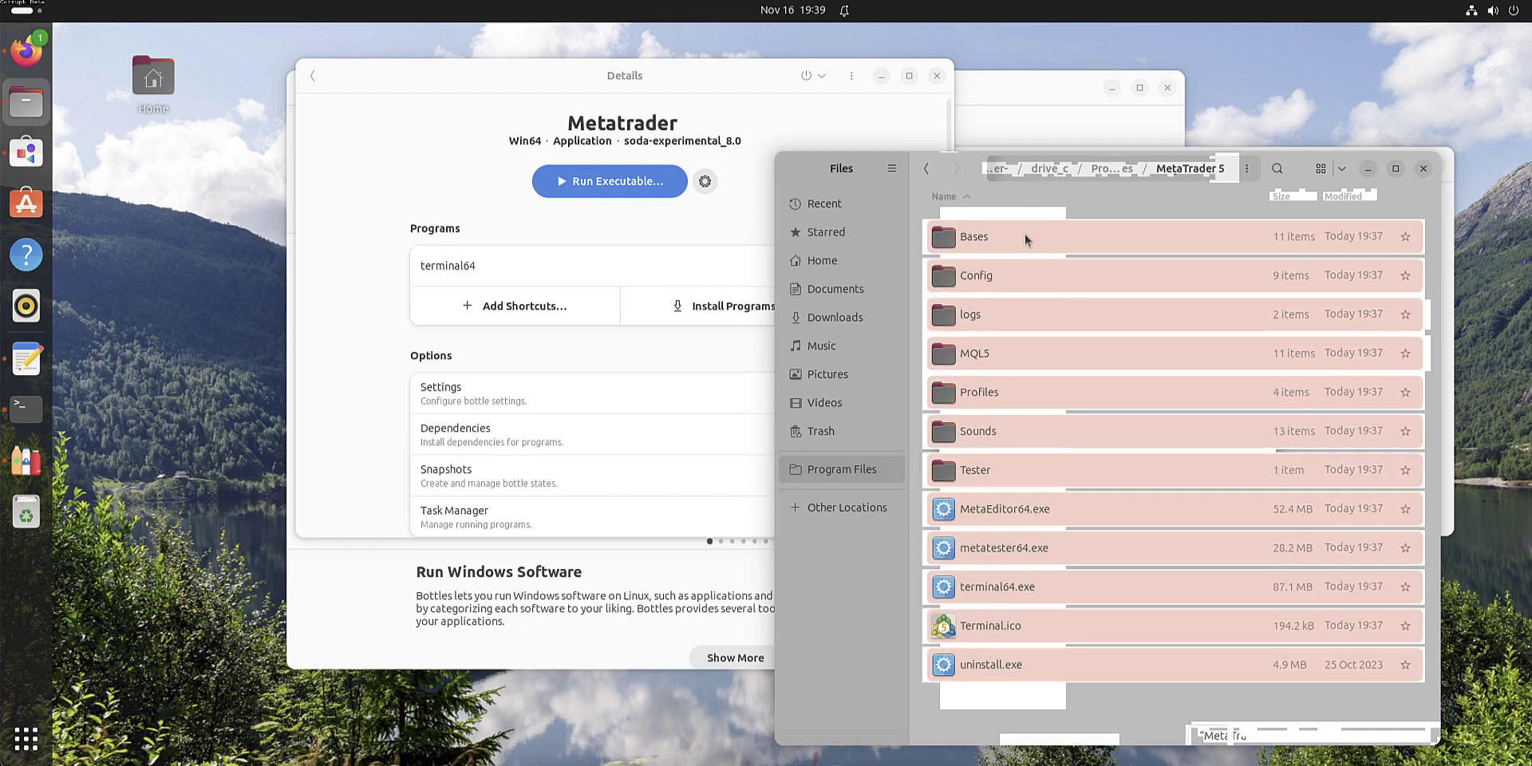
pyautogui.rightClick(1043, 250)
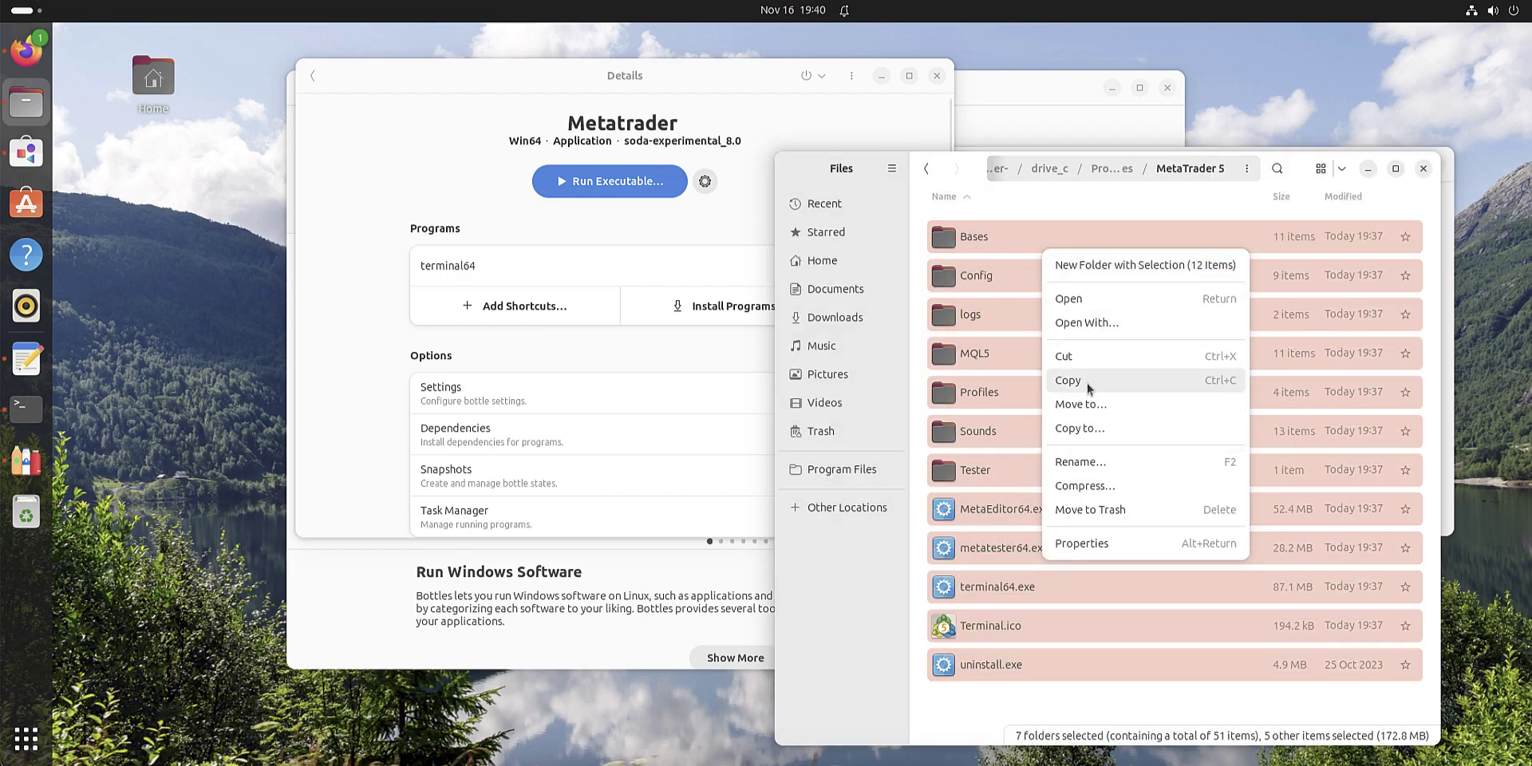
pyautogui.click(1068, 380)
pyautogui.click(1111, 168)
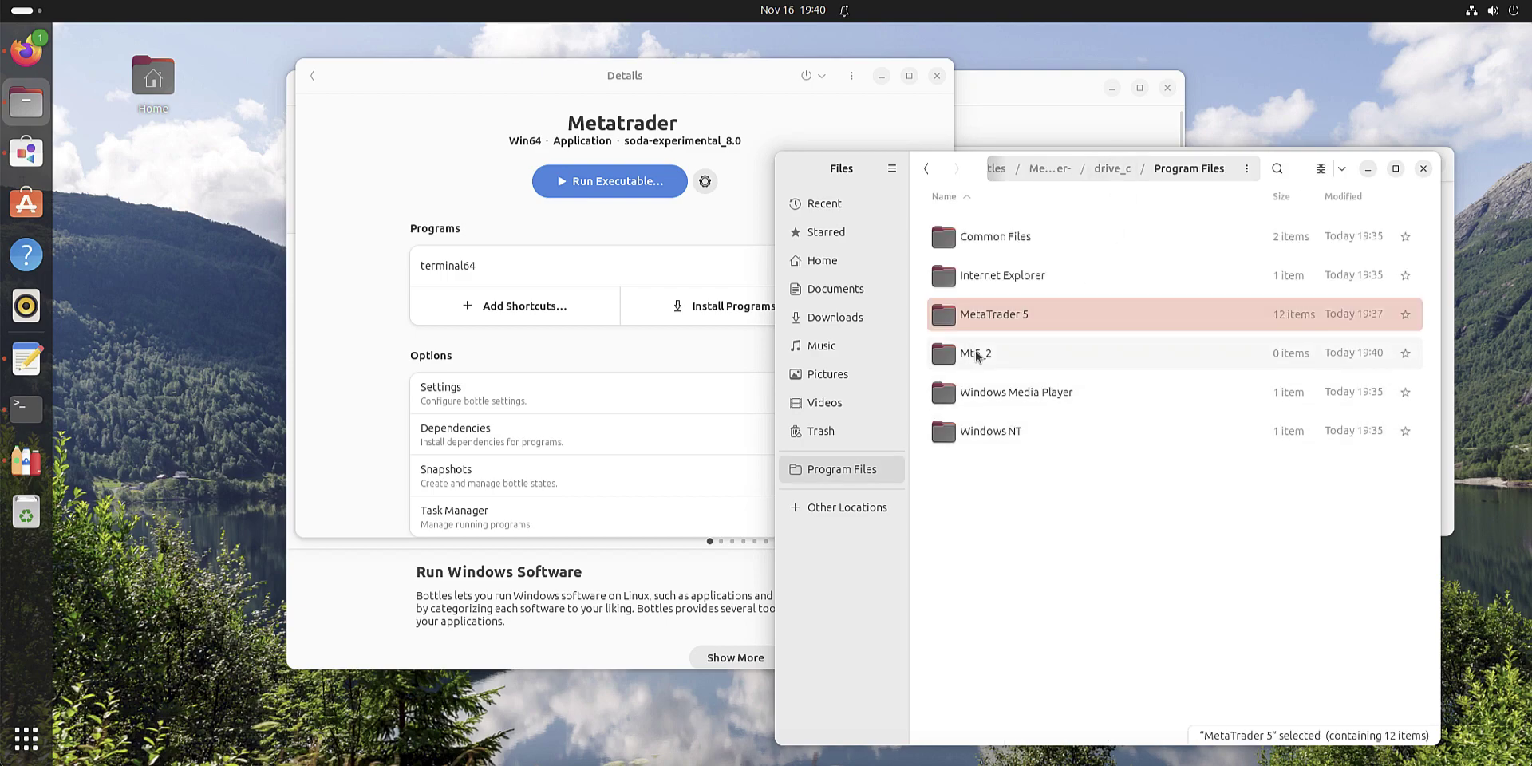
pyautogui.doubleClick(977, 355)
pyautogui.rightClick(986, 394)
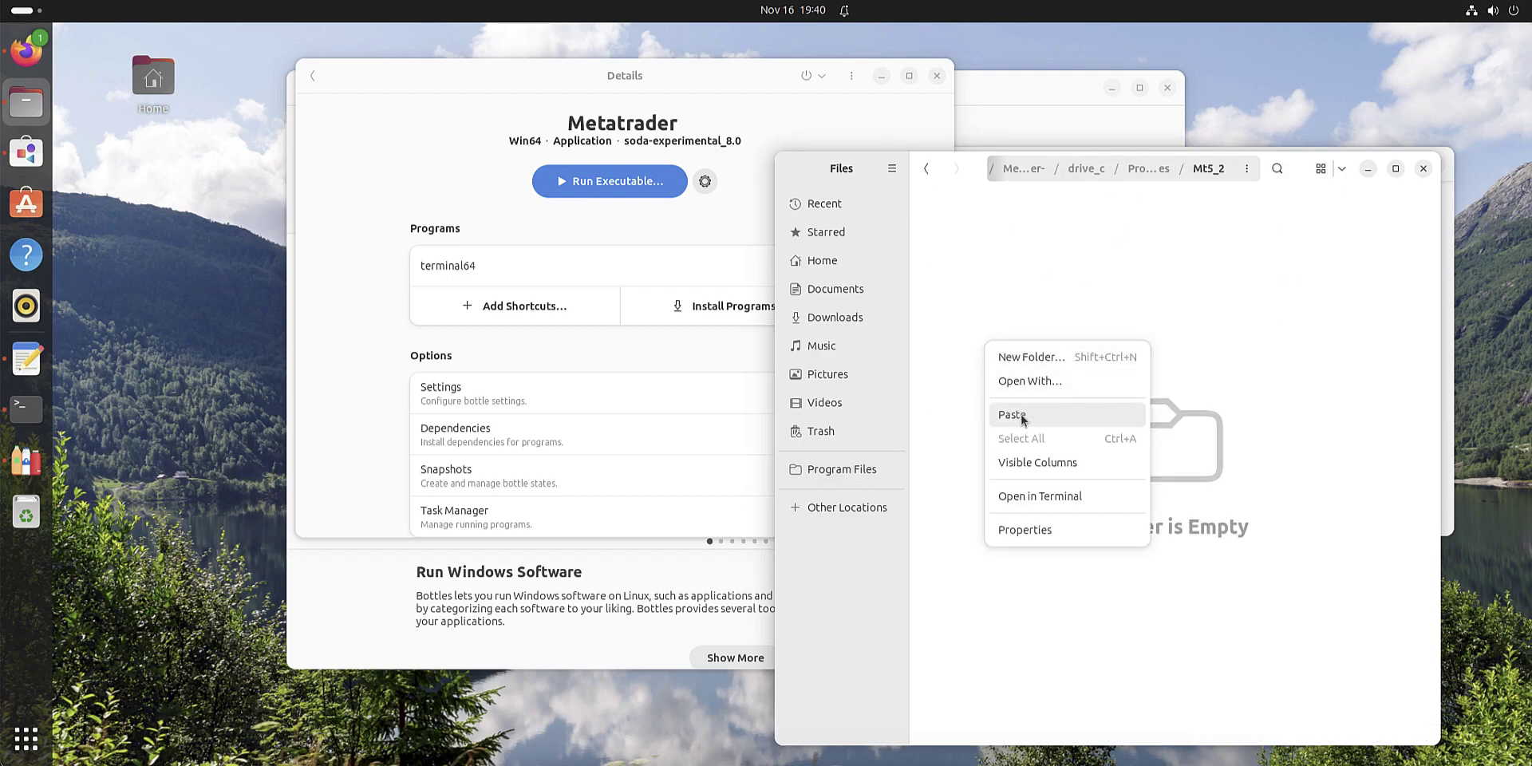
pyautogui.click(1017, 413)
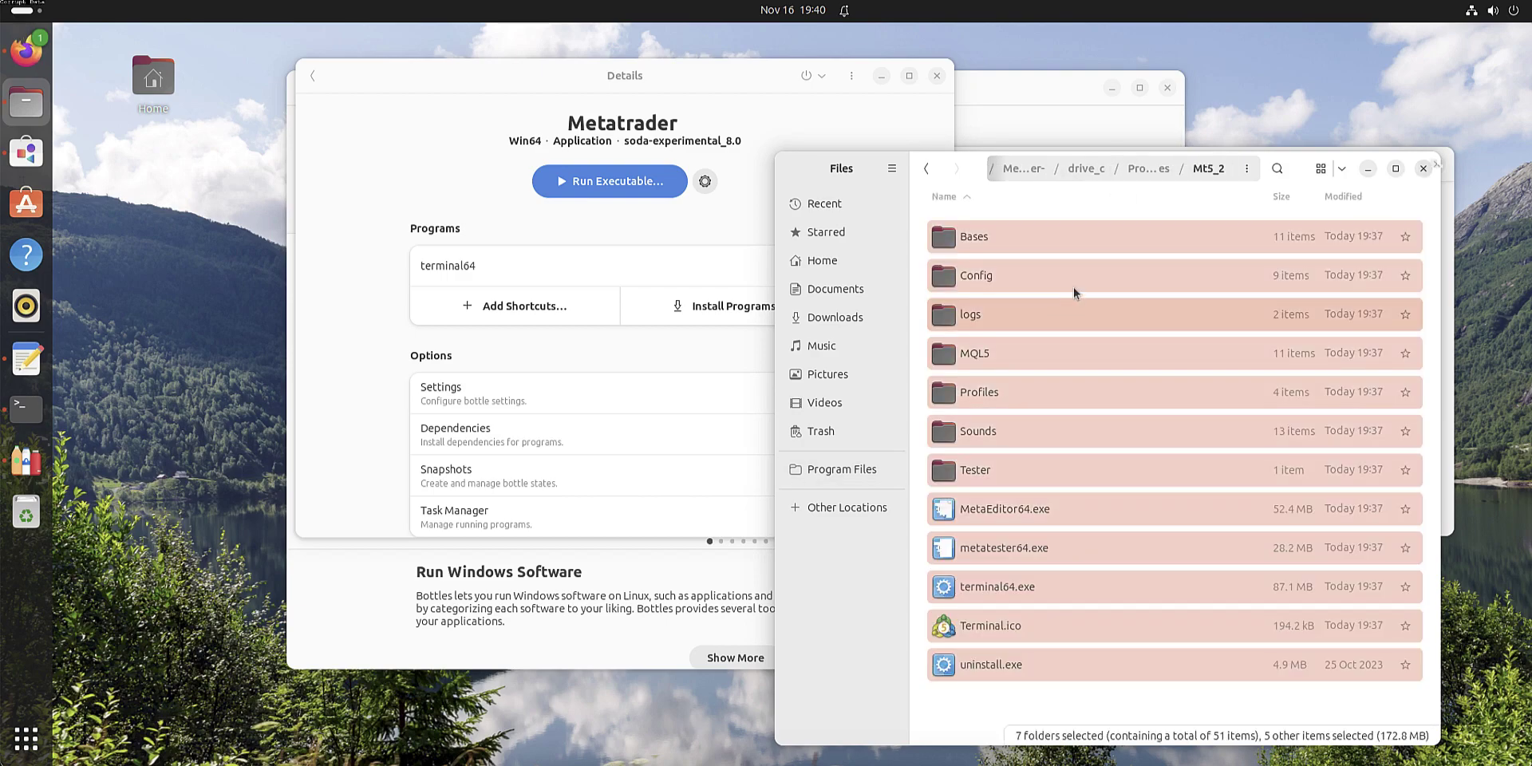
# - Add terminal64.exe from Program Files/Mt5_2 as a new program in the Metatrader bottle
pyautogui.click(1423, 168)
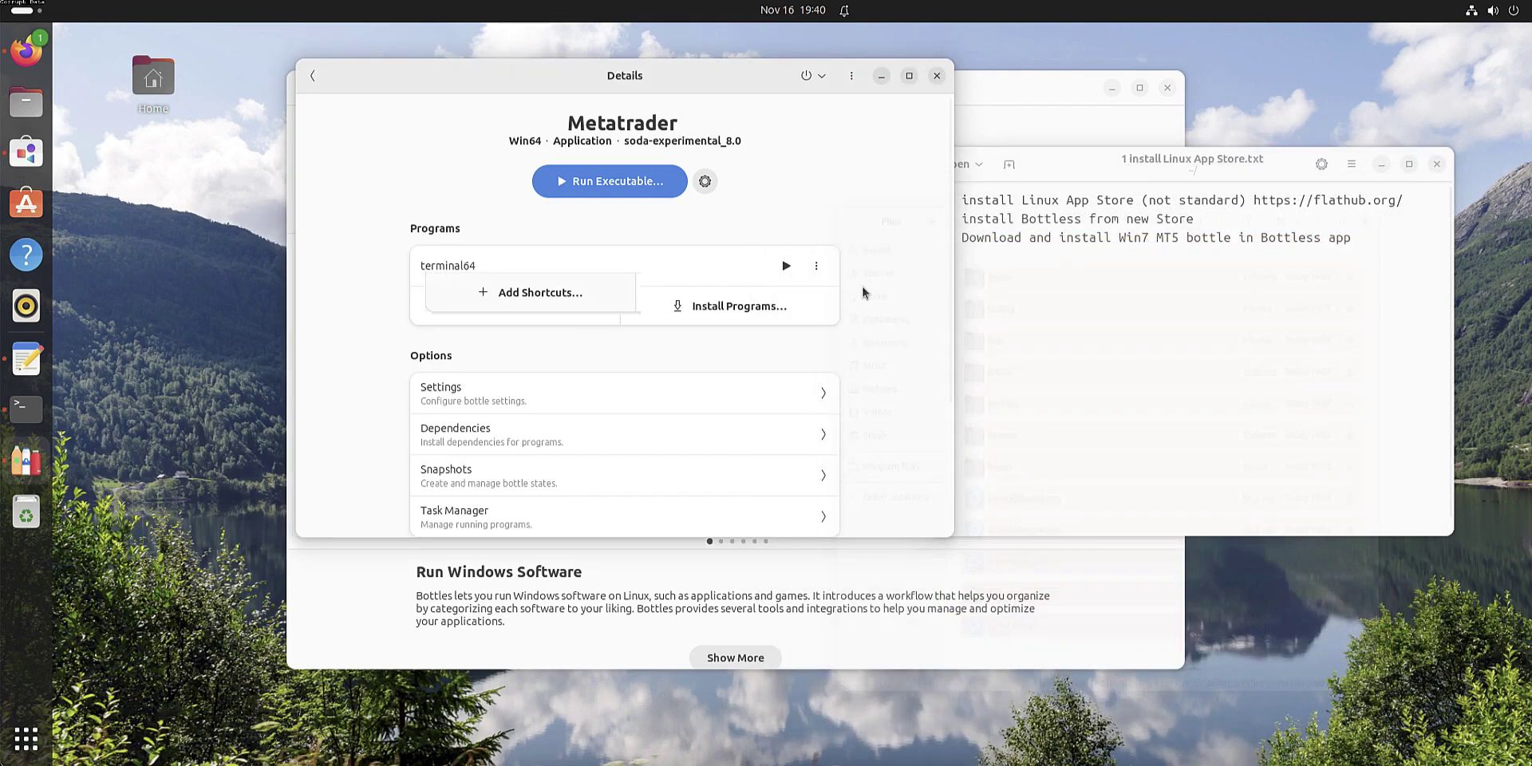
pyautogui.moveTo(440, 73); pyautogui.dragTo(456, 60)
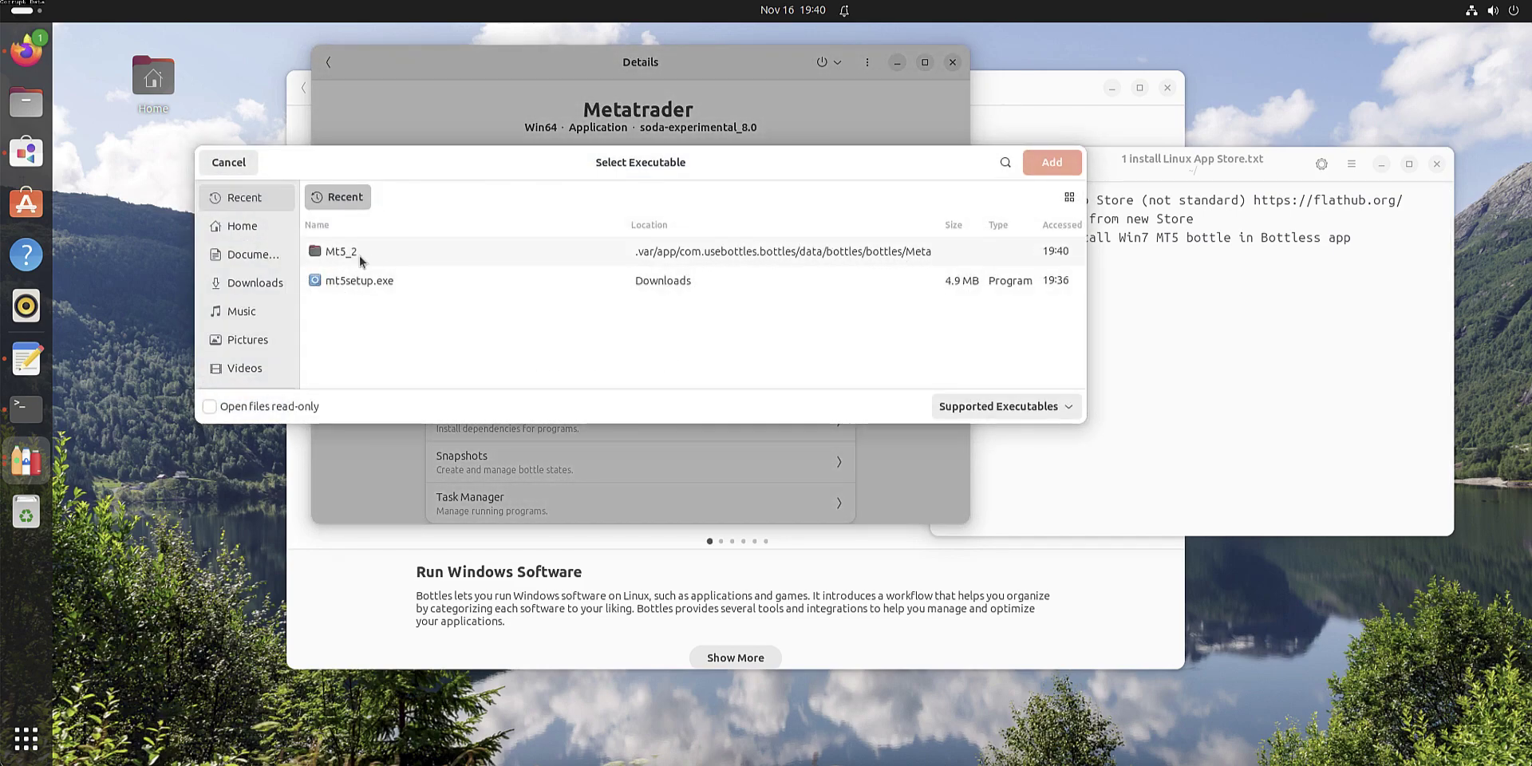
pyautogui.doubleClick(356, 253)
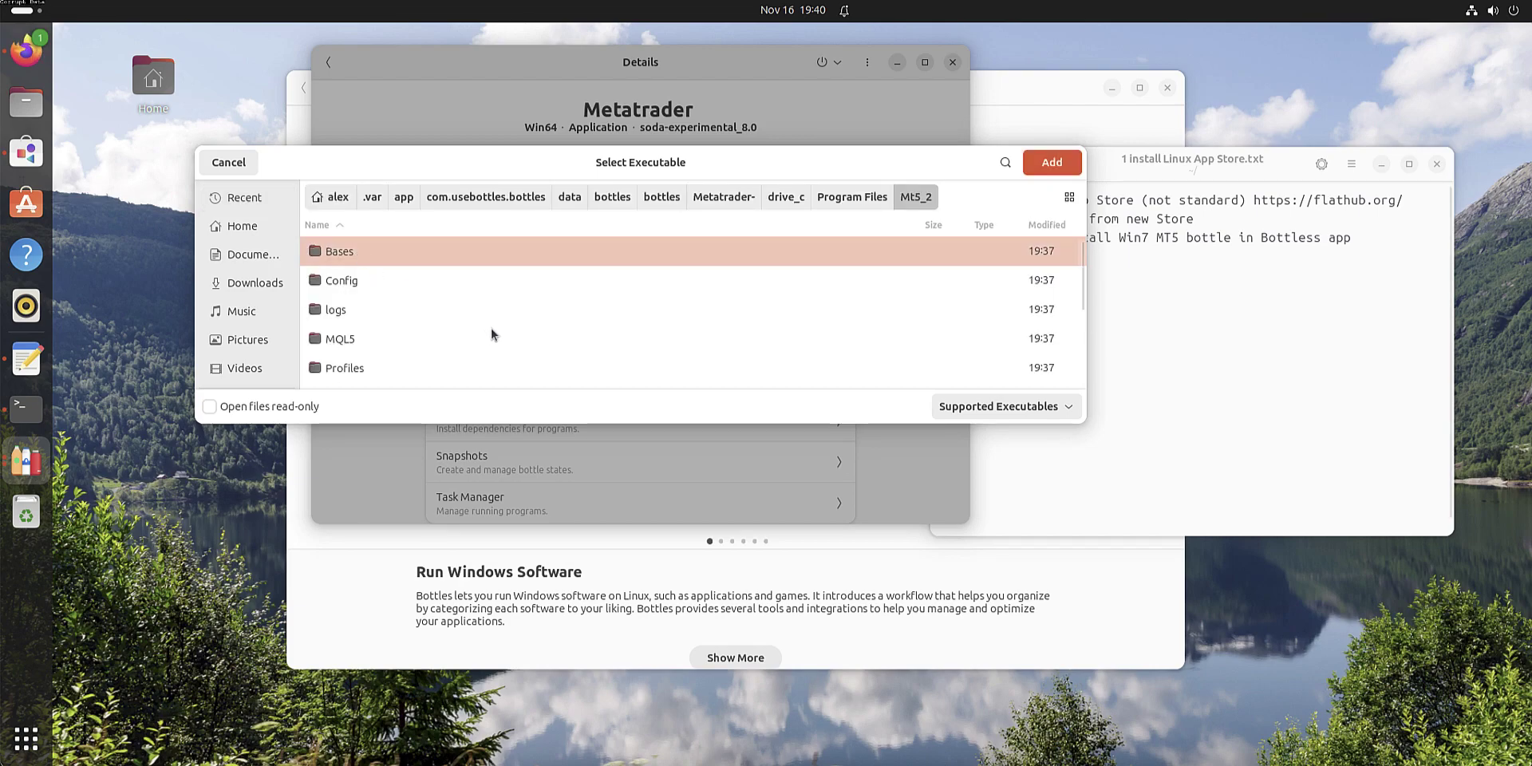
pyautogui.scroll(-2, 491, 333)
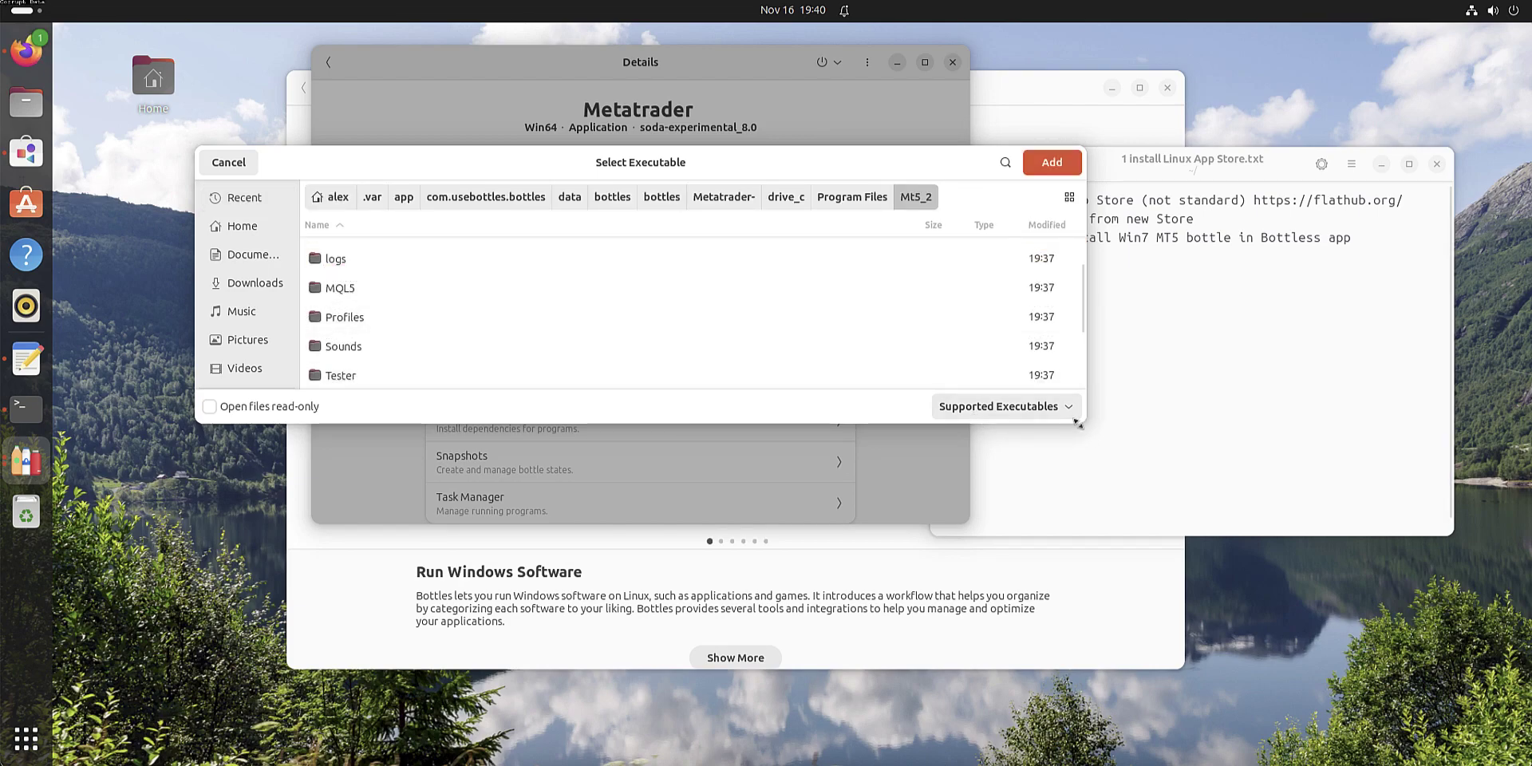
pyautogui.moveTo(1076, 423); pyautogui.dragTo(1000, 547)
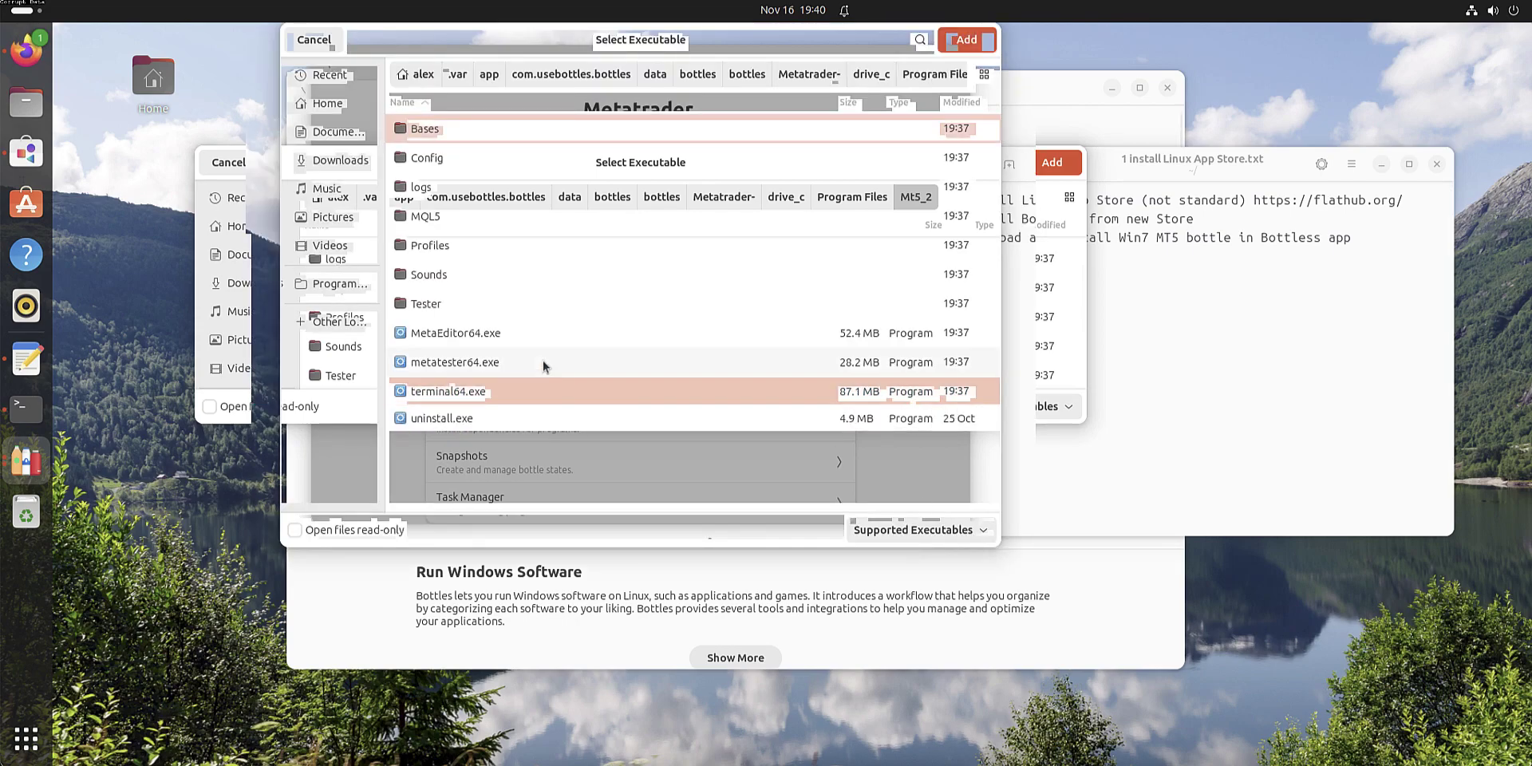
pyautogui.click(446, 392)
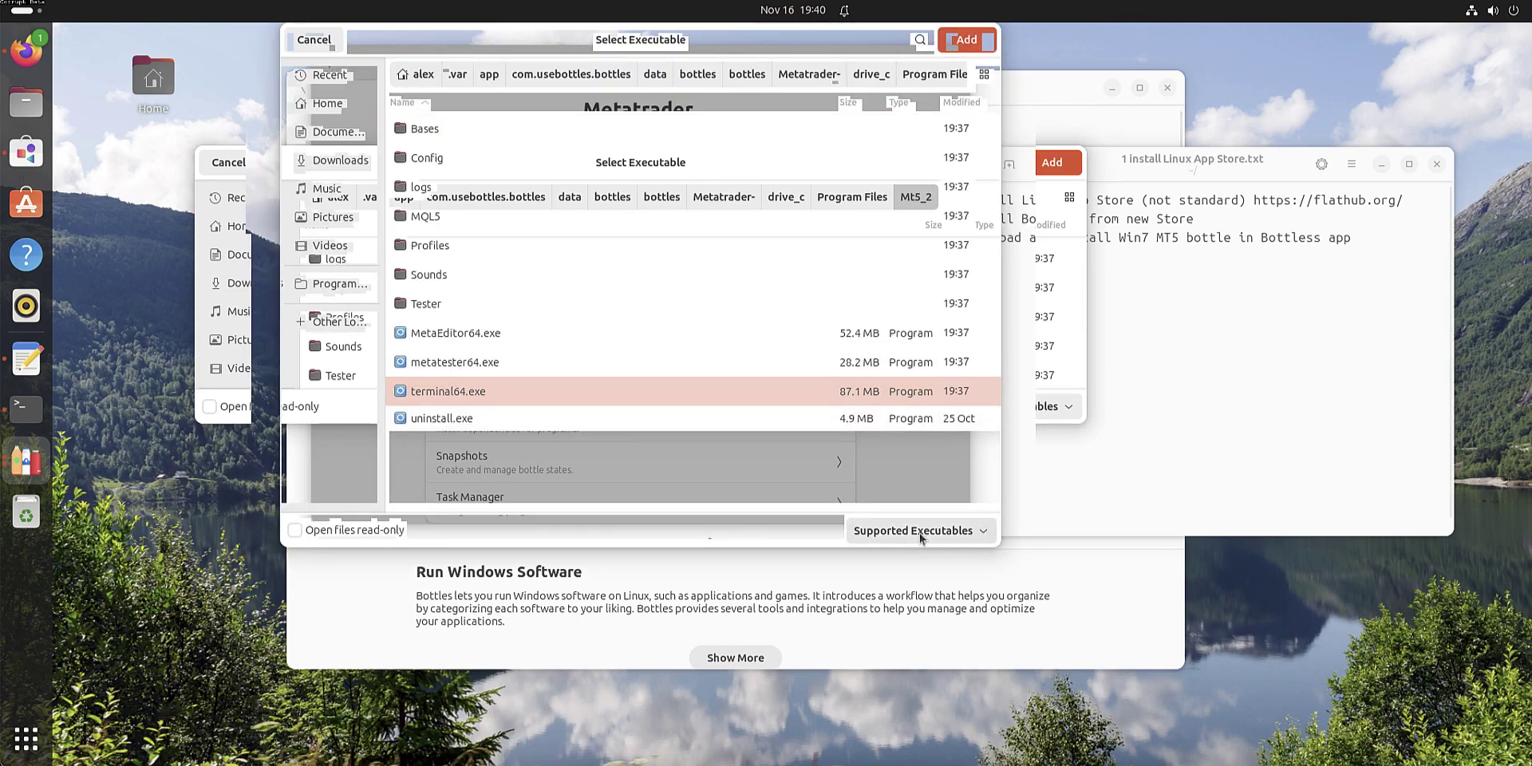
pyautogui.click(967, 40)
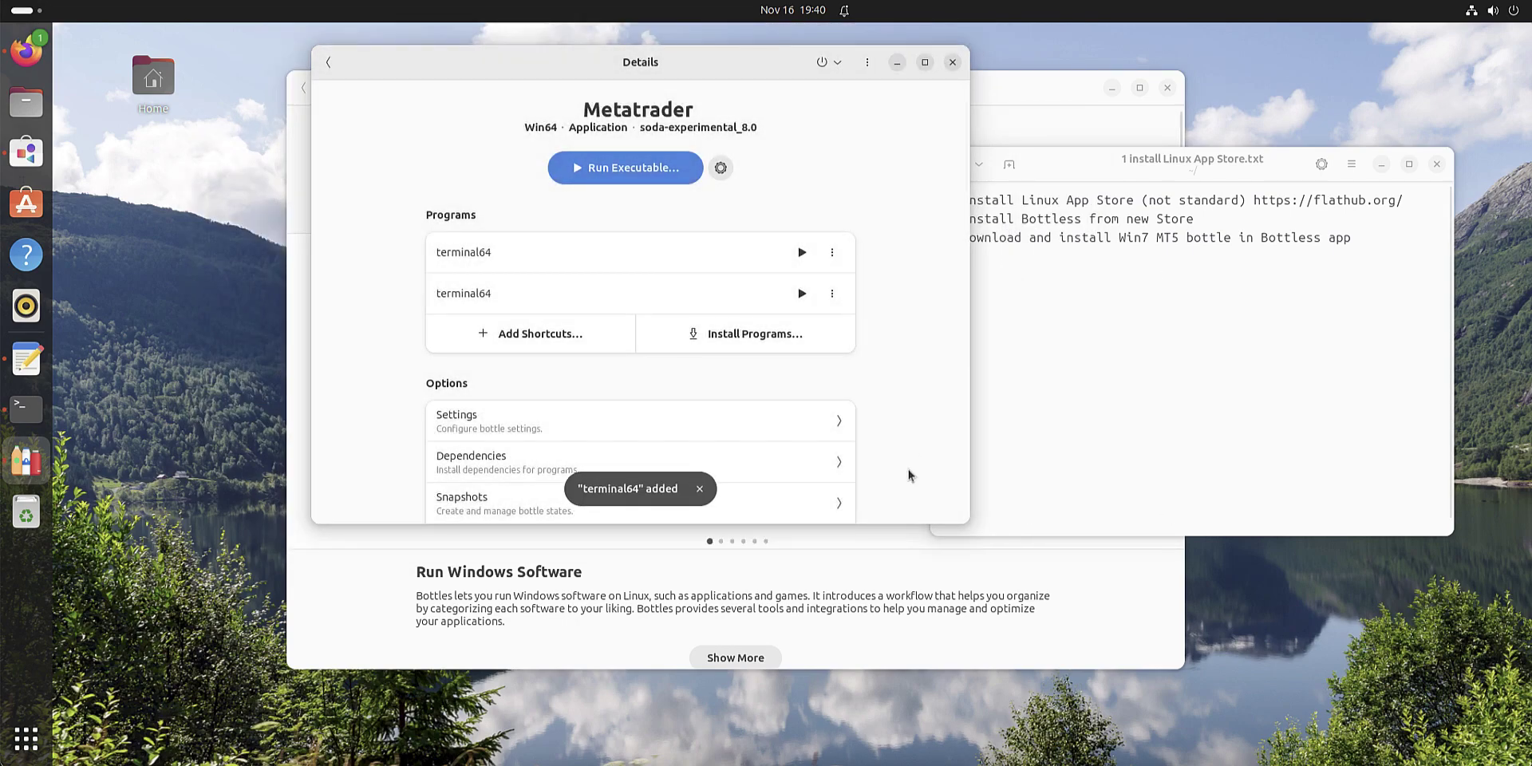
# - Launch both terminal64 programs to open two MetaTrader 5 windows side by side
pyautogui.click(796, 255)
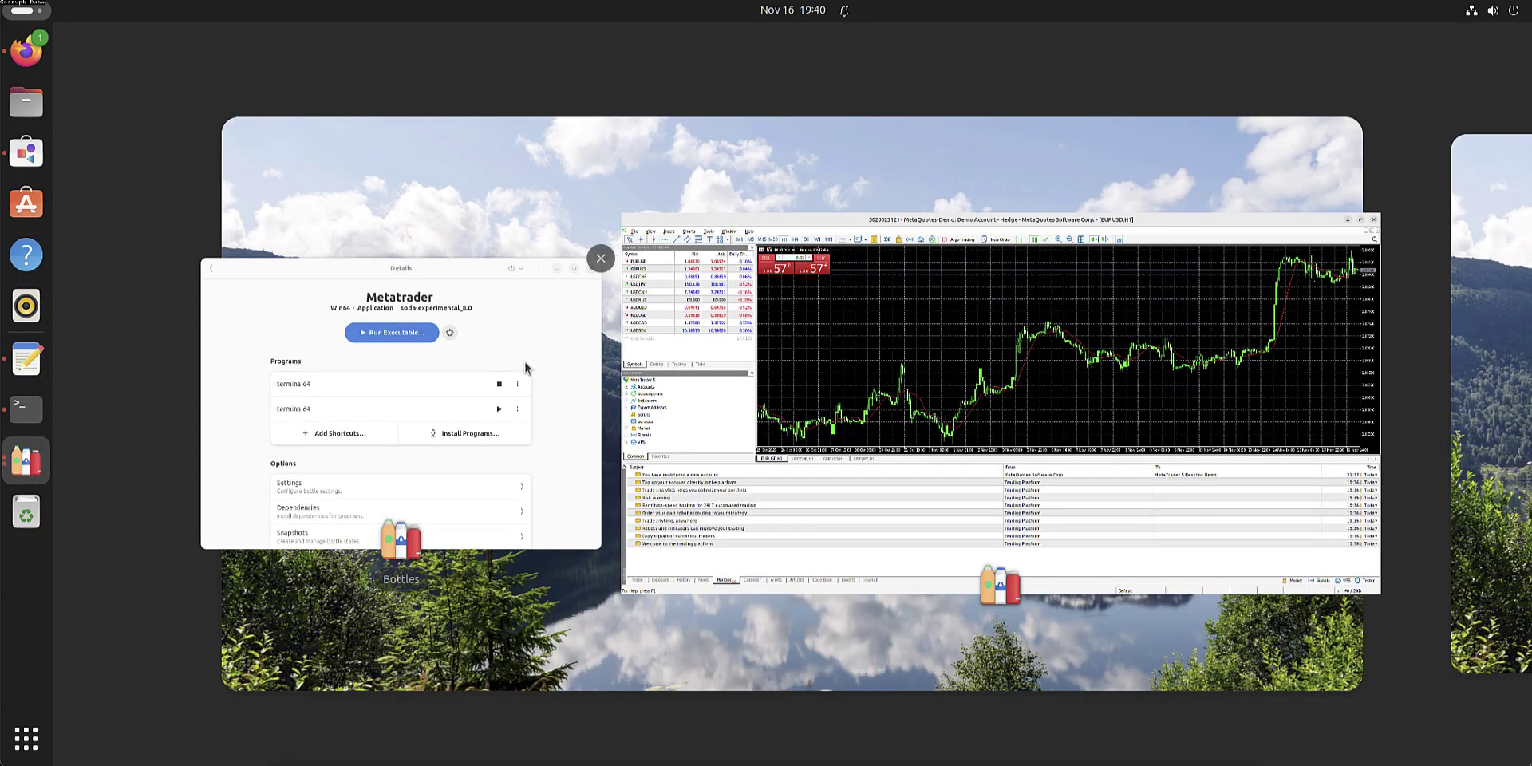
pyautogui.click(519, 364)
pyautogui.click(803, 293)
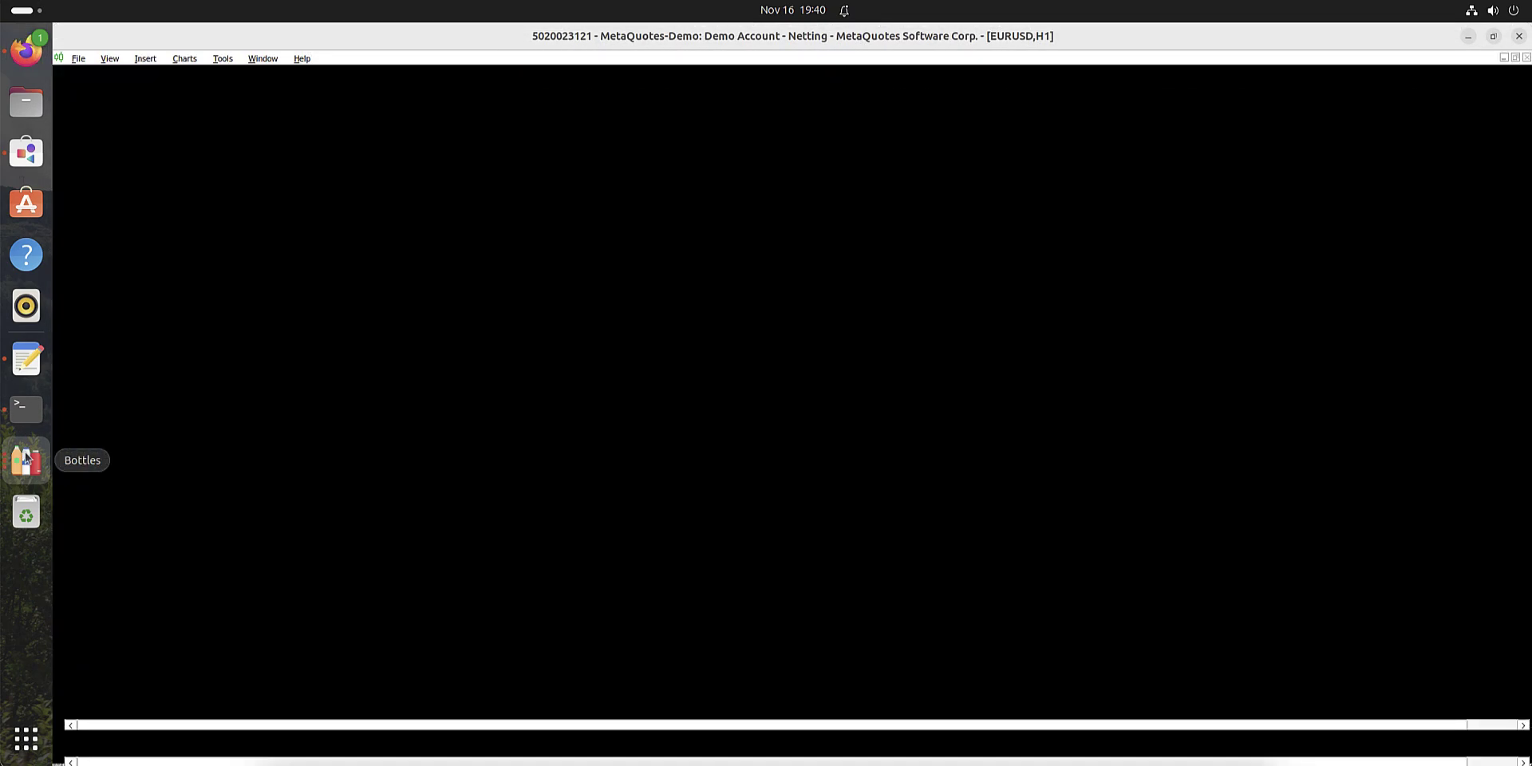
pyautogui.click(26, 457)
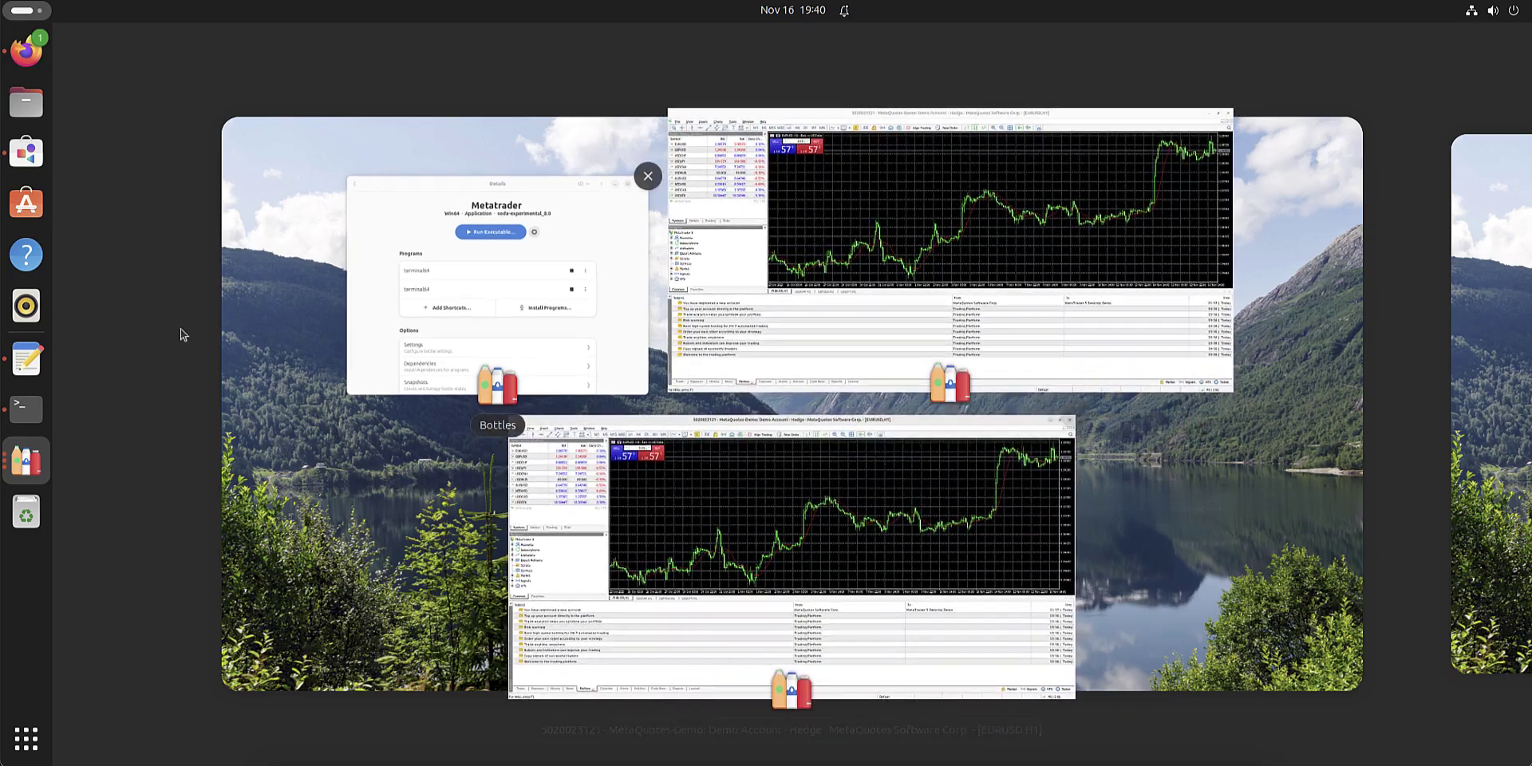
# - Browse the original MetaTrader 5 folder's MQL5 and Experts subfolders in Files
pyautogui.click(386, 189)
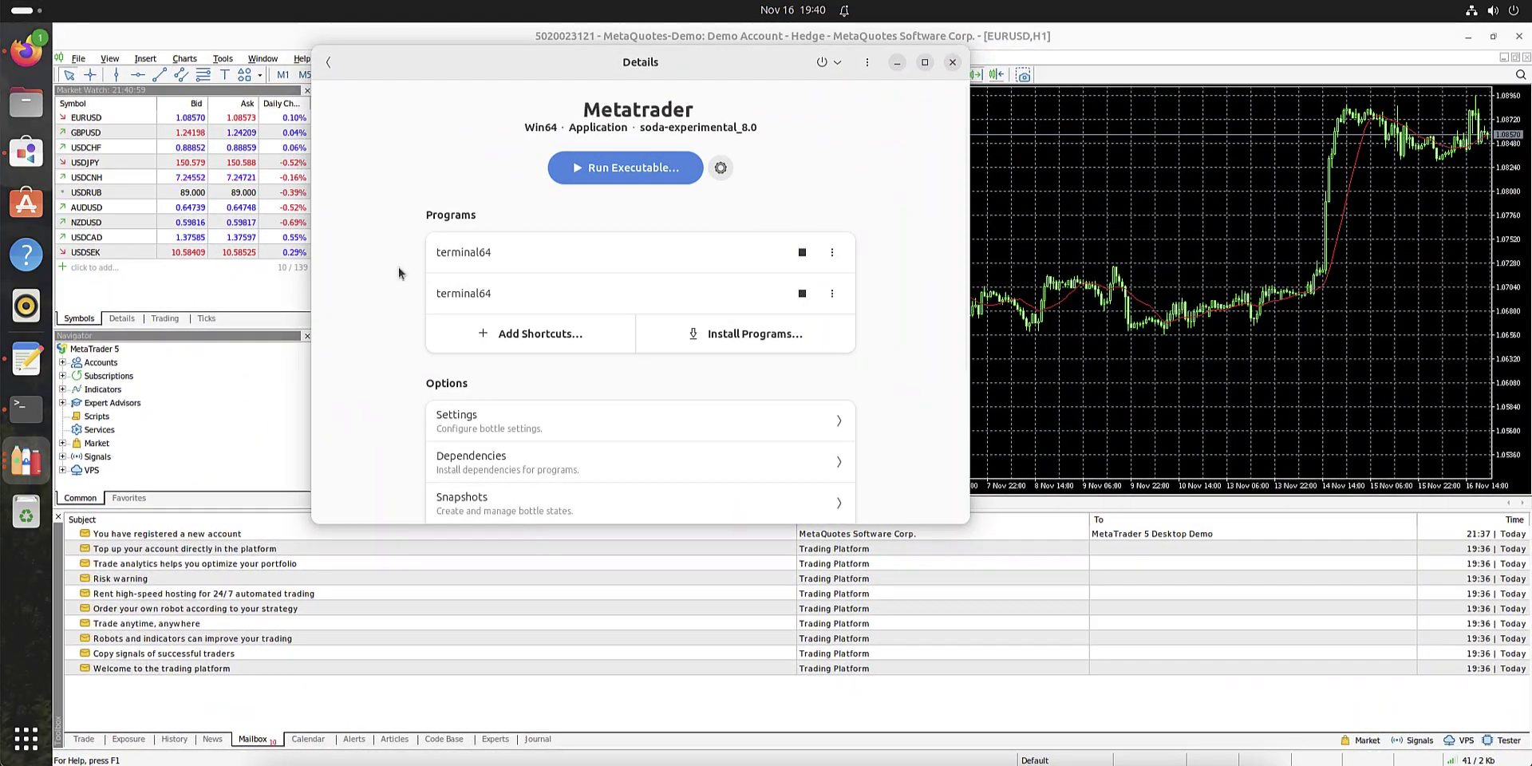
pyautogui.click(26, 102)
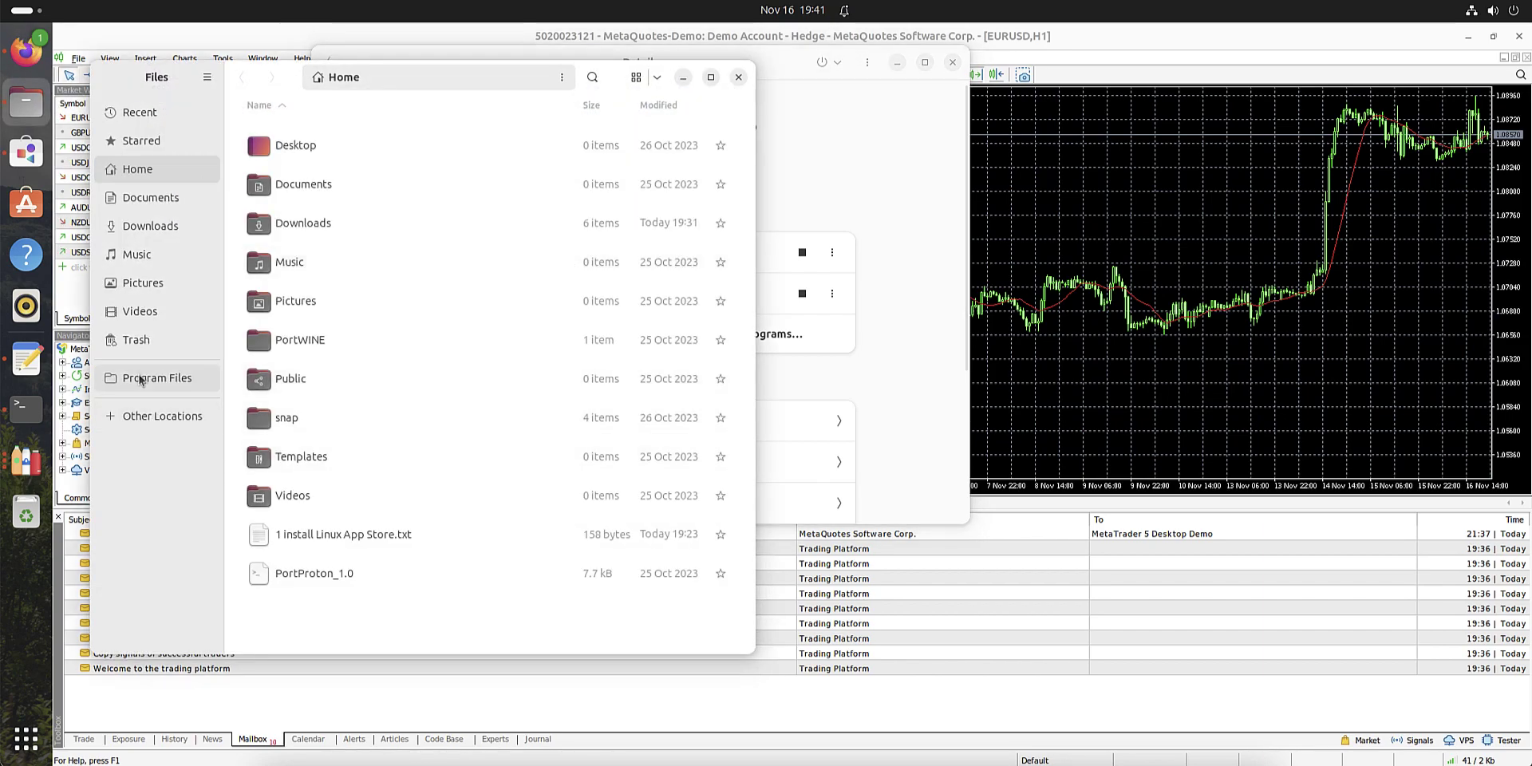
pyautogui.click(139, 378)
pyautogui.doubleClick(332, 227)
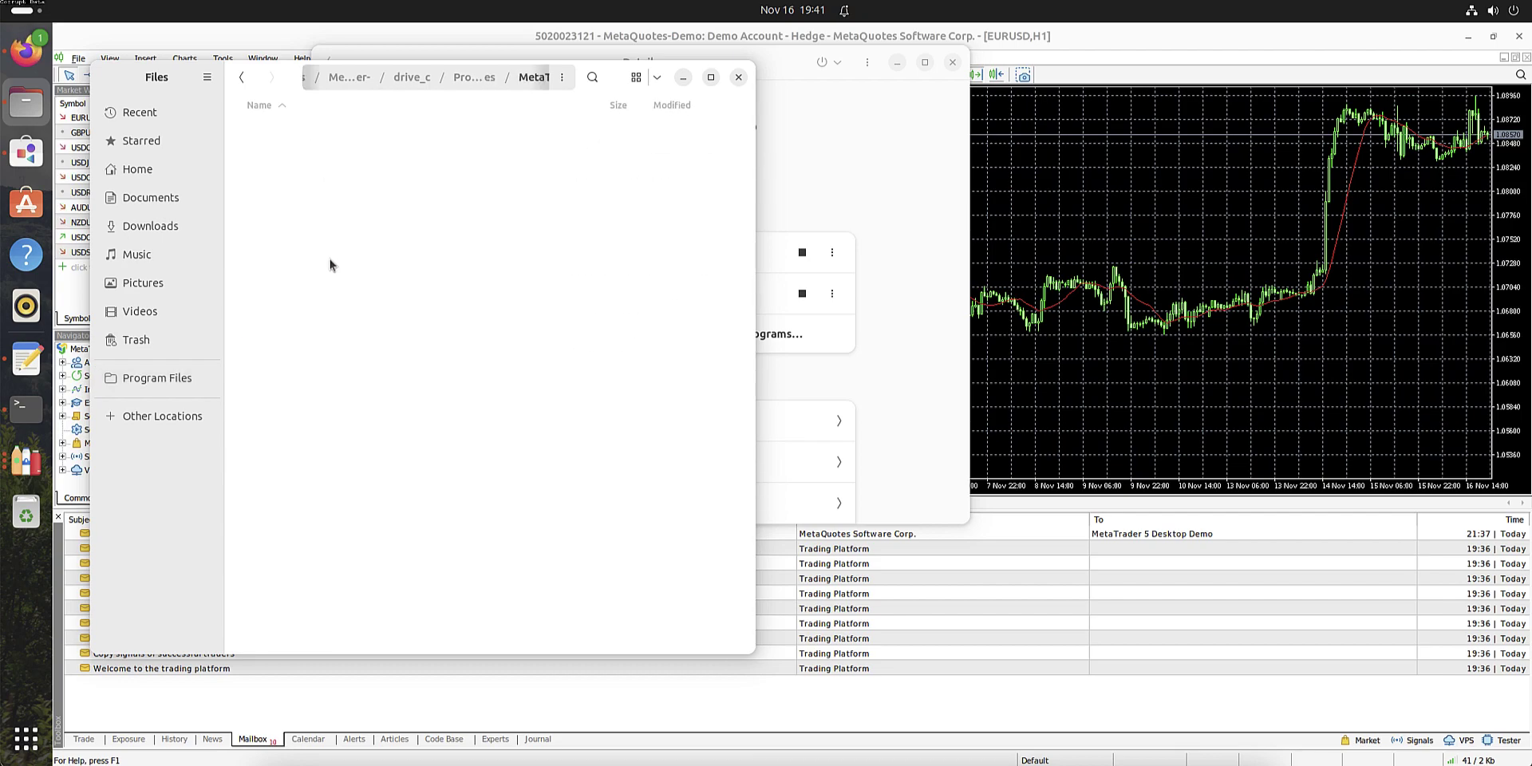
pyautogui.doubleClick(329, 262)
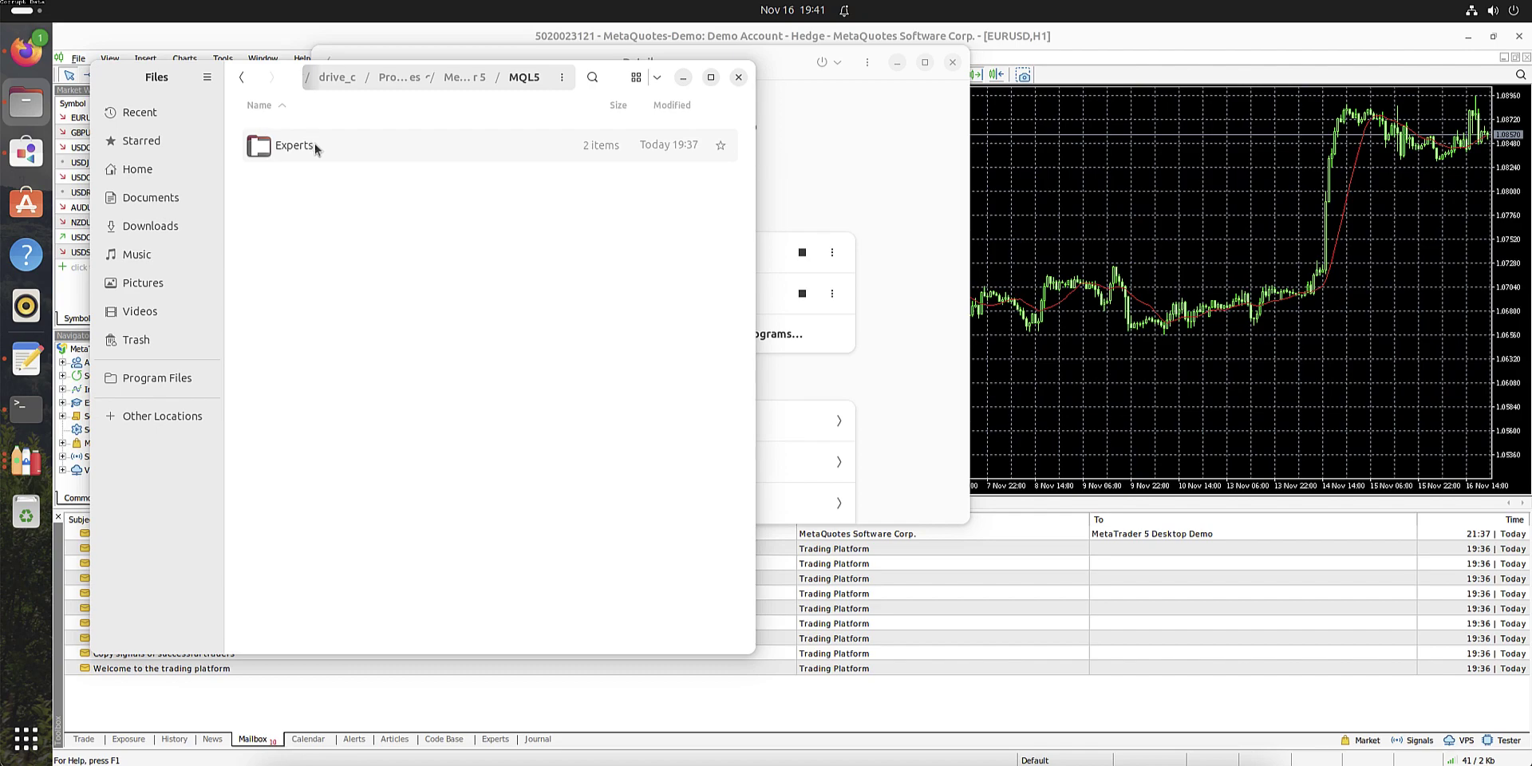
pyautogui.doubleClick(314, 143)
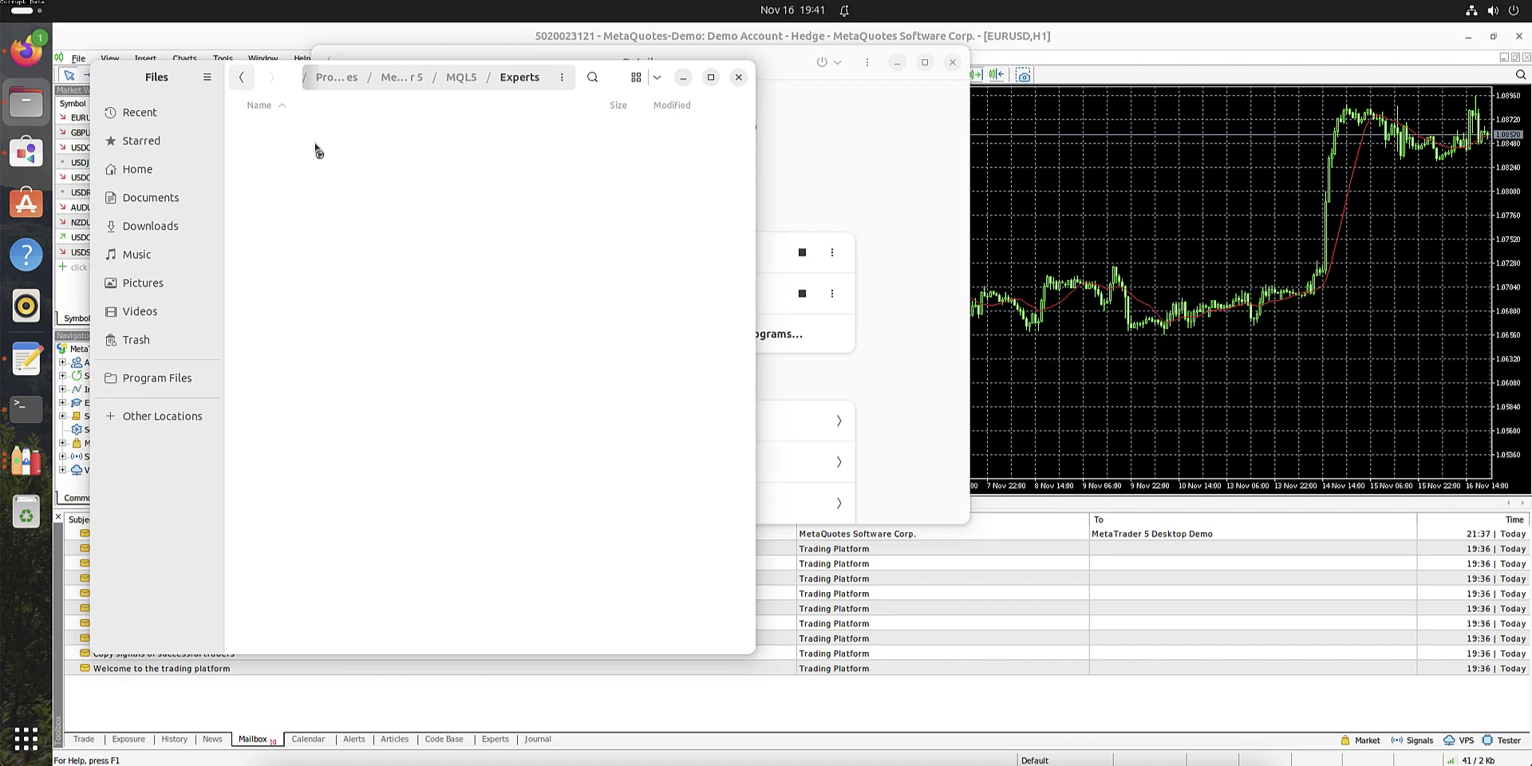
pyautogui.click(241, 76)
pyautogui.click(241, 77)
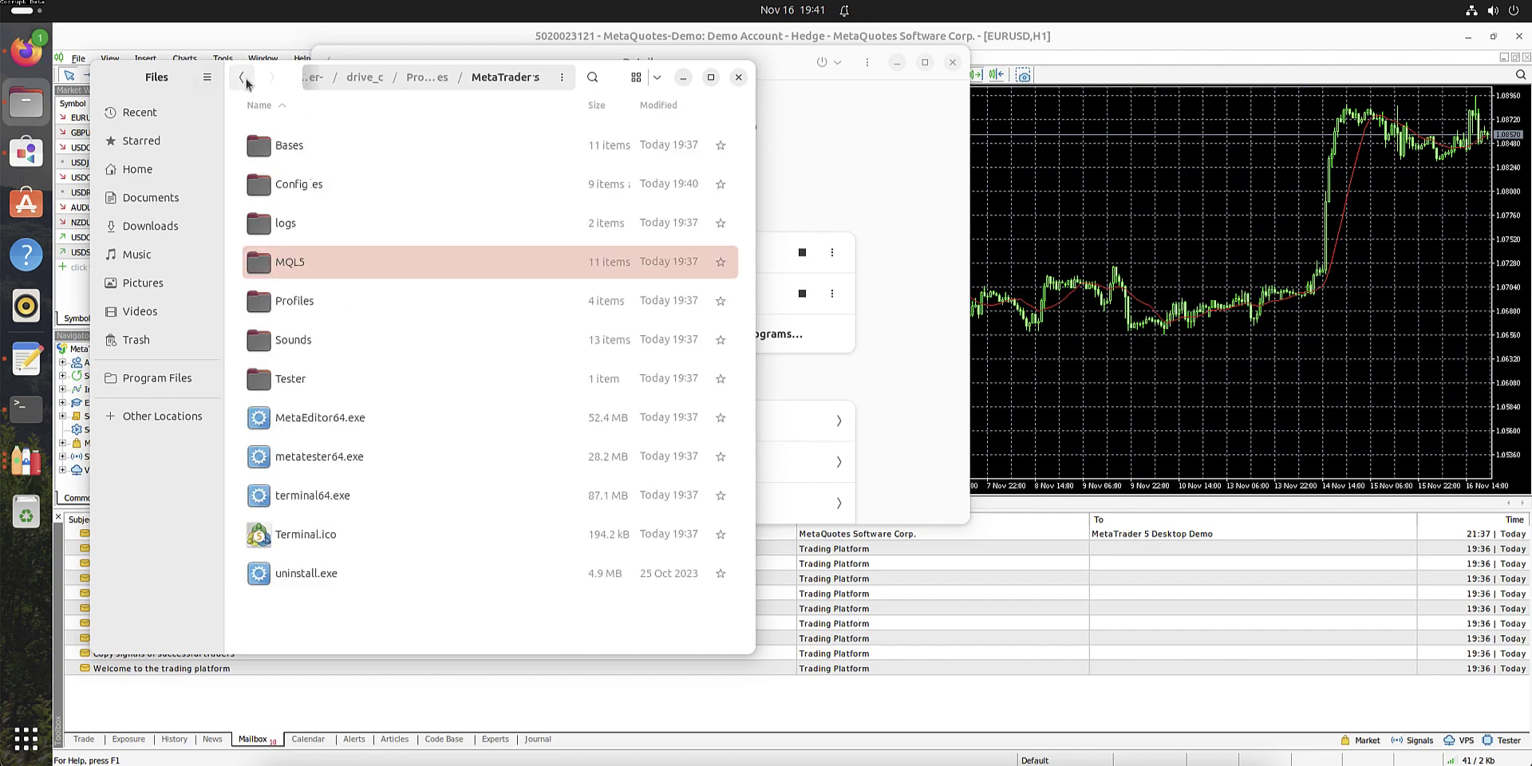
pyautogui.click(174, 384)
# - Check the Mt5_2 MQL5 folder, then close Files and reposition the bottle window
pyautogui.doubleClick(302, 275)
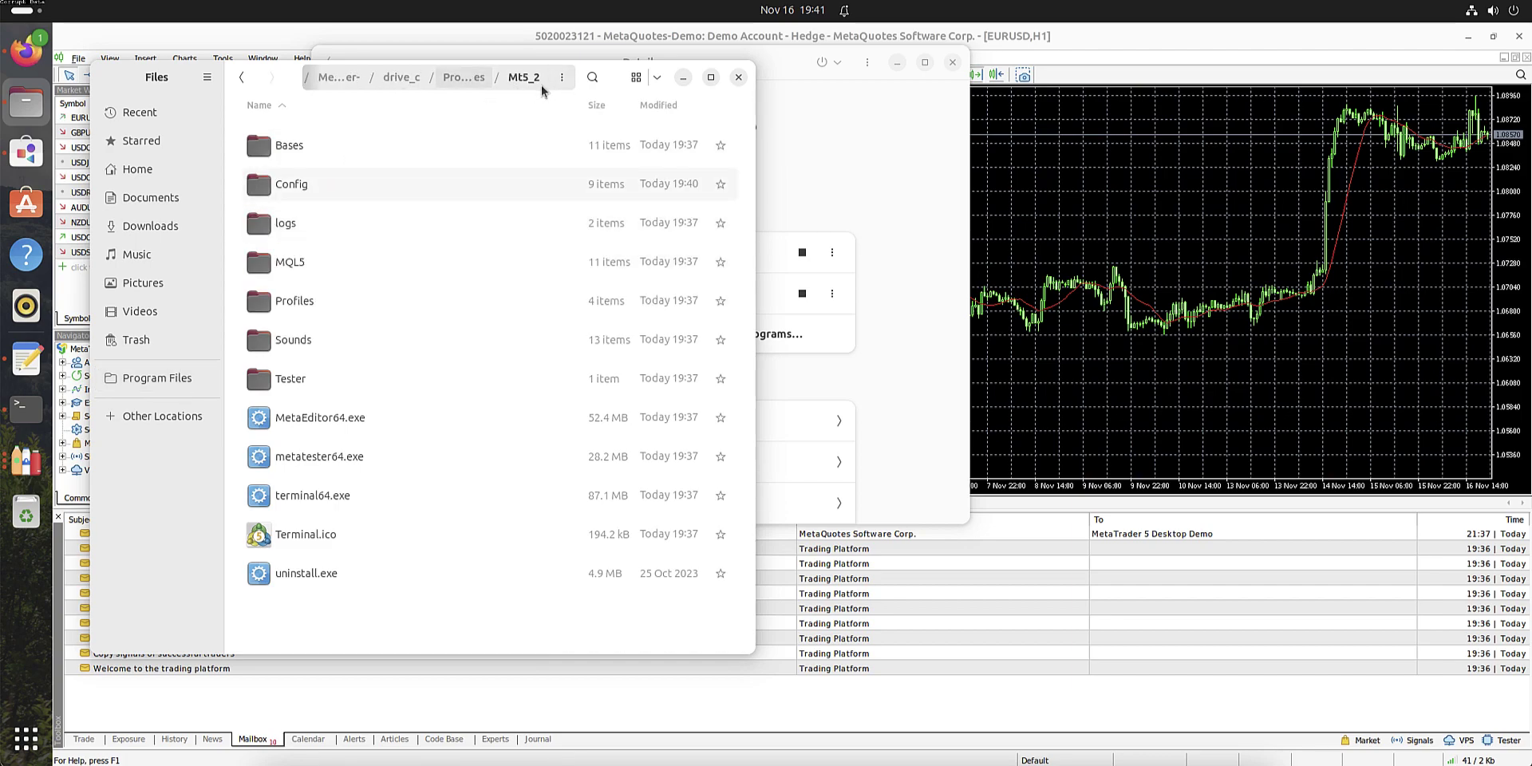
pyautogui.doubleClick(290, 261)
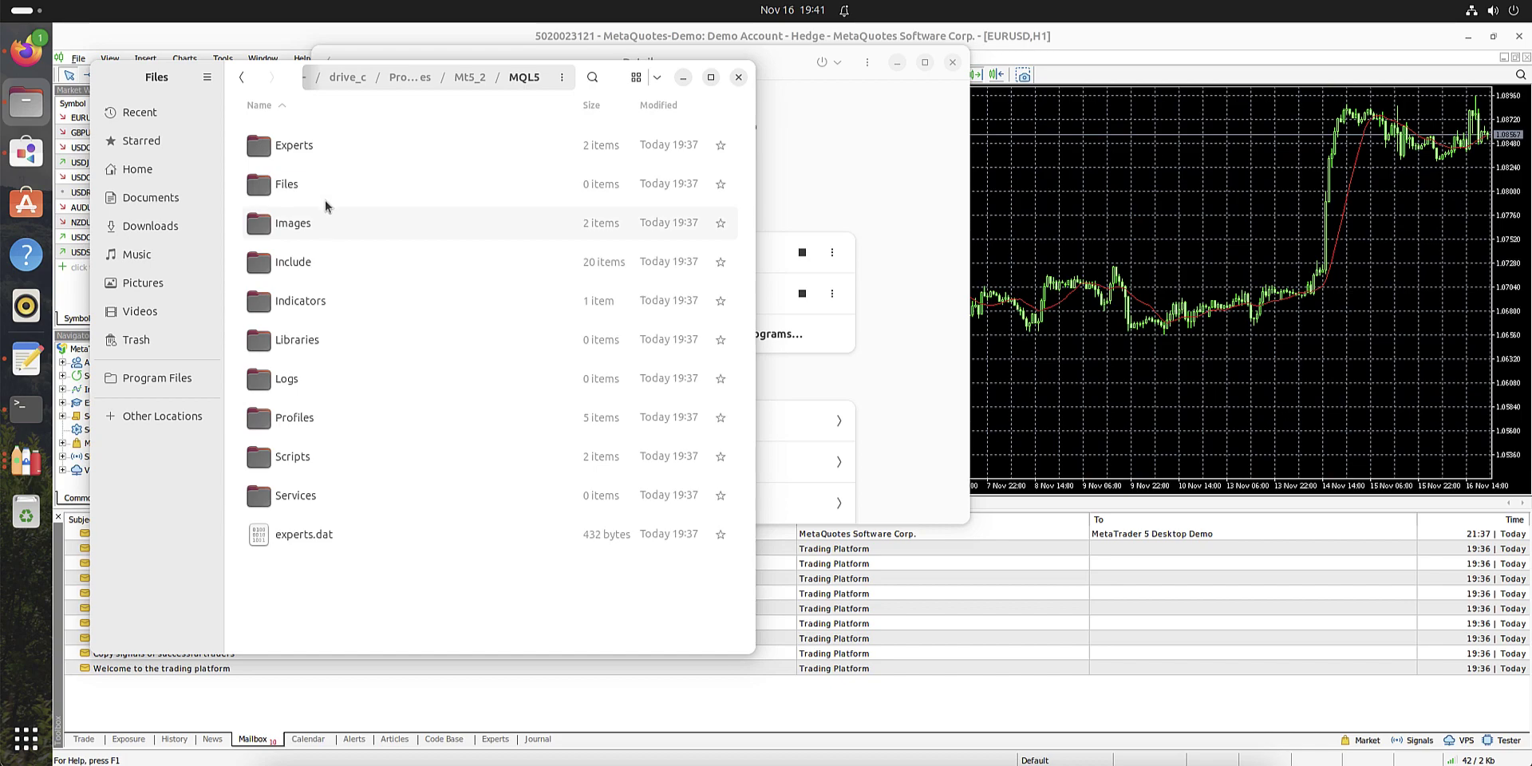
pyautogui.click(132, 382)
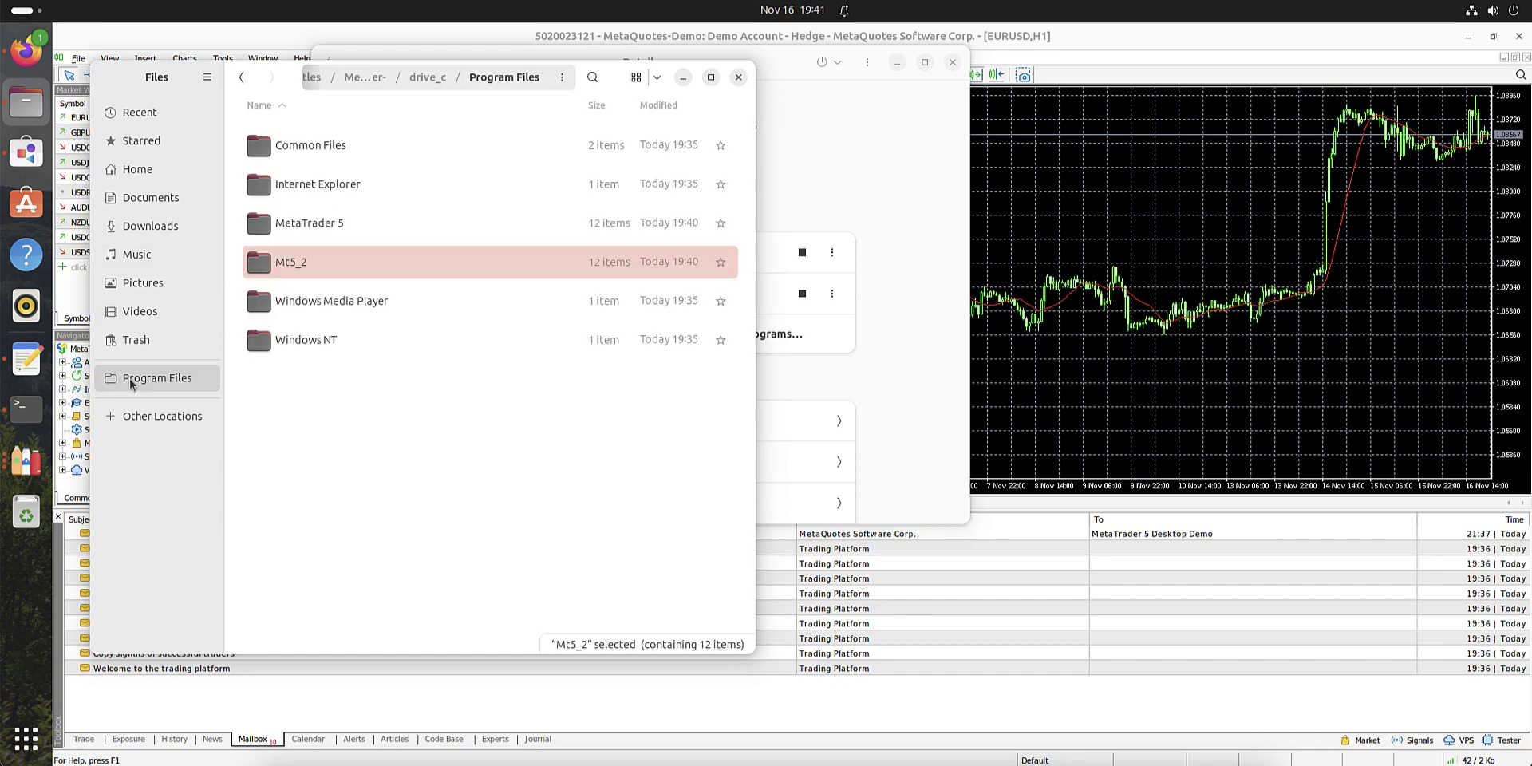
pyautogui.click(737, 77)
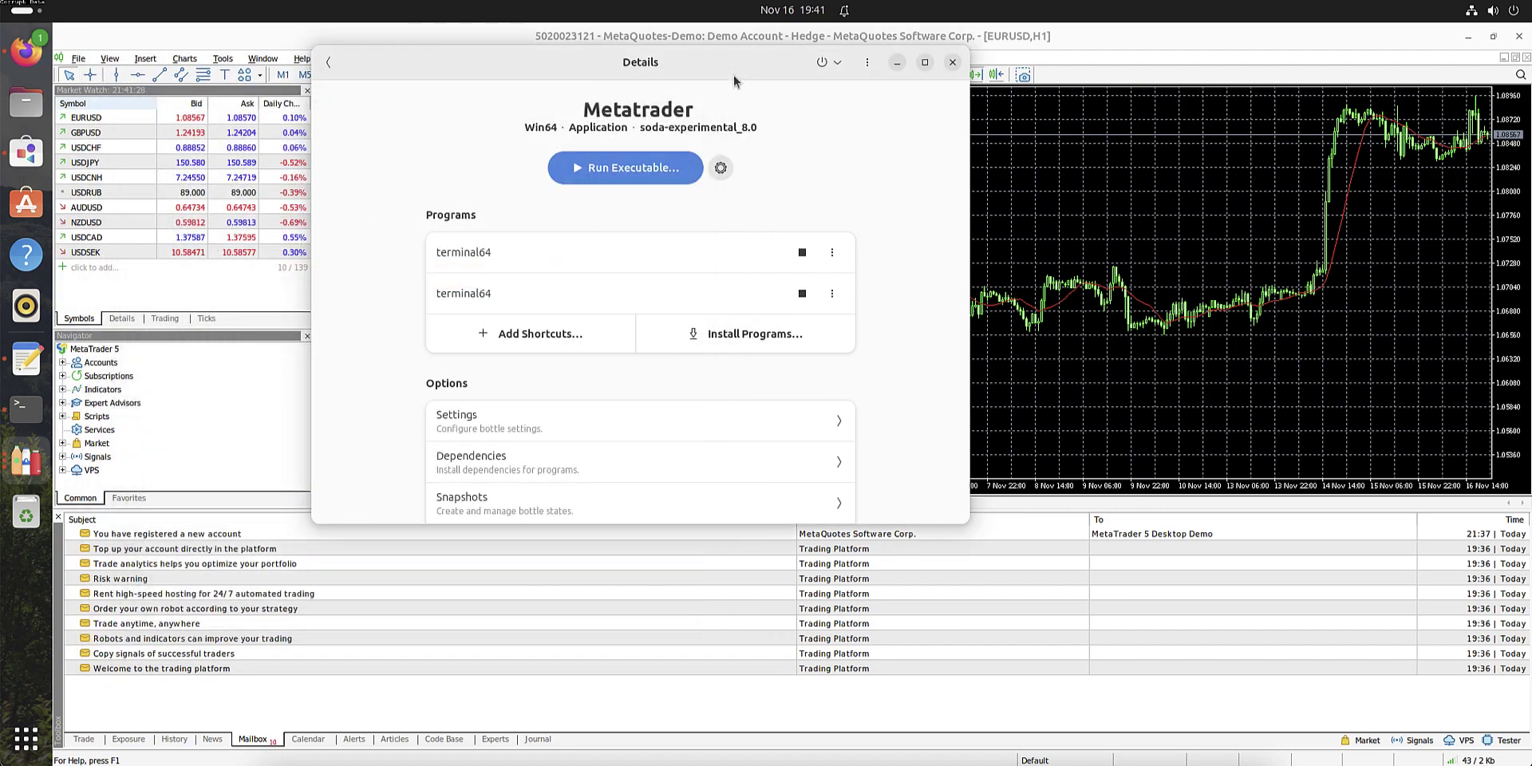
pyautogui.moveTo(740, 63); pyautogui.dragTo(805, 92)
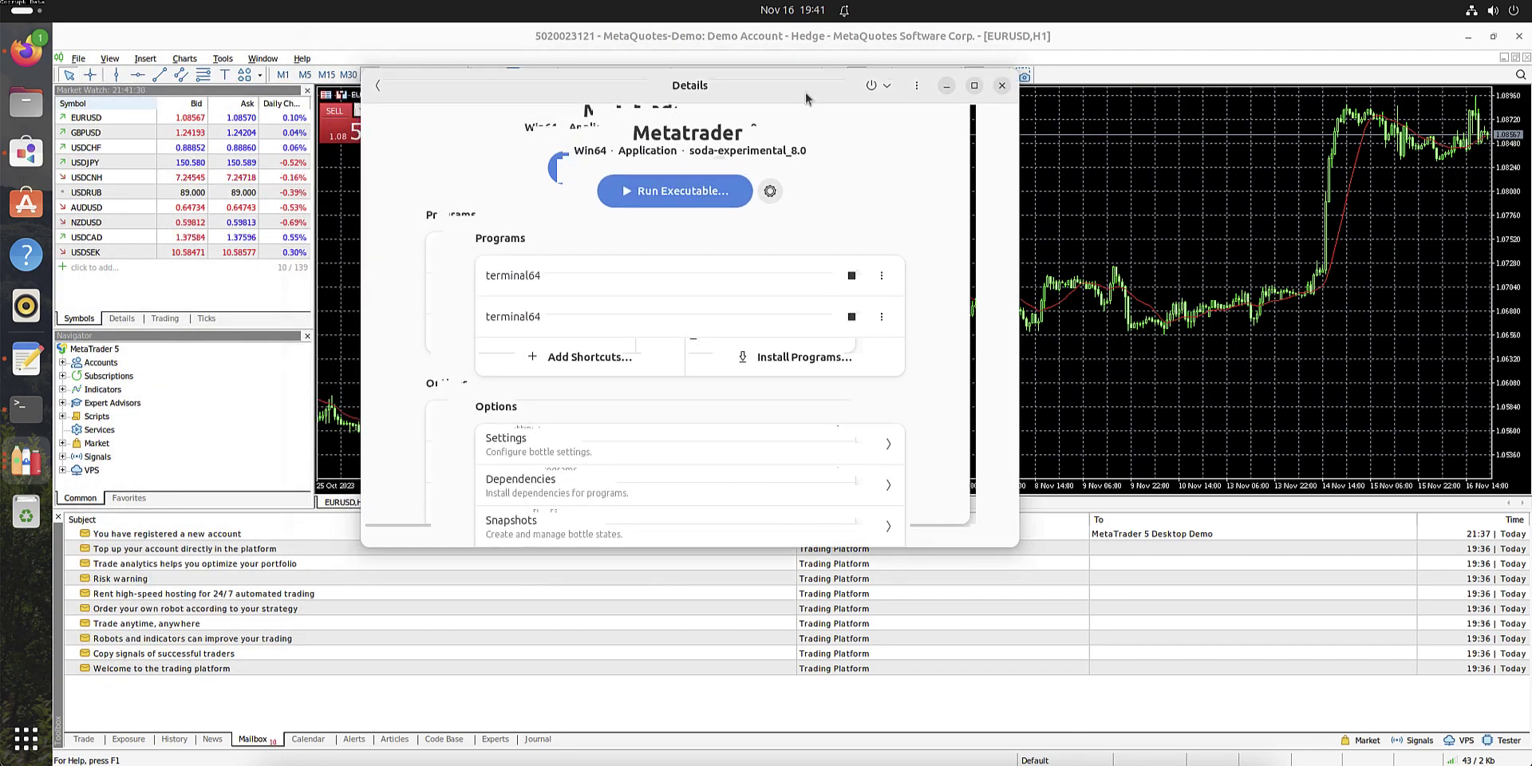